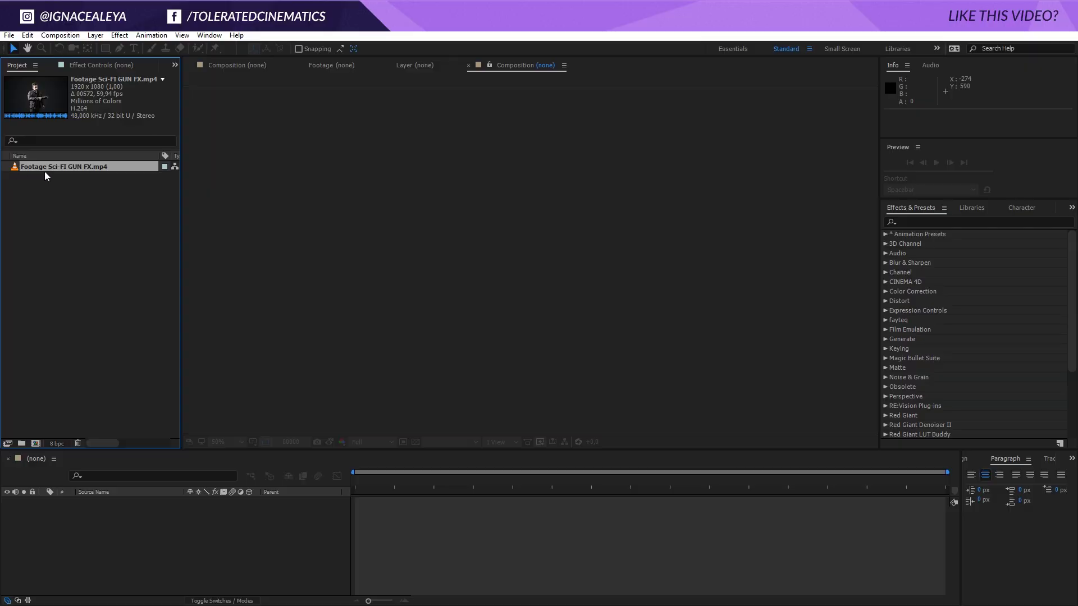
Create a composition from Footage Sci-FI GUN FX.mp4 and set the project color depth to 32 bits per channel (float)
drag(50, 166, 36, 443)
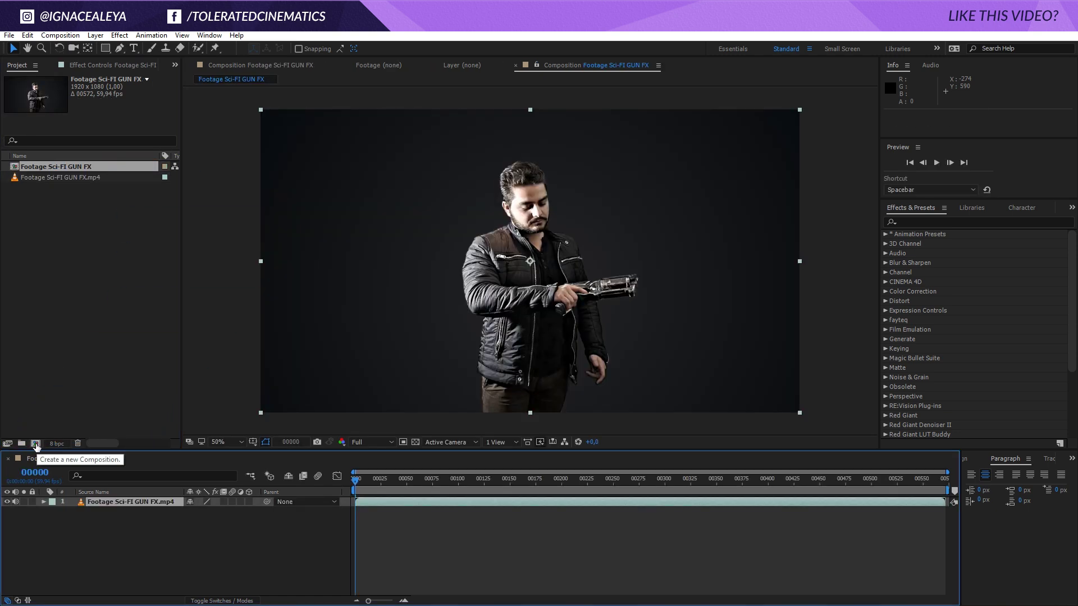
click(57, 444)
click(456, 234)
click(445, 274)
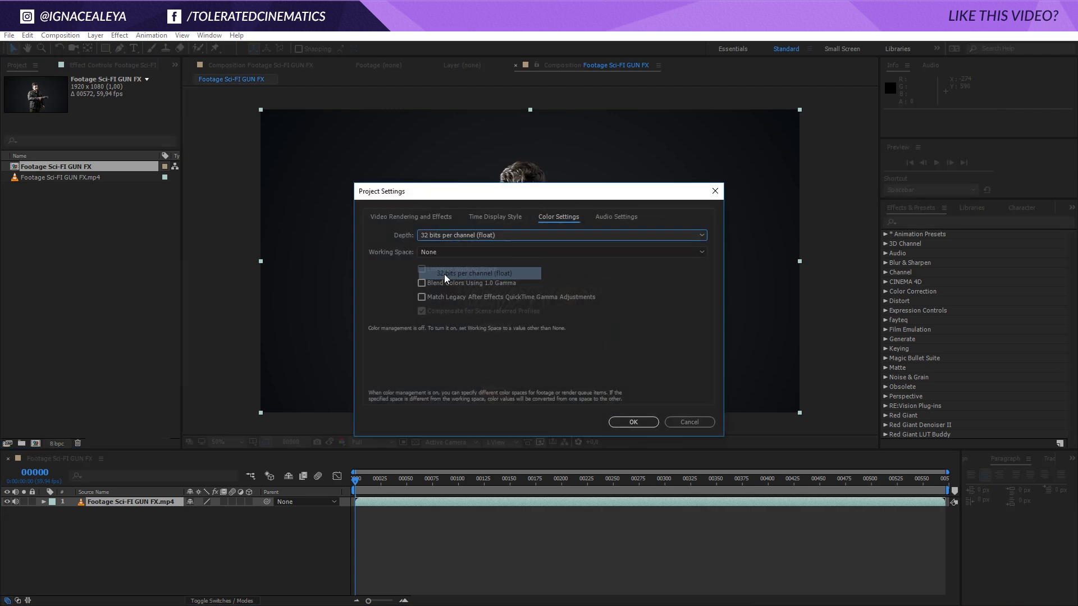
click(645, 421)
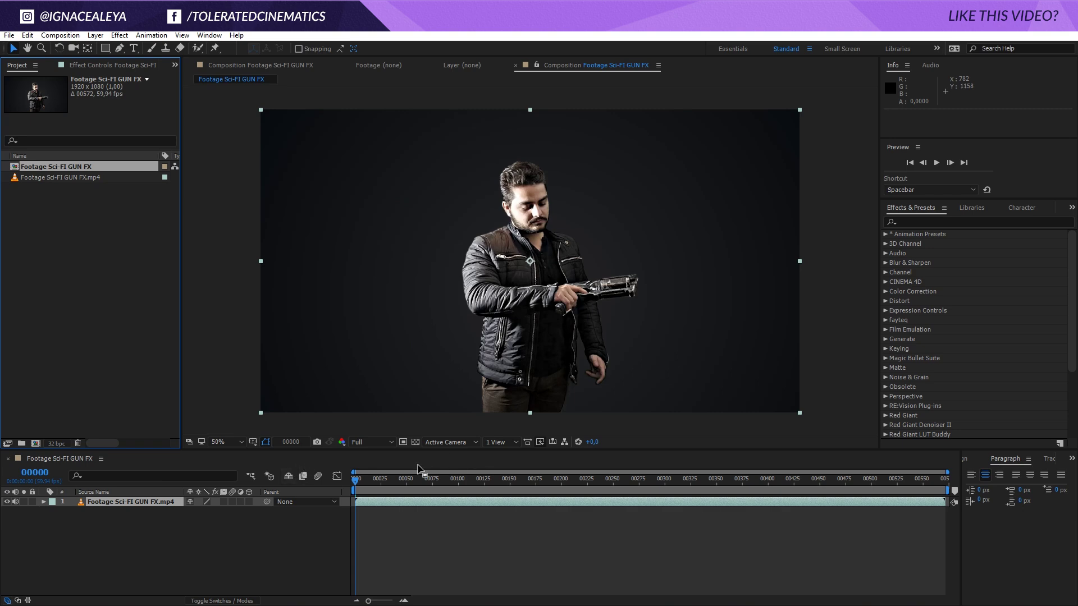
Scrub through the start of the footage and reveal the footage layer's audio waveform in the timeline
drag(363, 493, 456, 496)
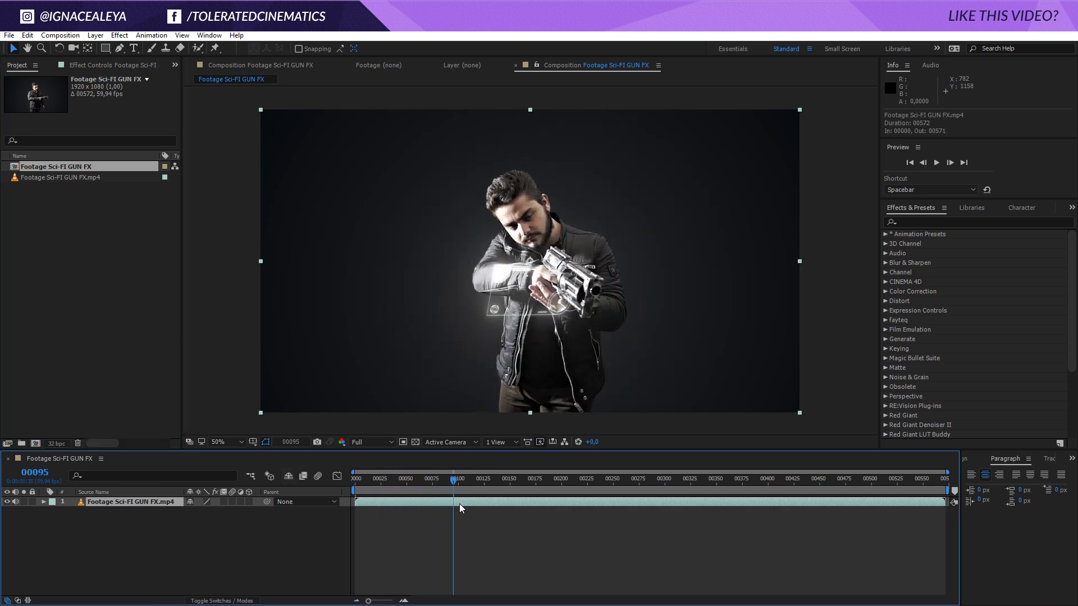
key(l)
key(l)
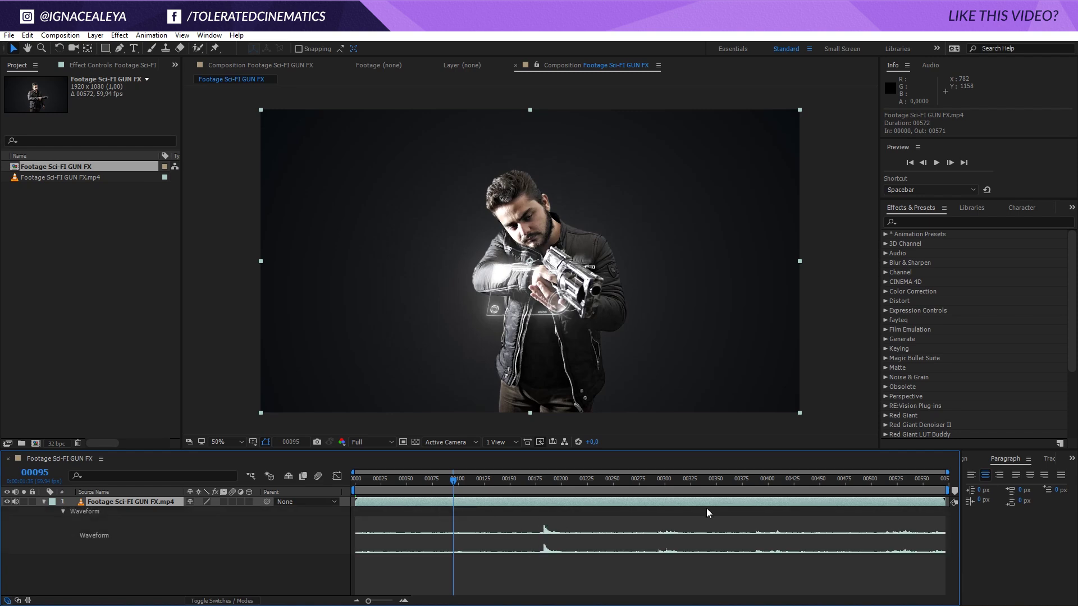
Mark the three gunshots with layer markers on the footage, using the waveform peaks and placing the first at frame 182
drag(537, 479, 544, 480)
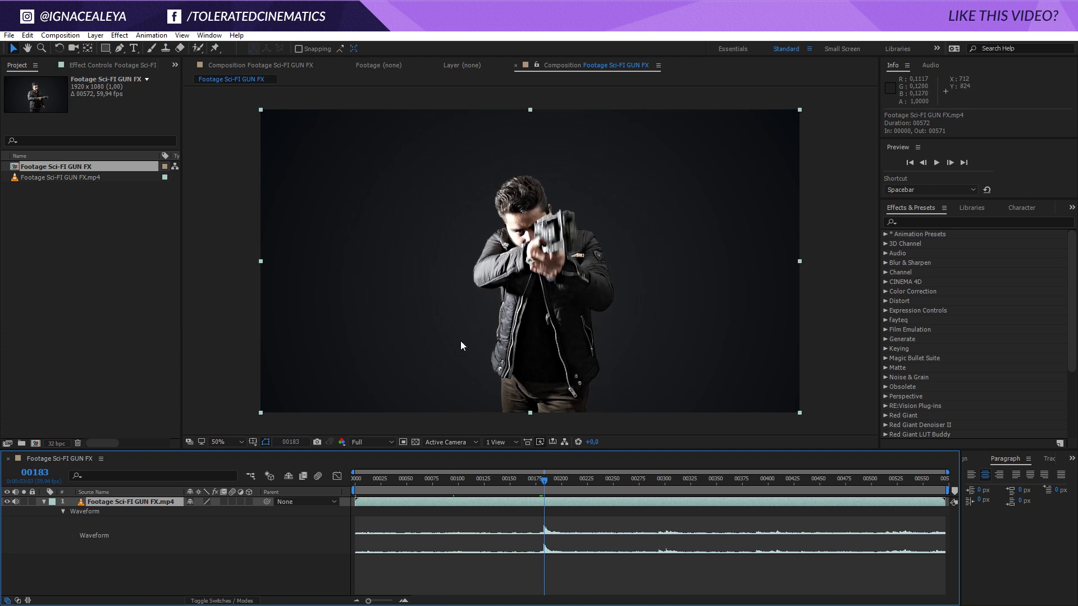
key(Page_Up)
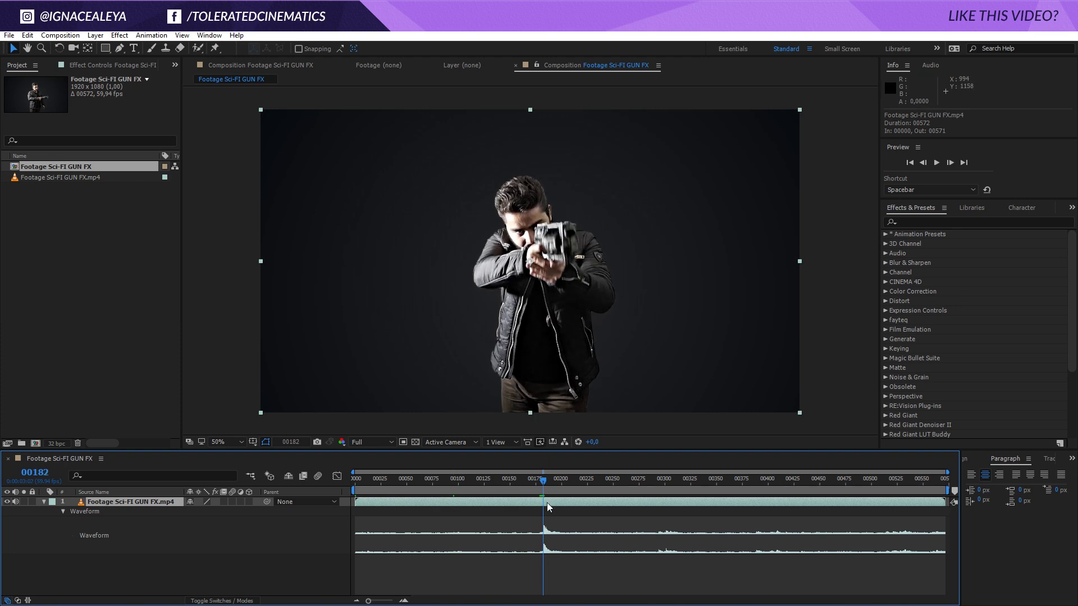
key(l)
key(l)
key(l)
key(l)
drag(672, 483, 659, 484)
key(KP_Multiply)
mouse_move(737, 480)
mouse_down()
mouse_move(891, 500)
mouse_move(662, 490)
mouse_move(535, 494)
mouse_move(558, 502)
mouse_move(531, 507)
mouse_move(570, 509)
mouse_up()
key(KP_Multiply)
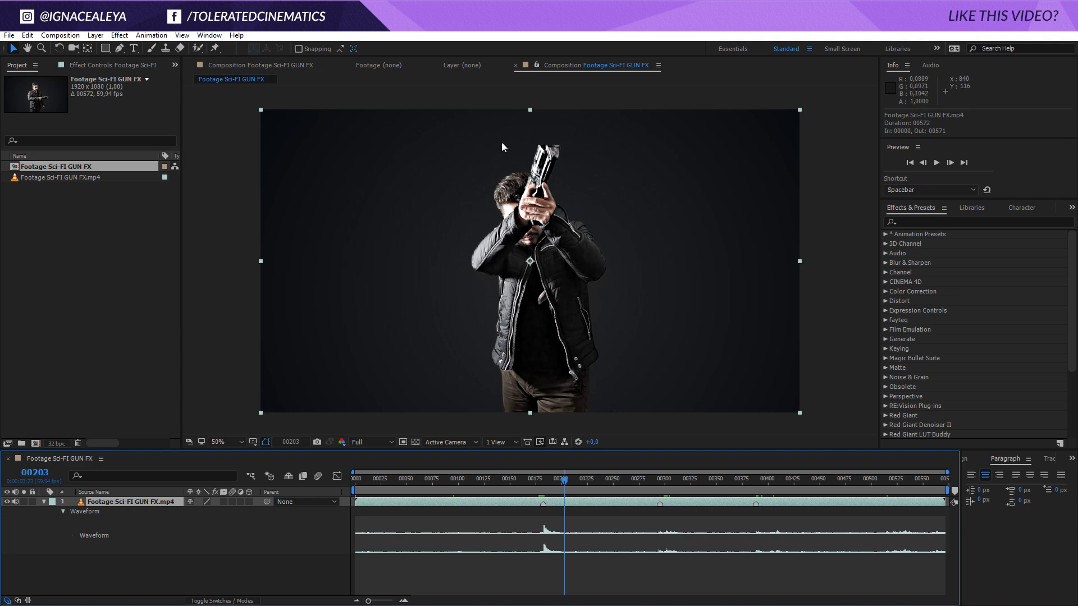
Set the composition height to 800 px
click(96, 36)
mouse_move(92, 48)
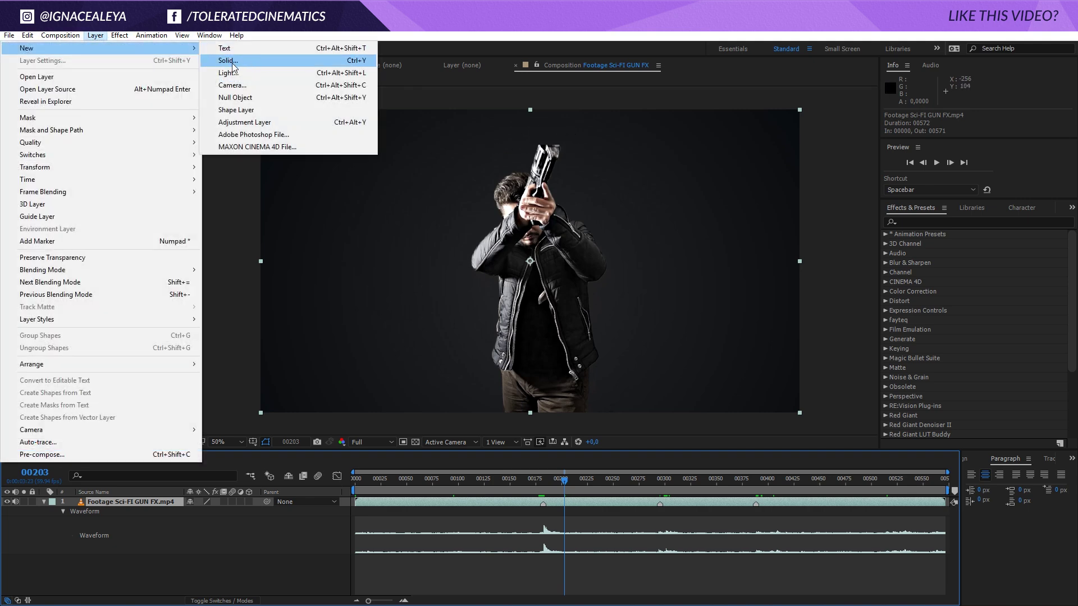
mouse_move(60, 35)
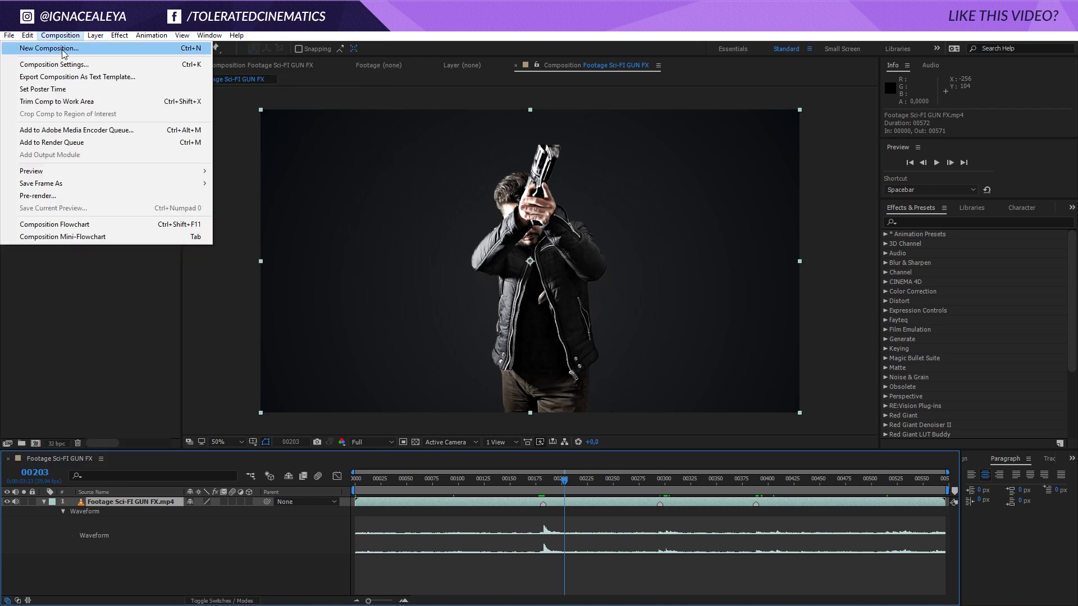
click(54, 64)
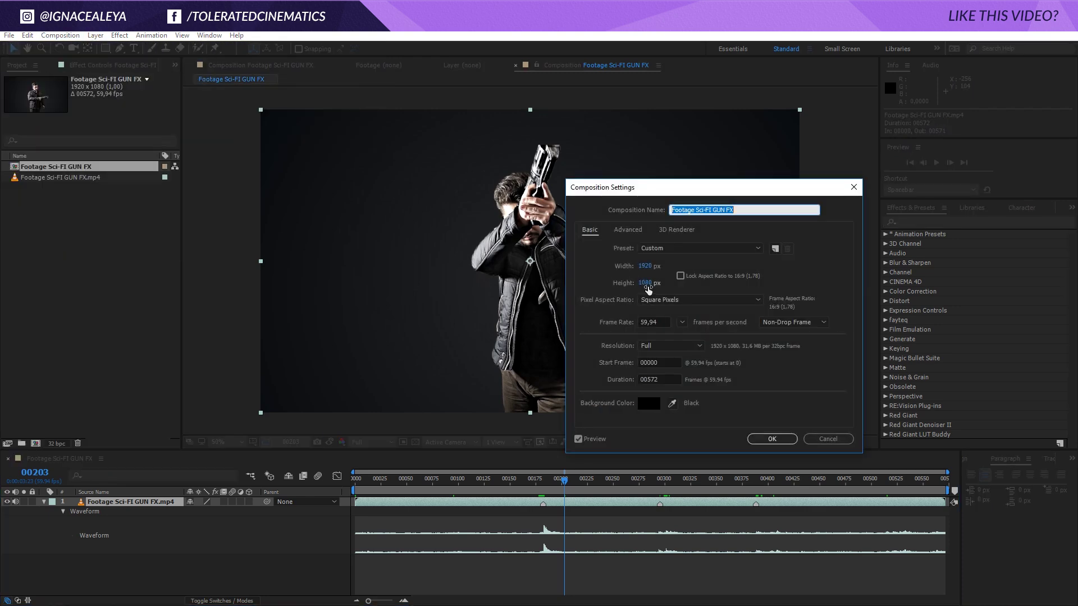
click(645, 283)
text(800)
key(Return)
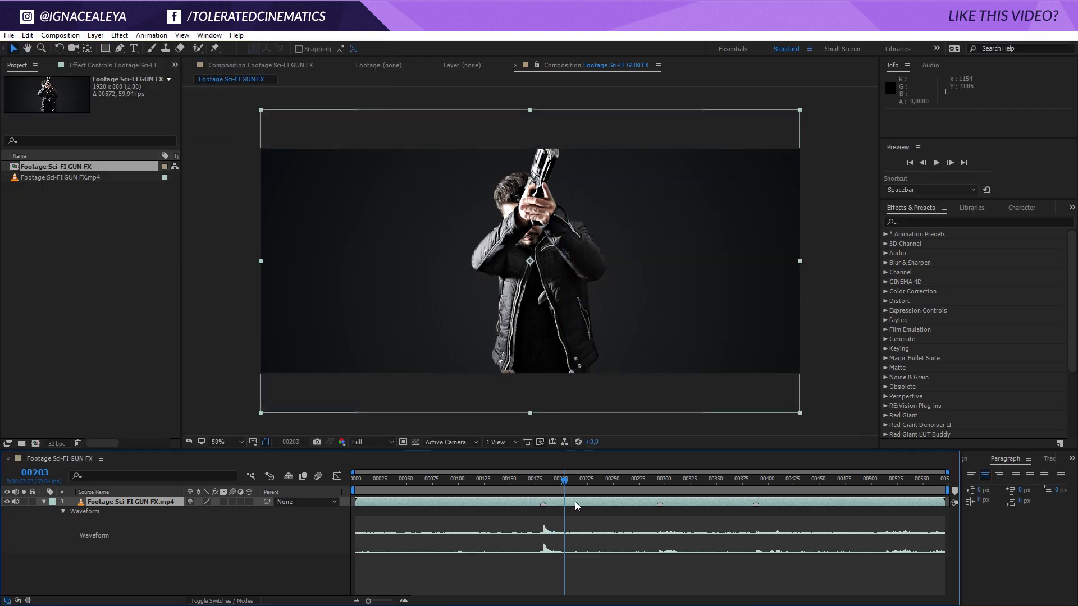
Reframe the footage vertically in the cropped composition to position 960, 376, checking the aiming pose and the raised gun
drag(564, 482, 507, 486)
drag(543, 358, 543, 343)
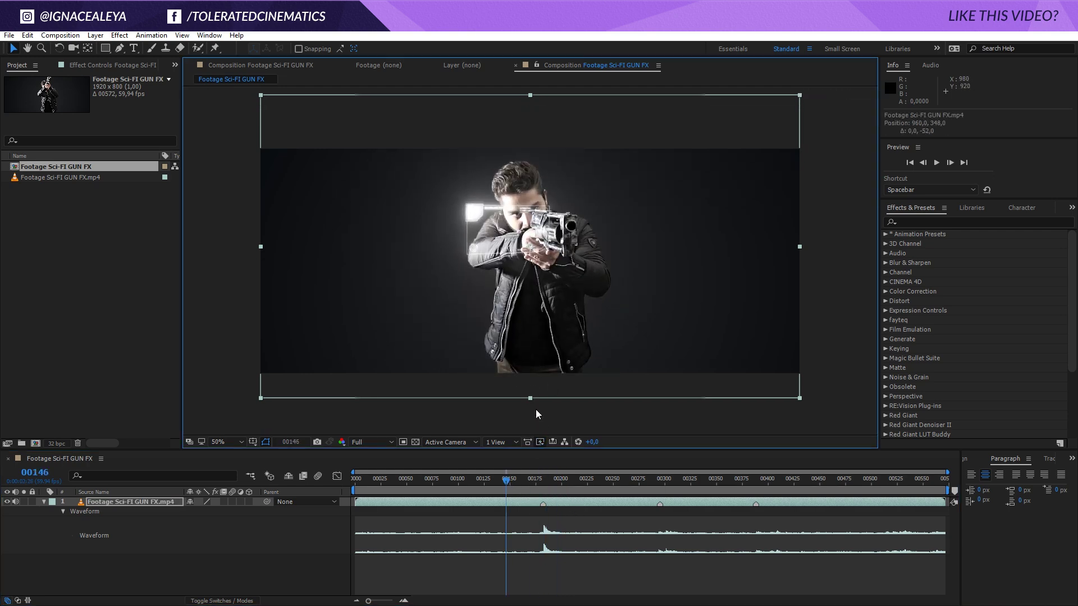
drag(512, 474, 563, 488)
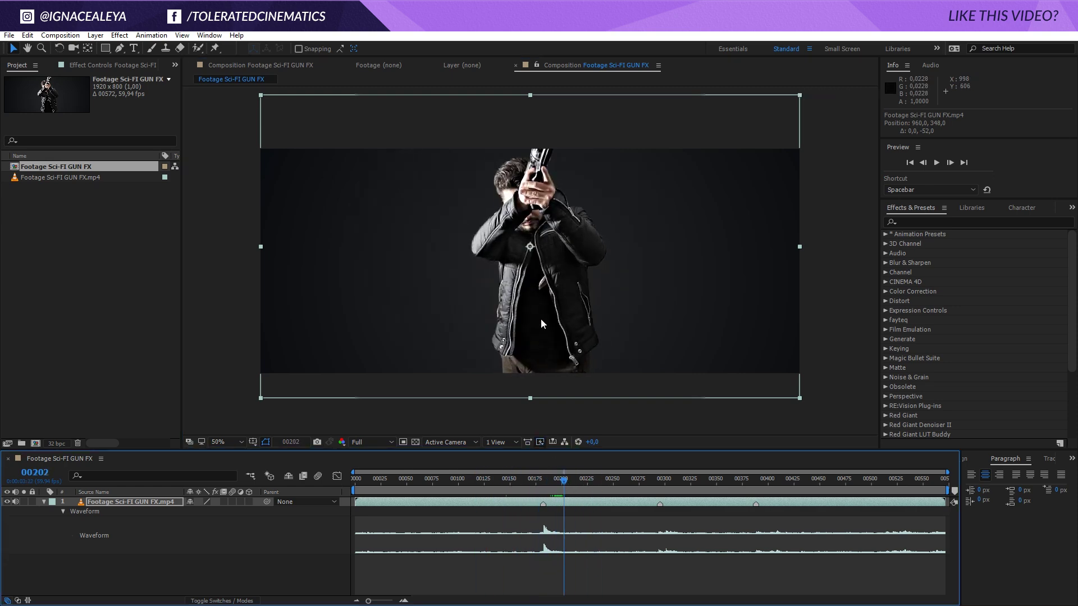
drag(538, 325, 539, 332)
Return to the first gunshot marker at frame 182 and create a black 1920 x 800 px solid named Flare
drag(565, 478, 541, 516)
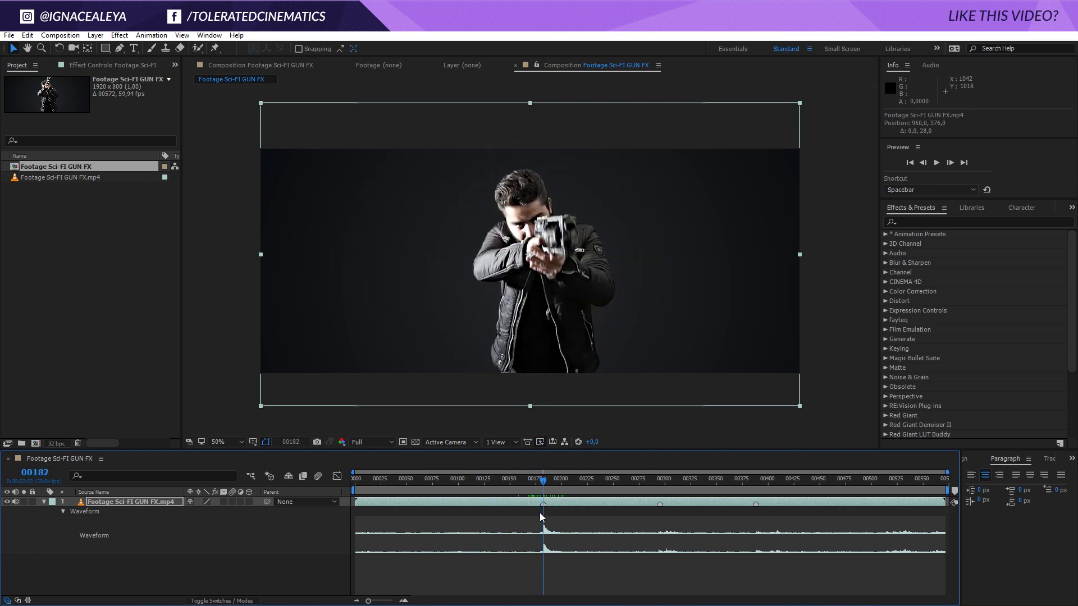
click(404, 601)
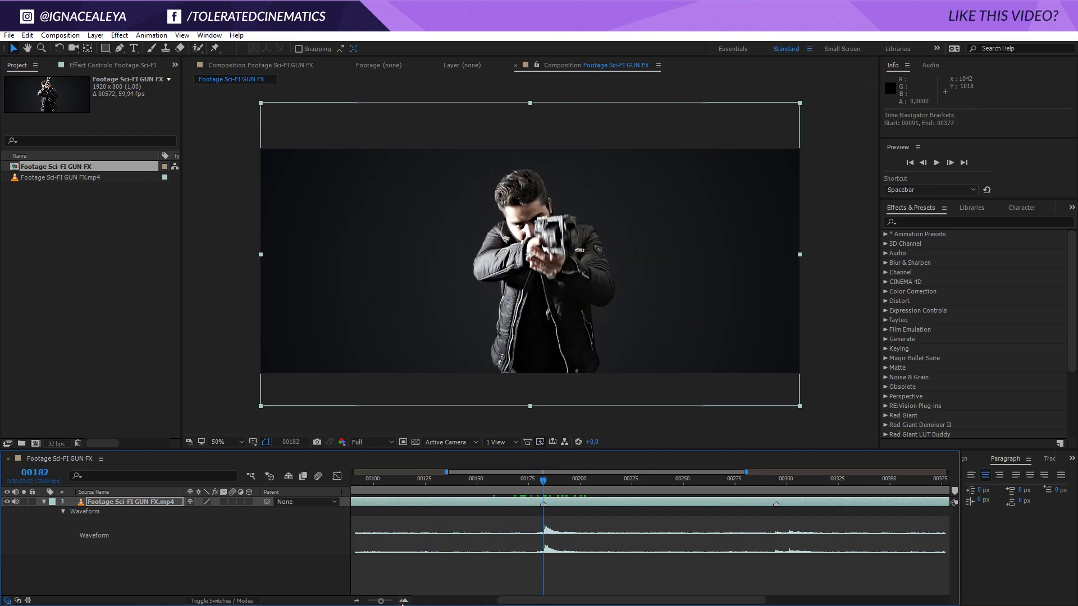
click(401, 601)
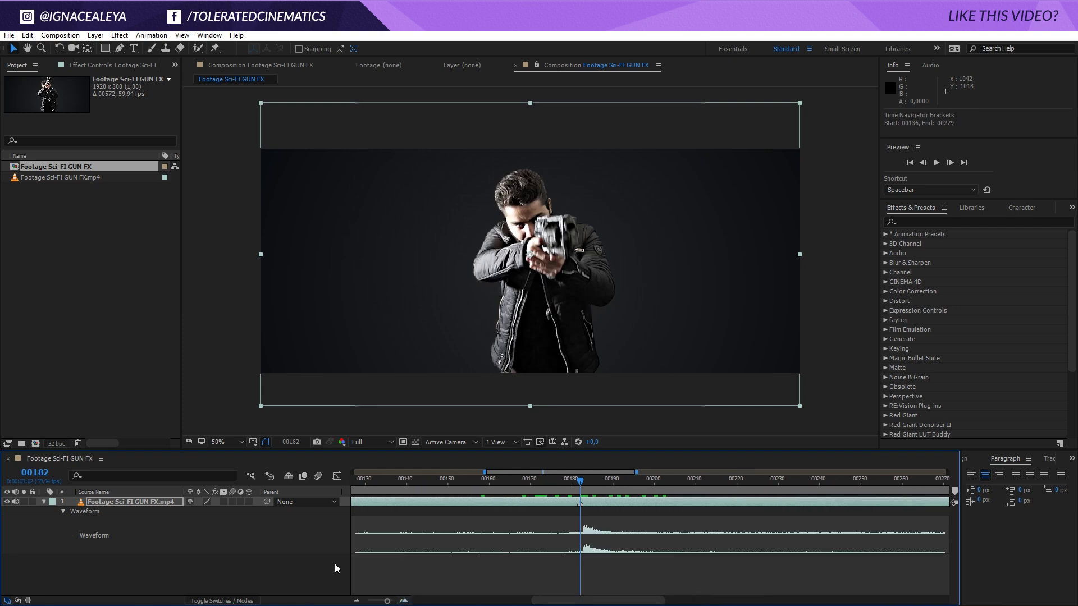
right_click(265, 578)
mouse_move(297, 468)
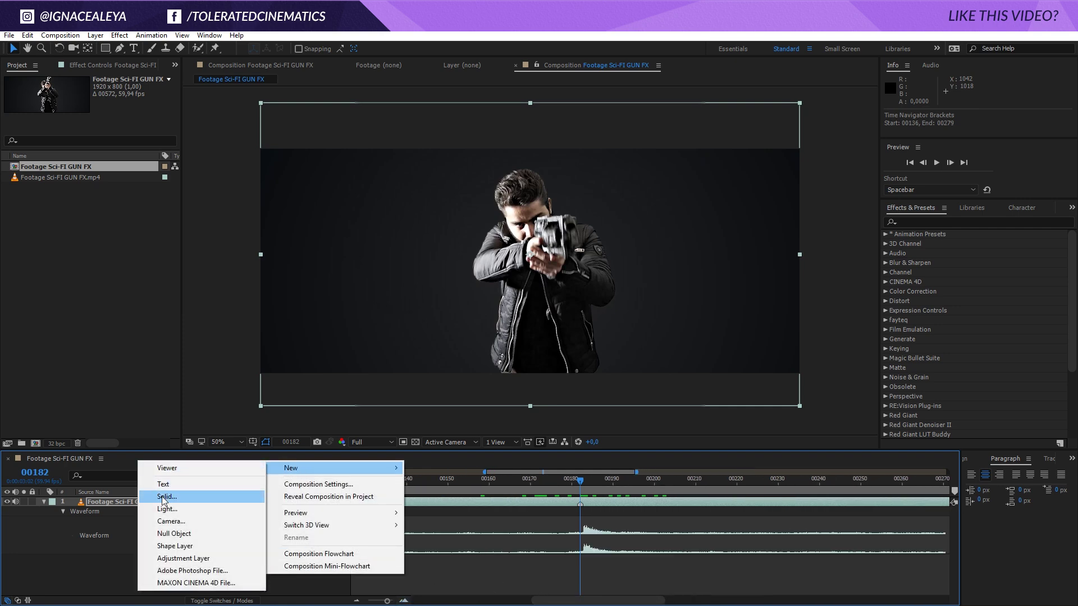
click(166, 498)
text(Flare)
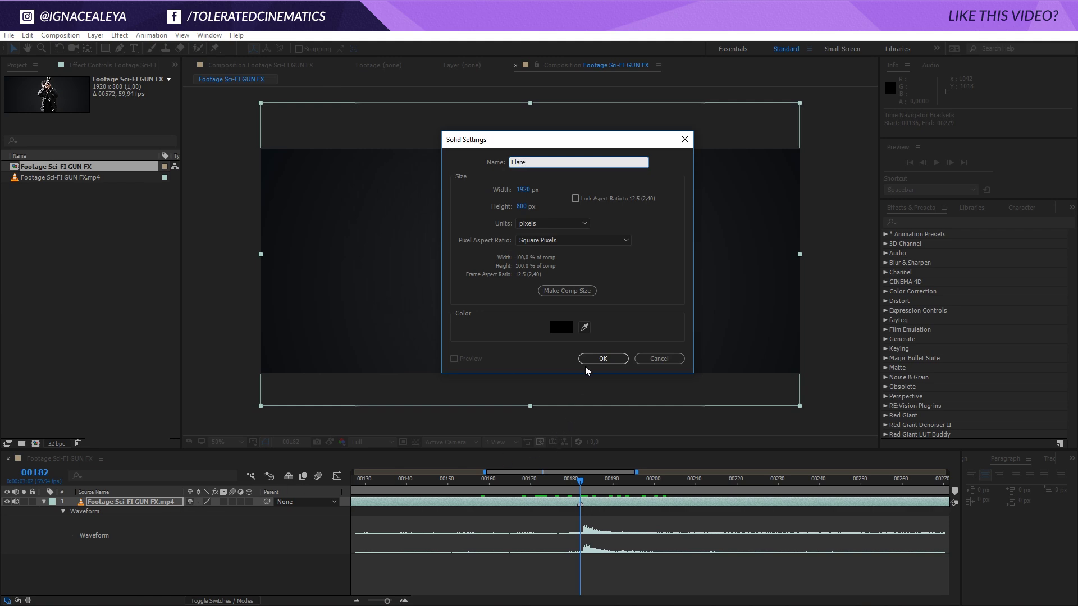
click(589, 361)
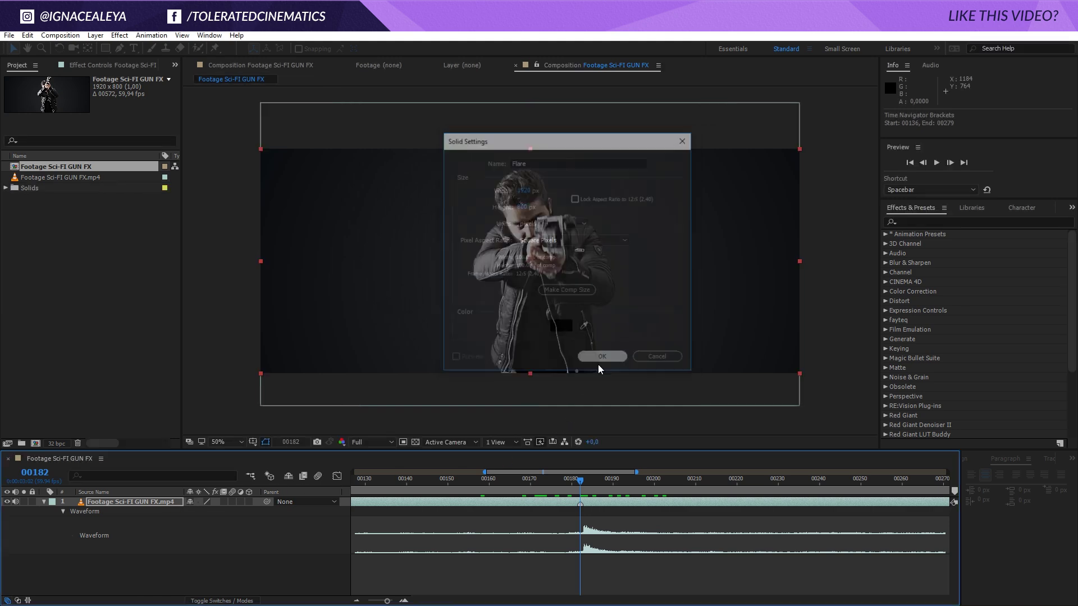
Apply the Lens Flare effect to the Flare solid, shift its center towards the gun and set the lens type to 105mm Prime
click(119, 35)
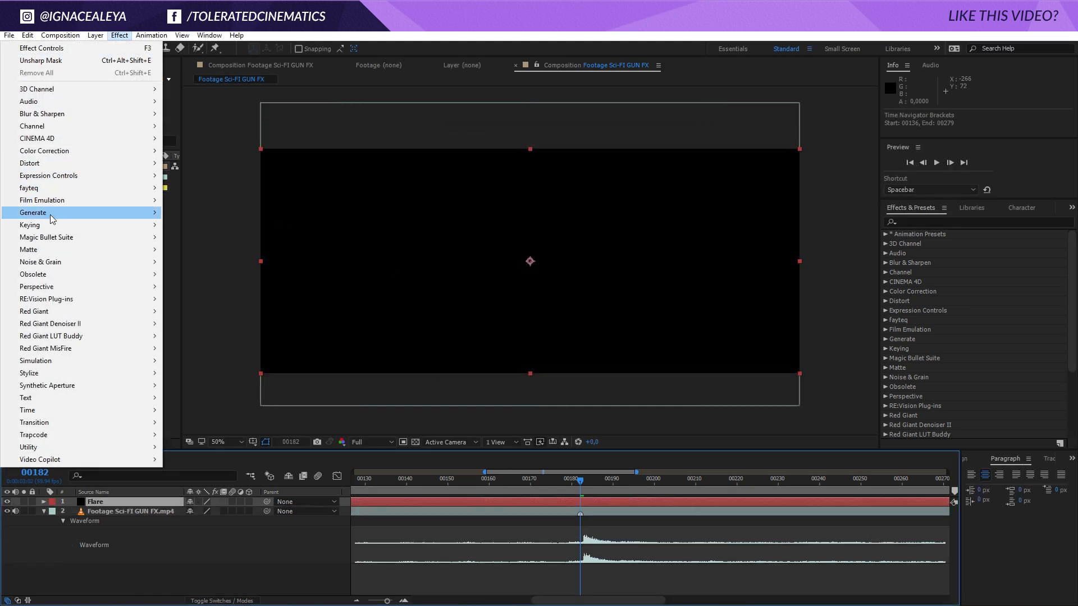
mouse_move(74, 217)
click(231, 449)
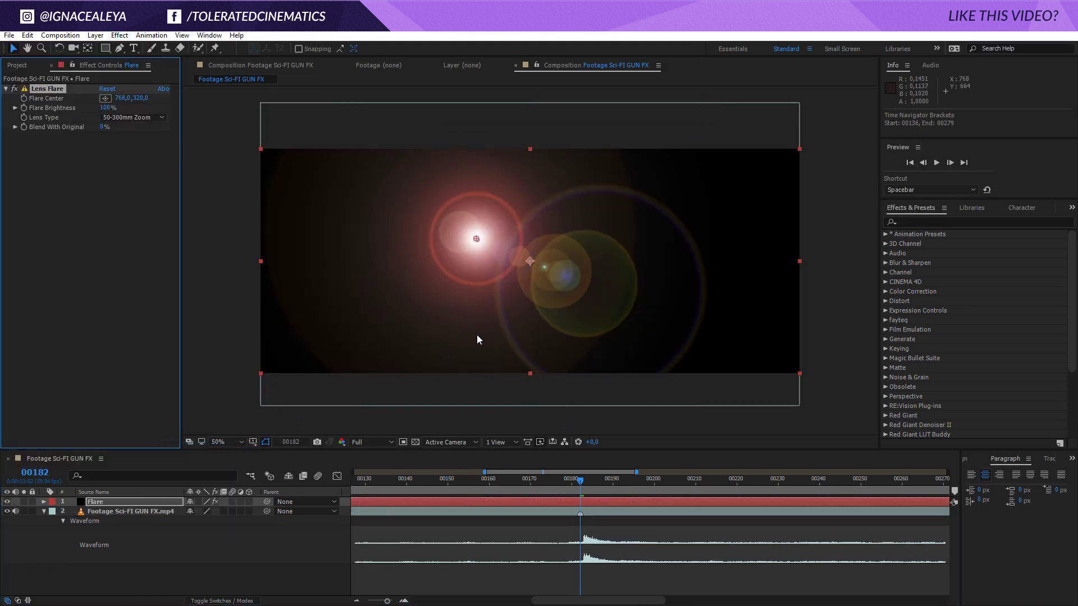
drag(476, 239, 574, 260)
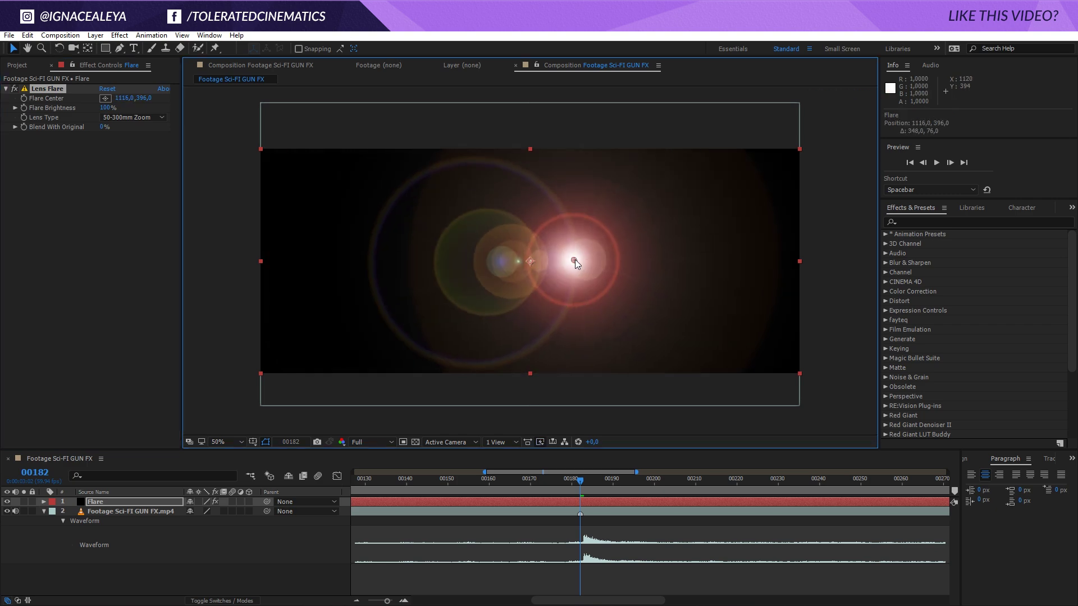
click(108, 119)
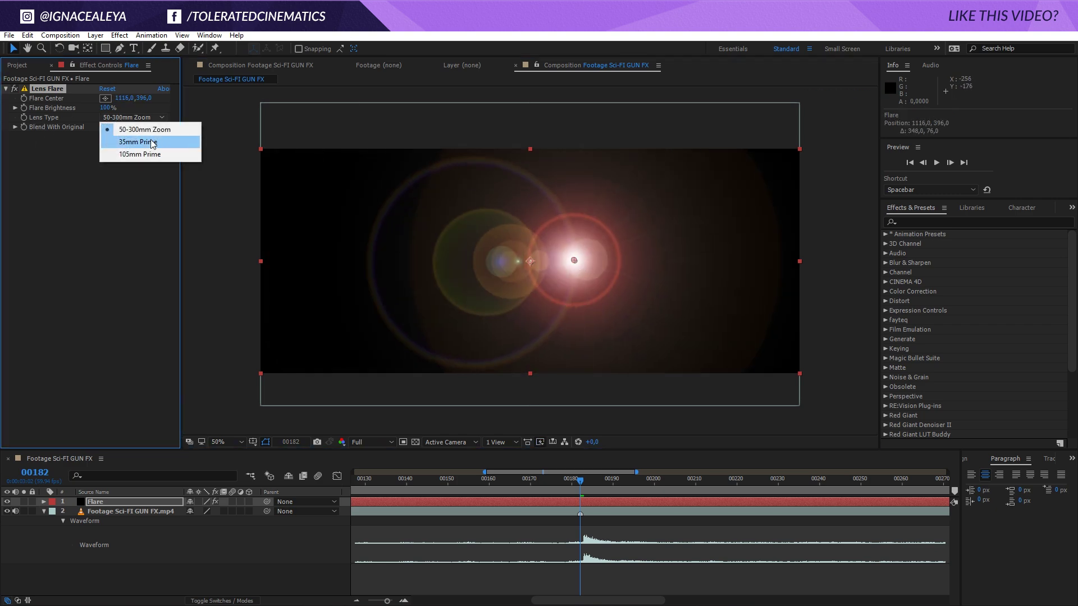
click(130, 155)
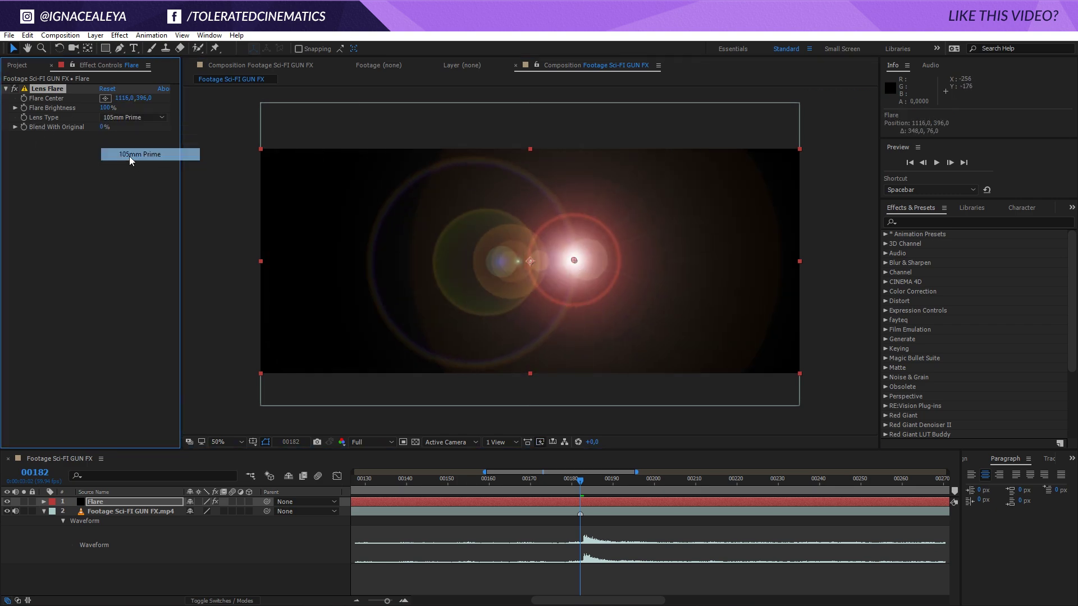
Set the Flare layer's blending mode to Screen and place the flare center on the gun muzzle at 1108, 280
click(218, 600)
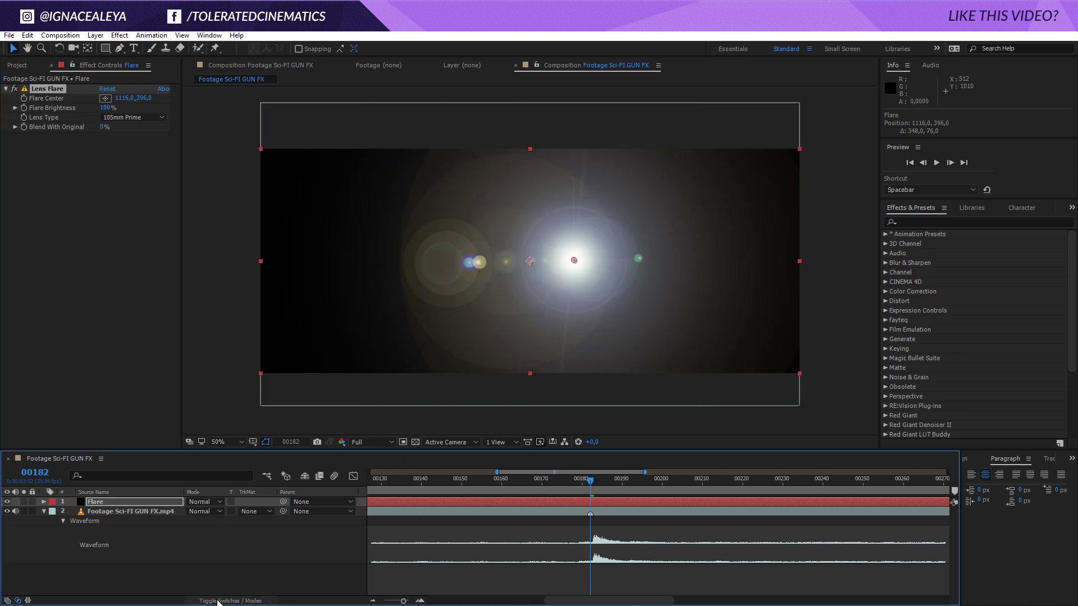
click(199, 503)
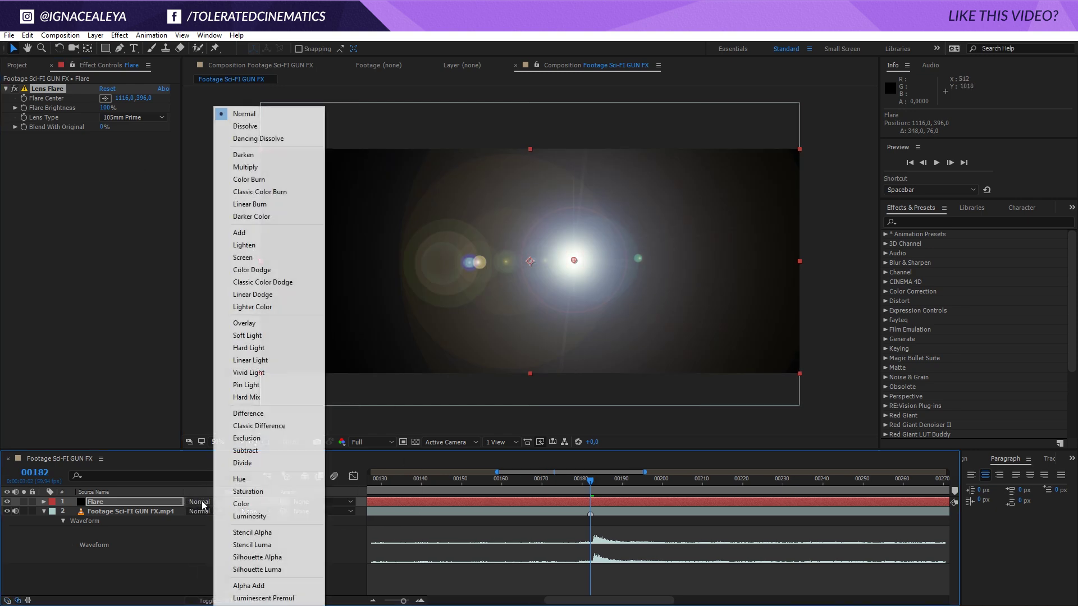
click(247, 258)
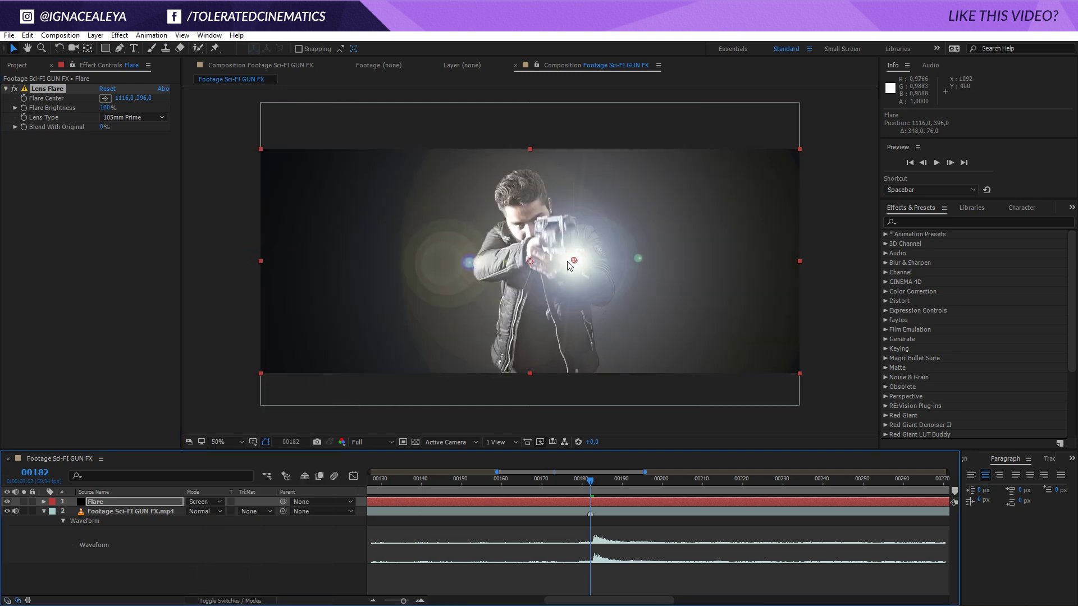
drag(573, 261, 573, 232)
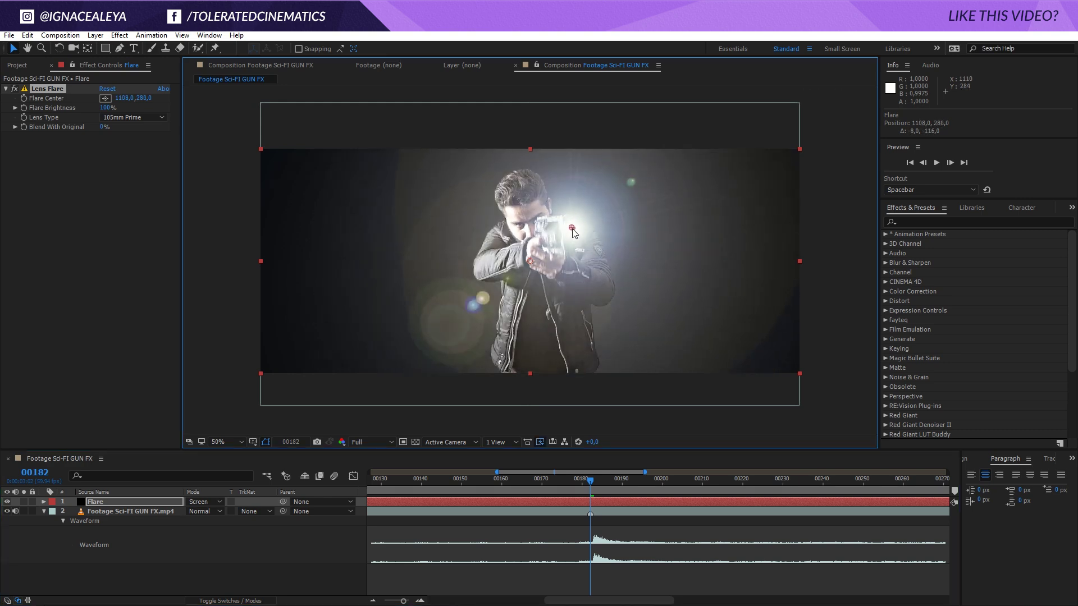
Keyframe the Flare Brightness at 159% on frame 182 and 0% on frame 181
drag(104, 108, 140, 114)
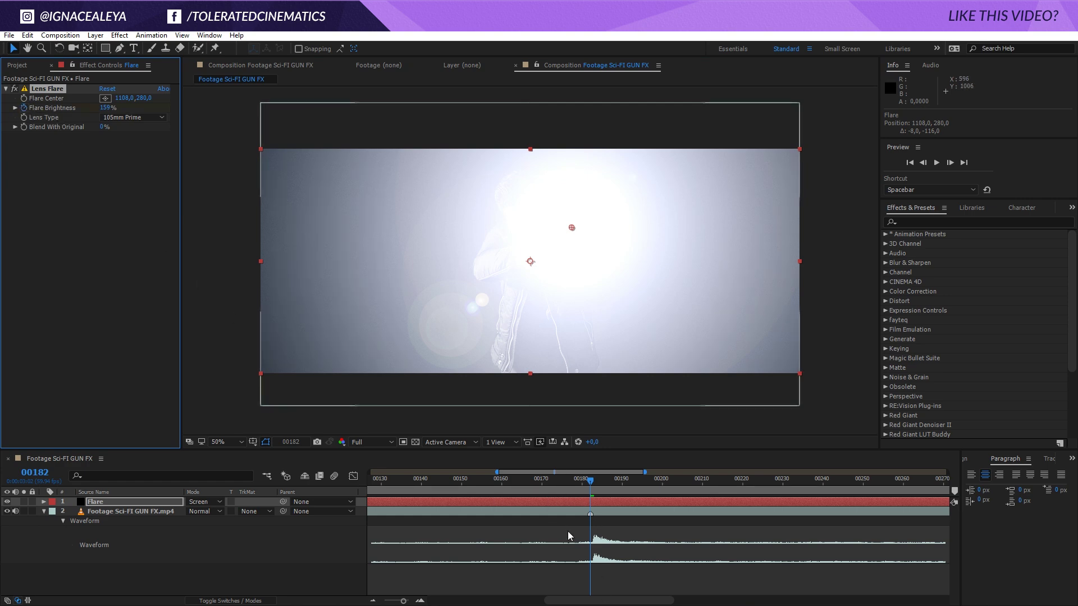
key(Page_Up)
click(106, 107)
text(0)
key(Return)
key(Page_Down)
key(Page_Up)
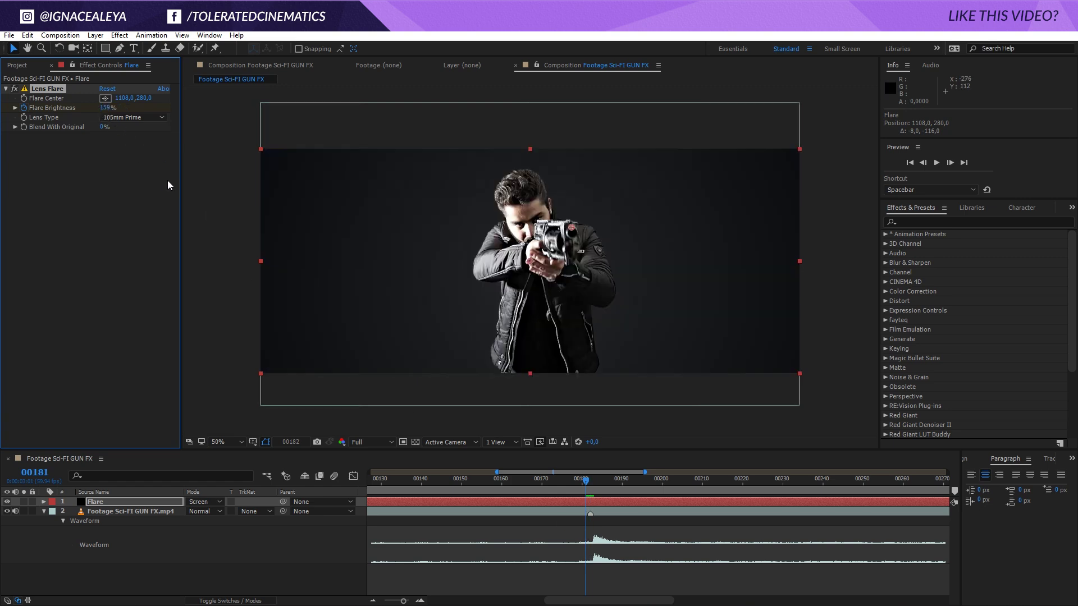
Keyframe the Flare Brightness at 117% on frame 183
key(Page_Down)
key(Page_Down)
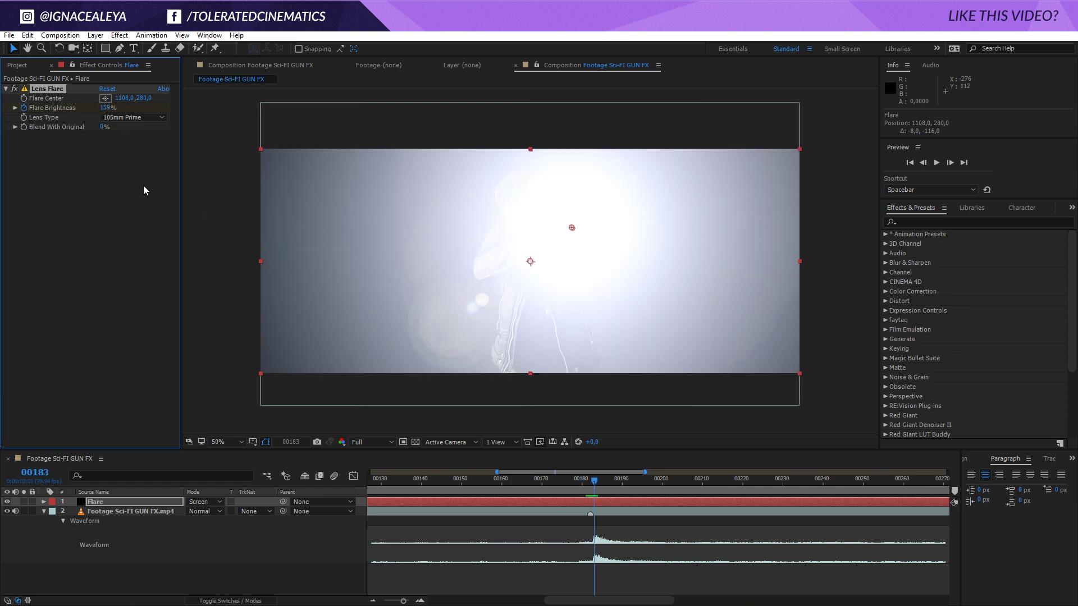
click(106, 107)
key(Return)
drag(104, 107, 142, 109)
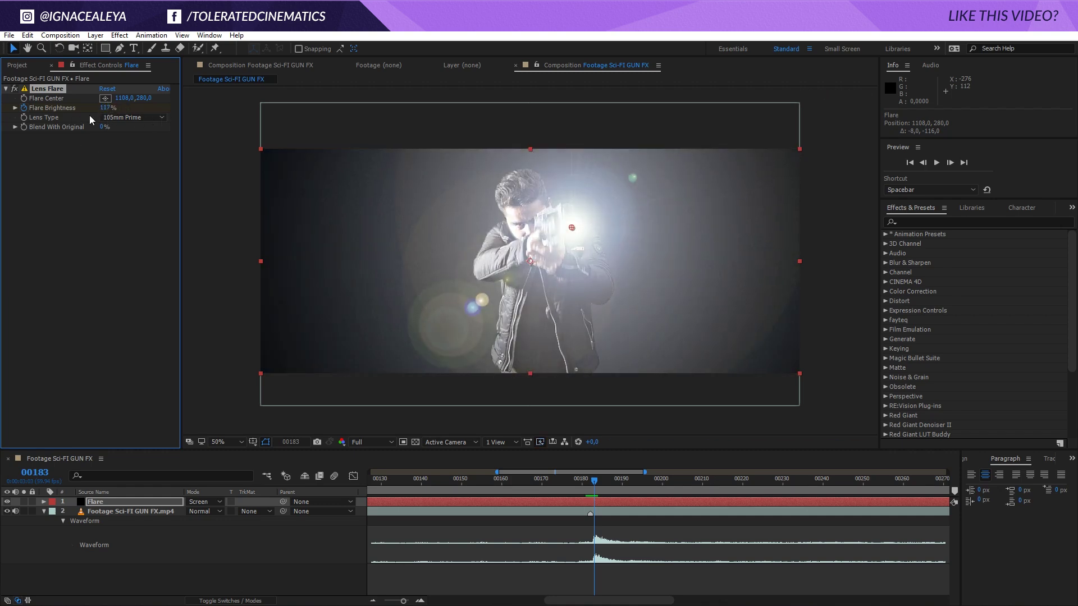
Enable keyframing for the Flare Center, reveal the layer's keyframes and move the center keyframe to frame 182
click(24, 99)
key(u)
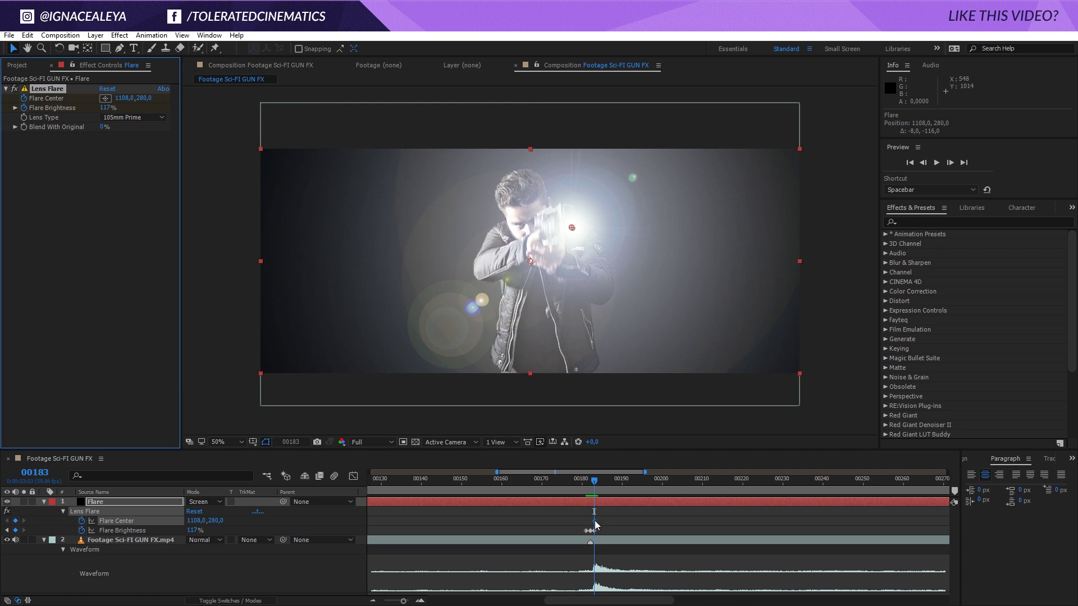
click(594, 521)
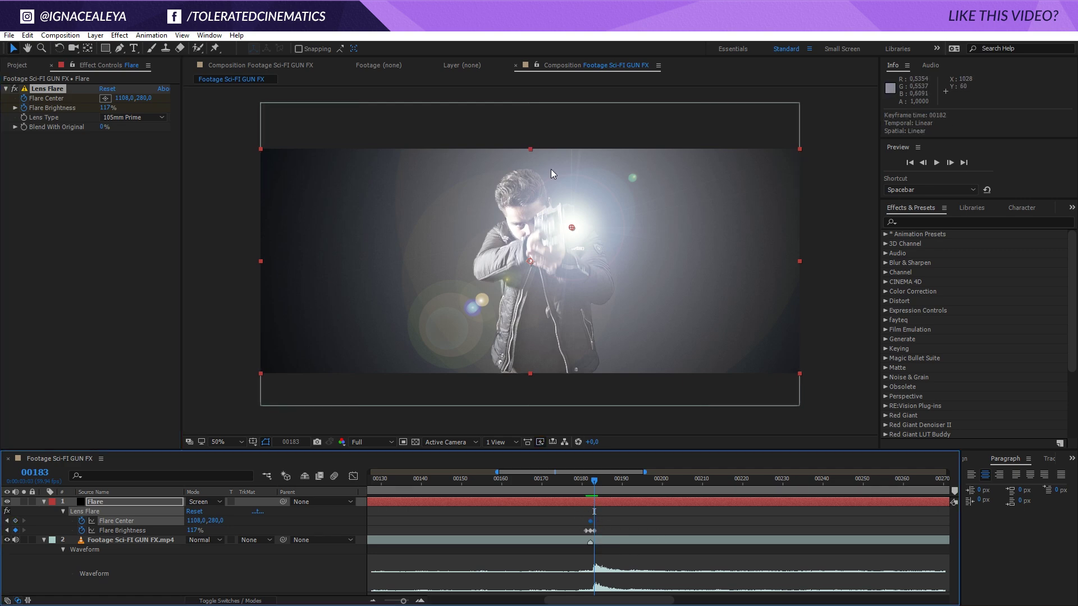
Keyframe the Flare Center to follow the gun muzzle from frame 183 at 1098, 226 to frame 186 at 1082, 42
drag(570, 222, 569, 212)
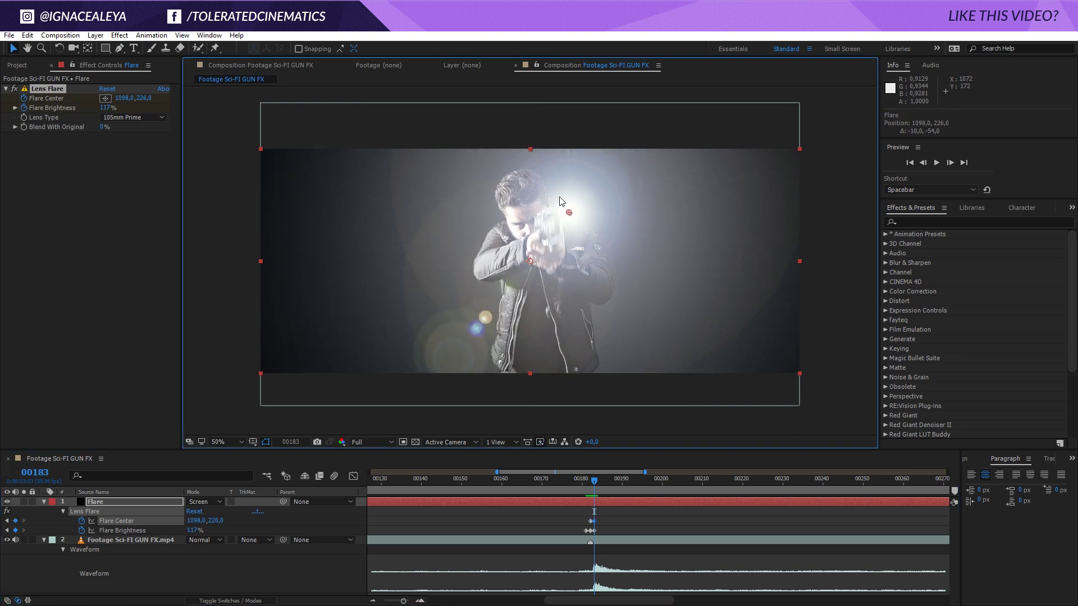
key(Page_Down)
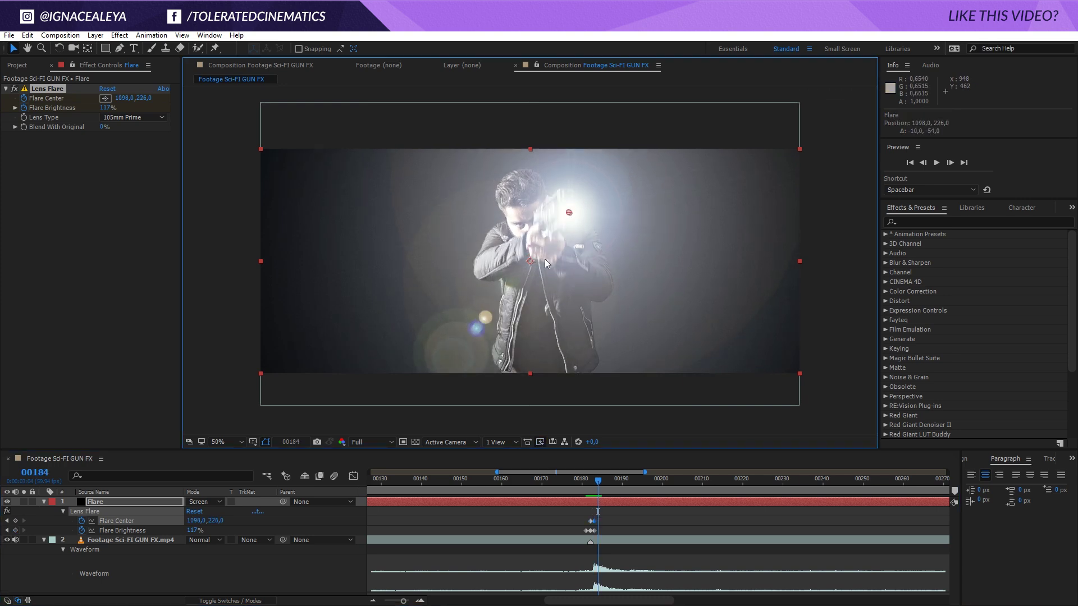
key(Page_Down)
drag(569, 214, 566, 163)
key(Page_Down)
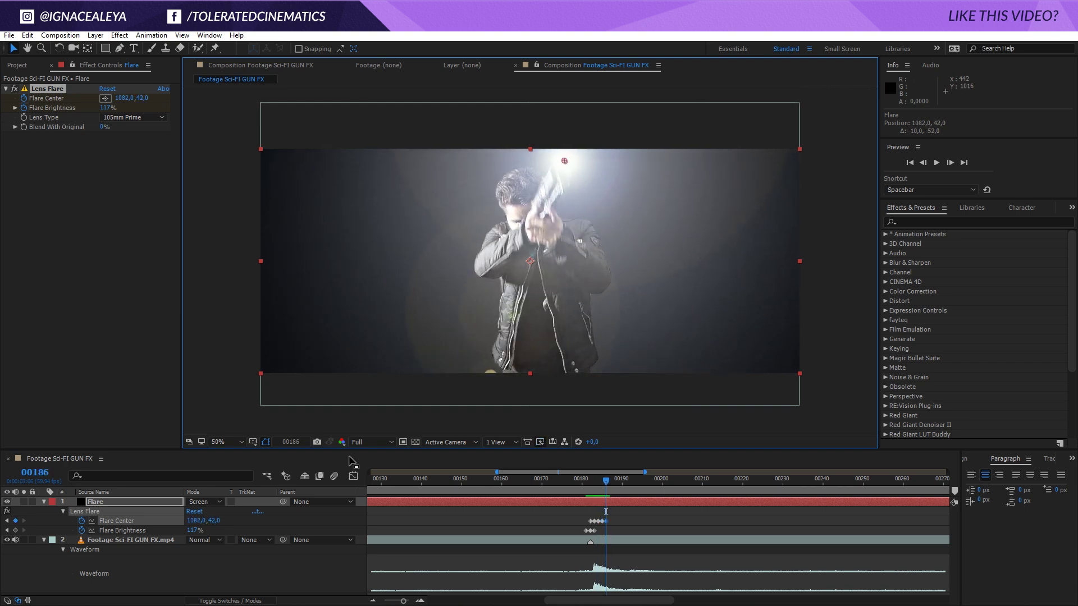
Keyframe the Flare Brightness at 0% on frame 186
click(195, 529)
text(0)
key(Return)
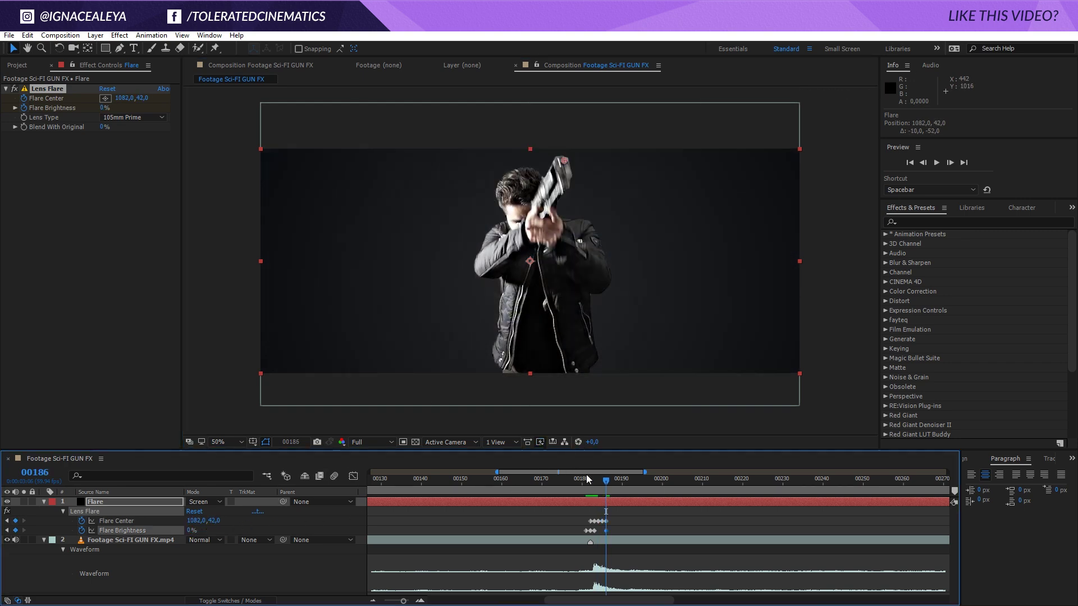
Limit the work area to frames 169 through 201
drag(604, 484, 536, 477)
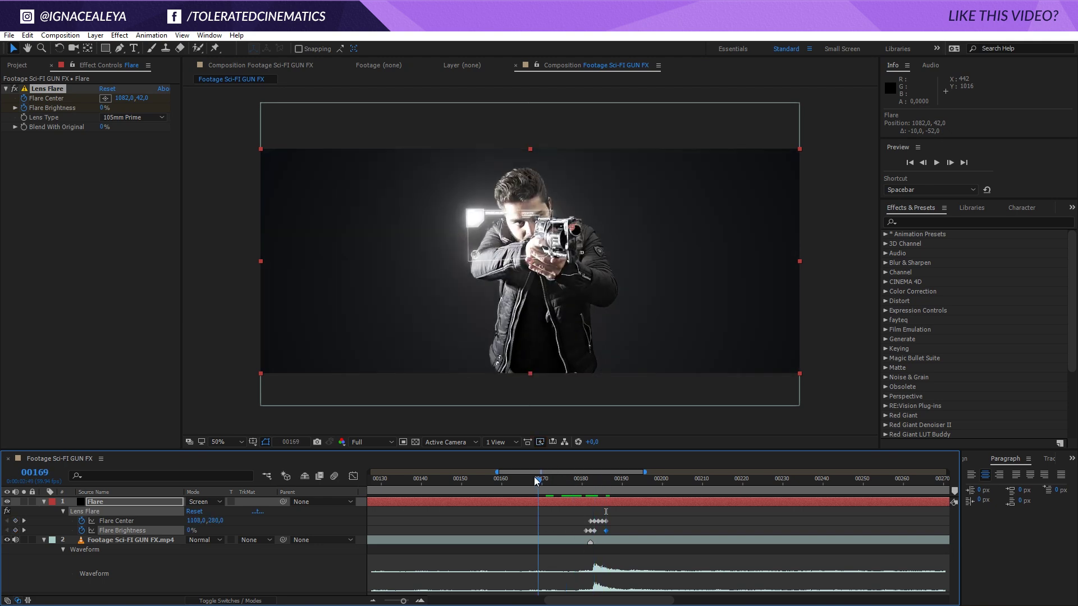
click(666, 480)
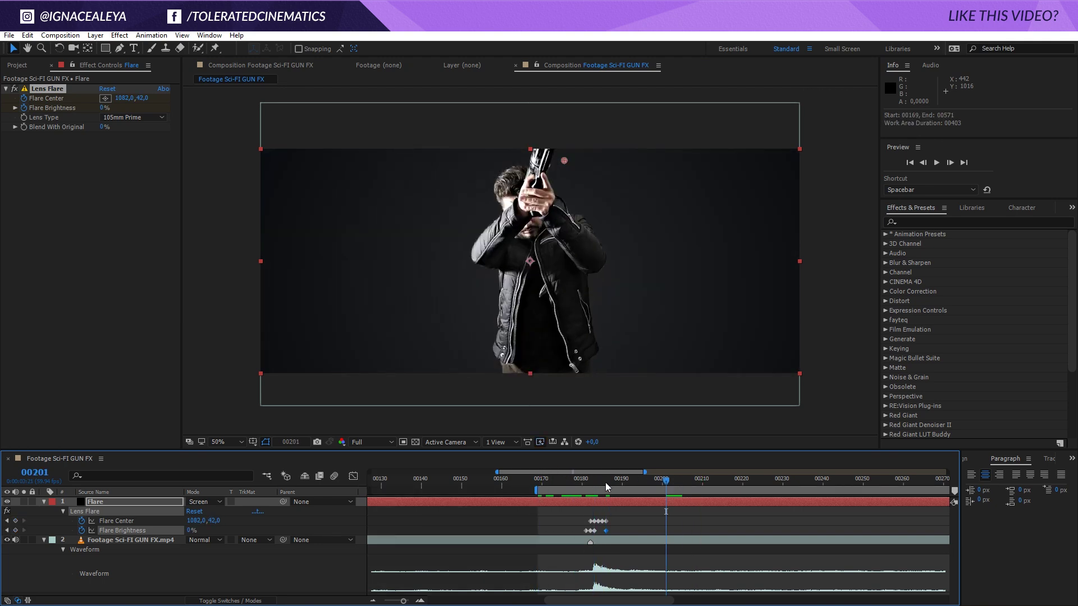
key(n)
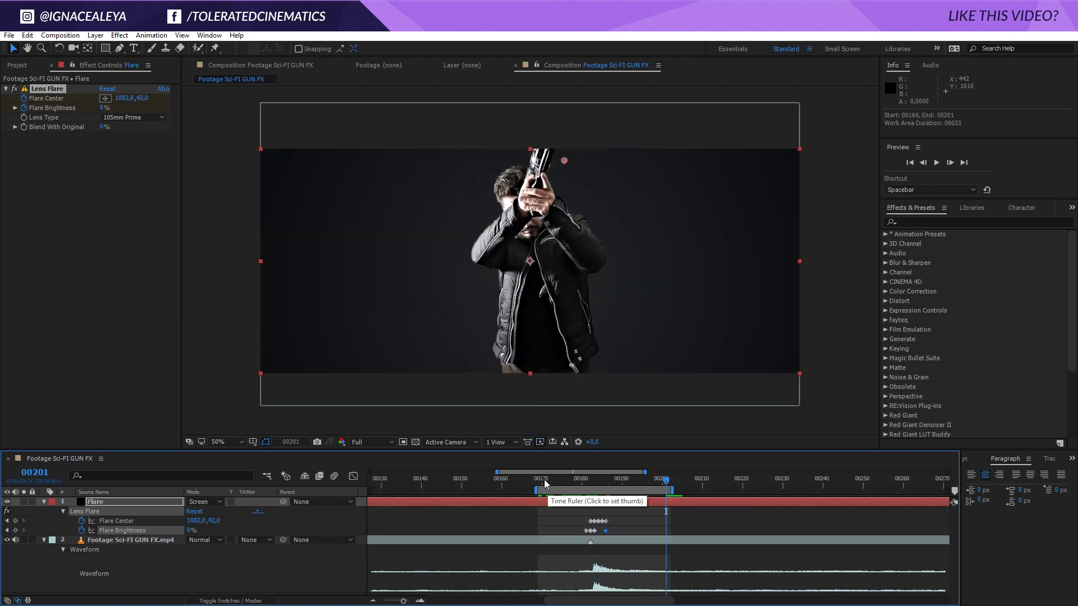
Preview the flare animation within the work area and mute the footage layer's audio
key(space)
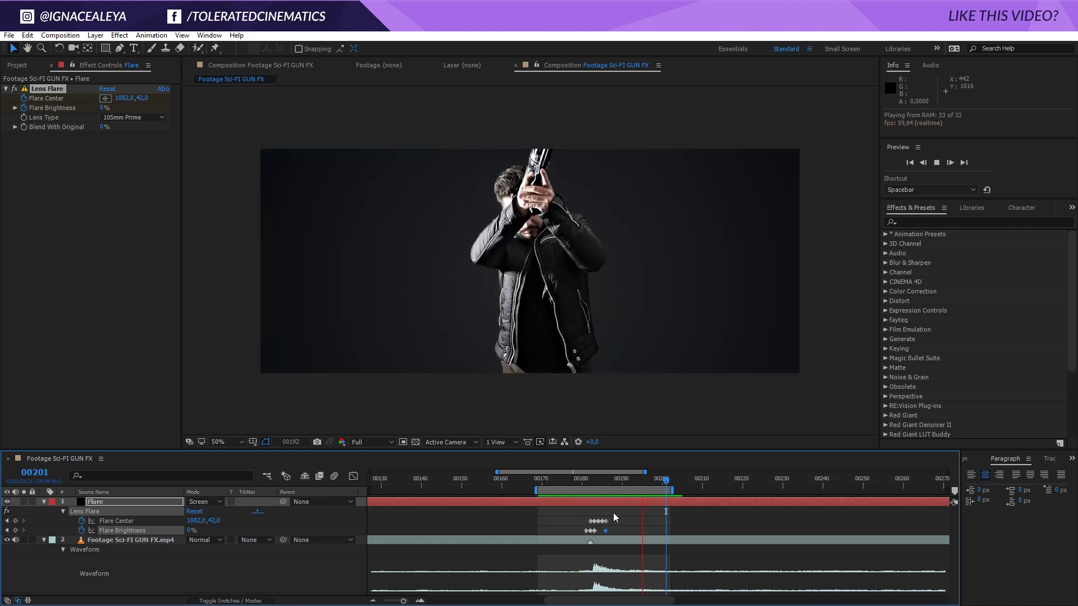
key(space)
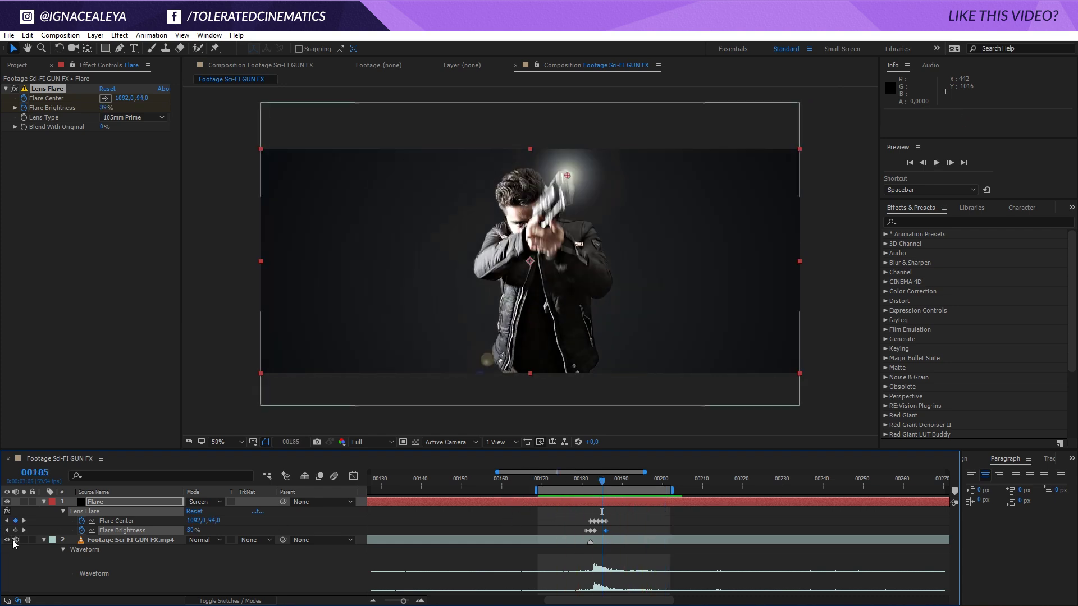
key(space)
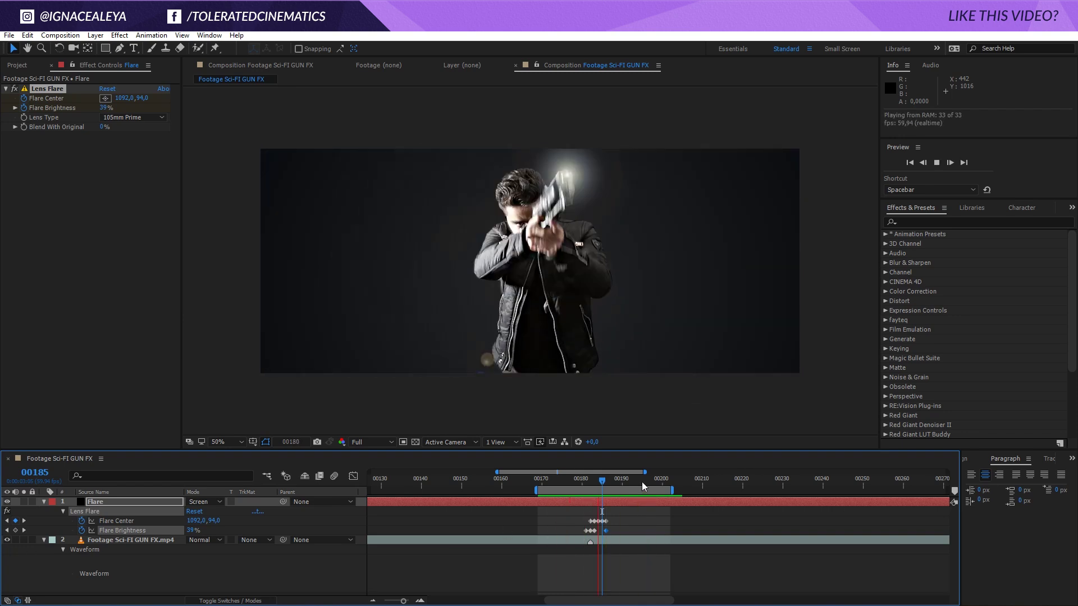
key(space)
Go to frame 183 and create a black 1920 x 800 px solid named Lightning above the Flare layer
drag(602, 481, 594, 519)
right_click(209, 572)
mouse_move(231, 468)
click(131, 497)
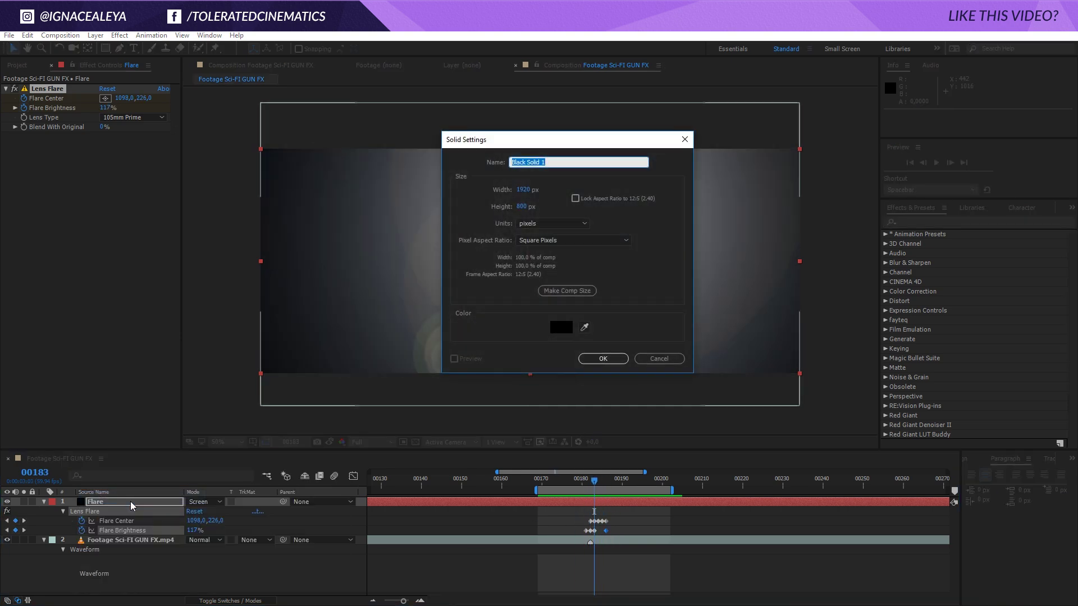
key(Return)
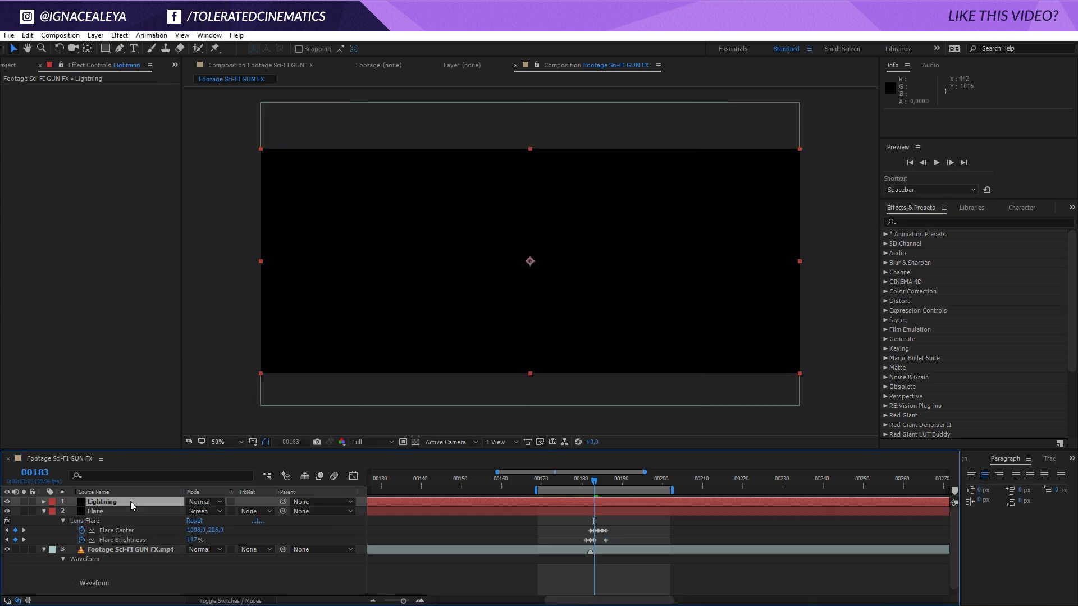
Apply the Advanced Lightning effect to the Lightning layer and set its Lightning Type to Strike
click(935, 222)
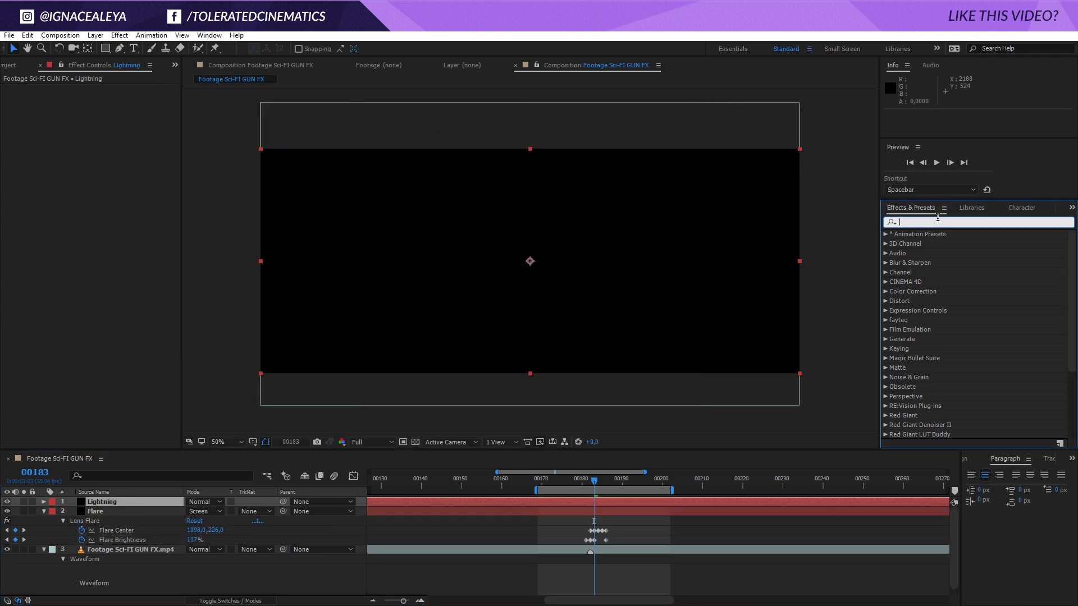
text(adva)
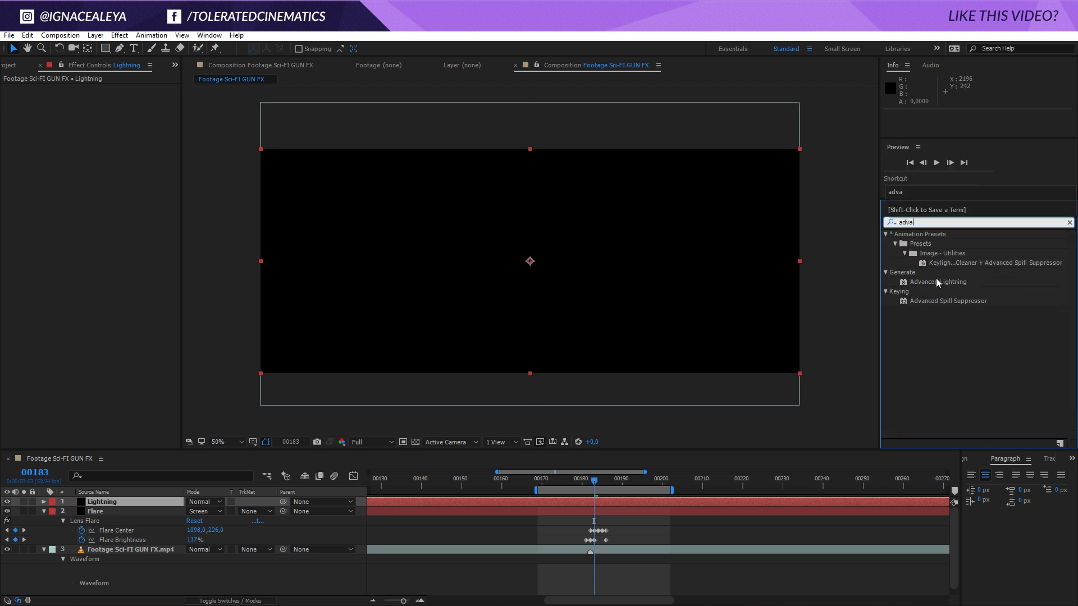
drag(924, 282, 570, 501)
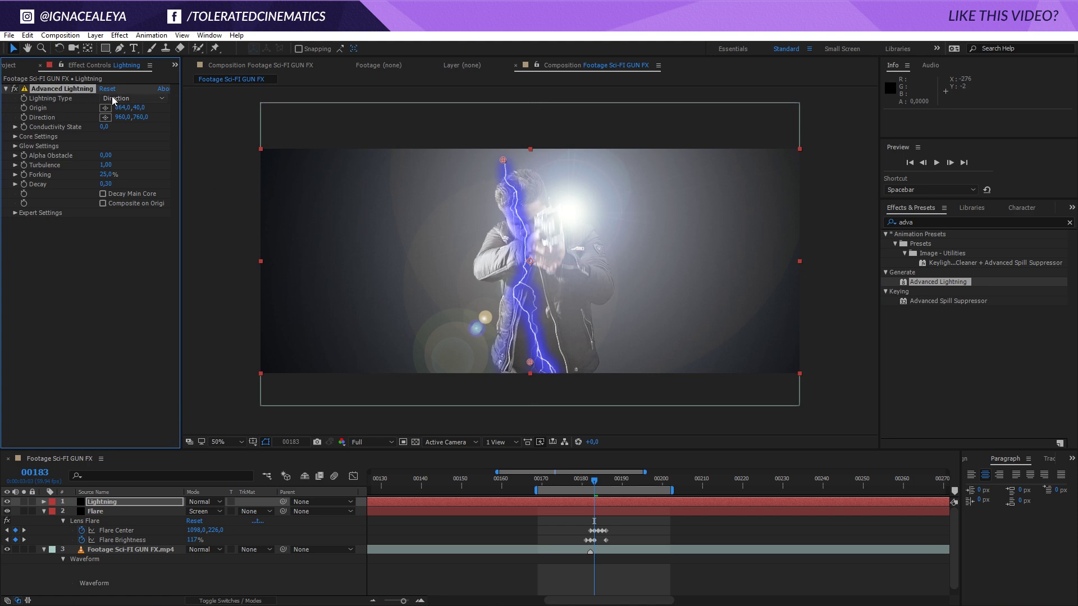
click(133, 98)
click(124, 123)
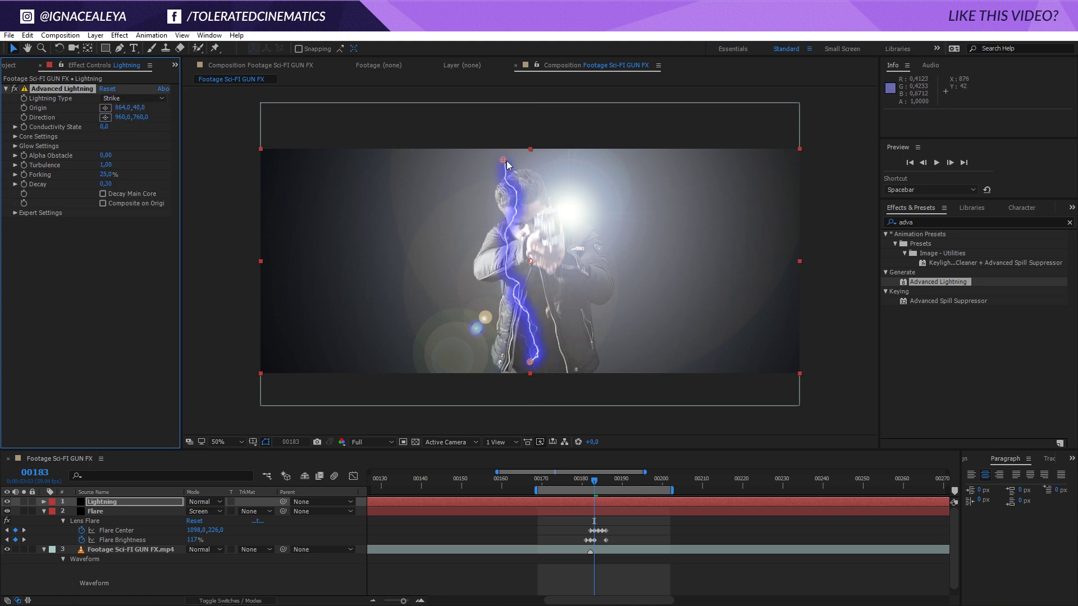
Hide the Flare layer and place the lightning's Origin on the muzzle at 1090, 218 and its Direction at 2256, -12
drag(502, 160, 578, 216)
click(6, 512)
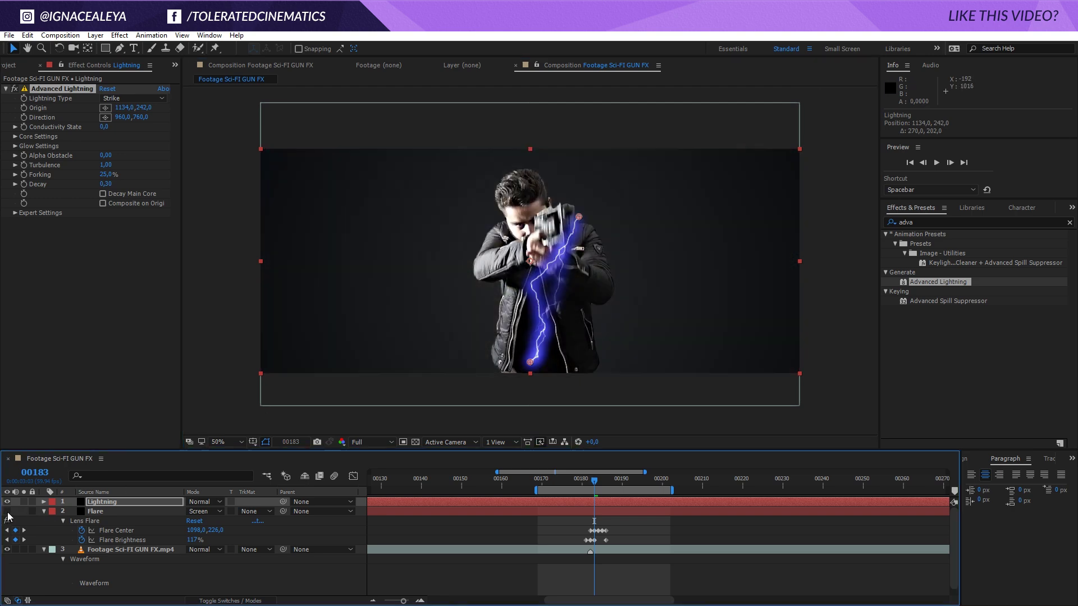
drag(579, 217, 570, 208)
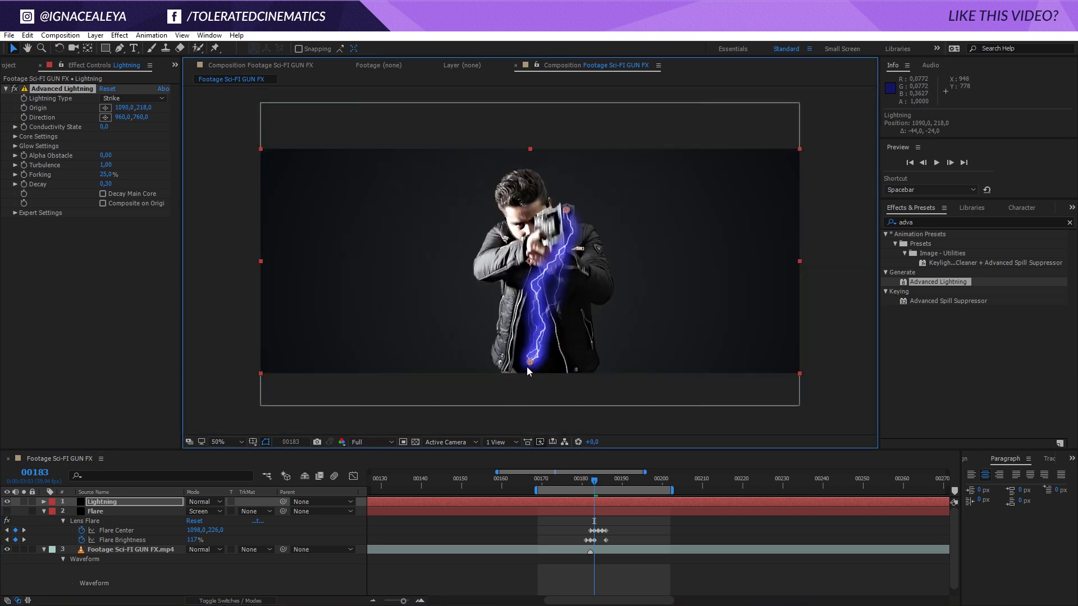
drag(529, 361, 893, 145)
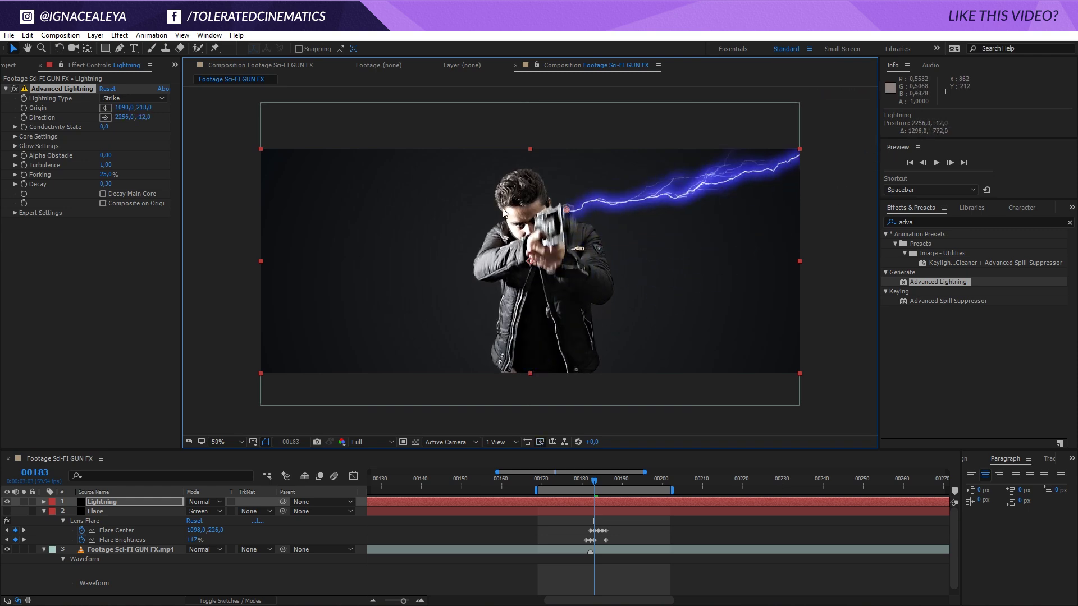
key(ctrl+z)
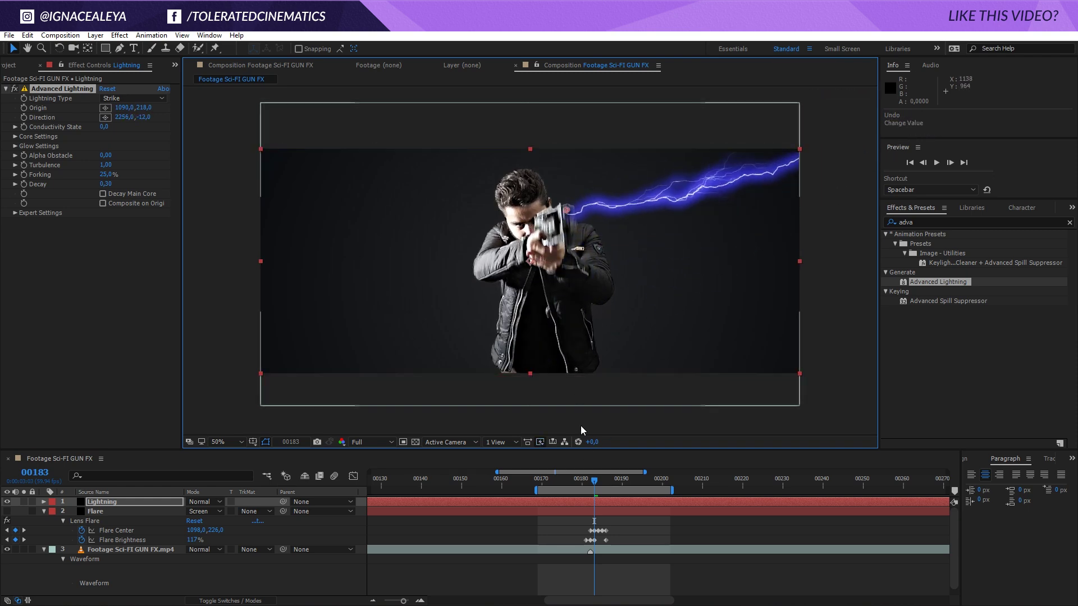
Enable keyframing for the lightning's Origin and Direction on frame 183
click(591, 480)
click(594, 481)
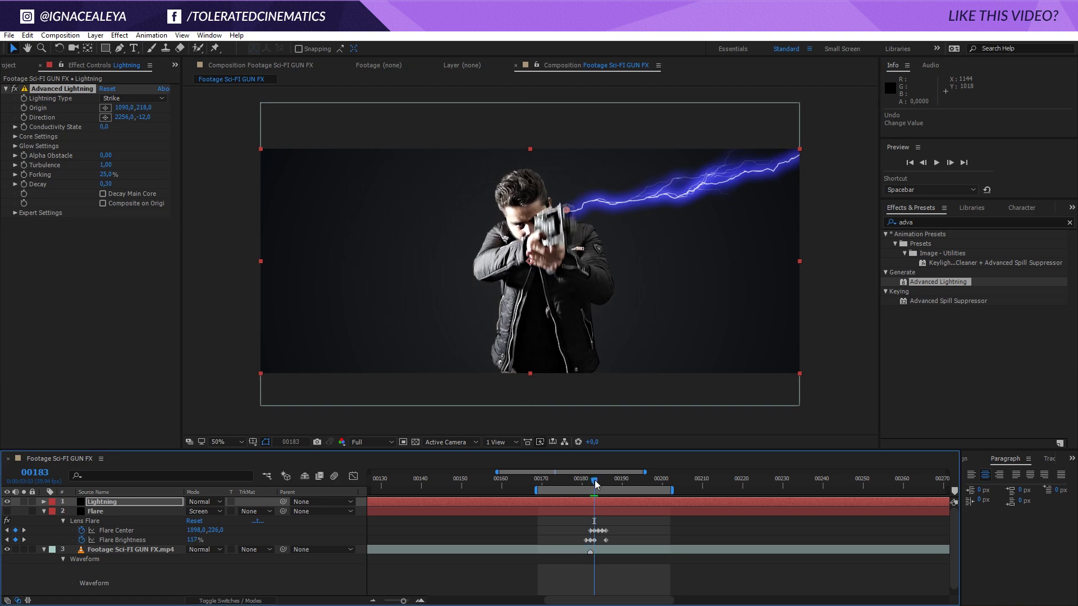
click(25, 123)
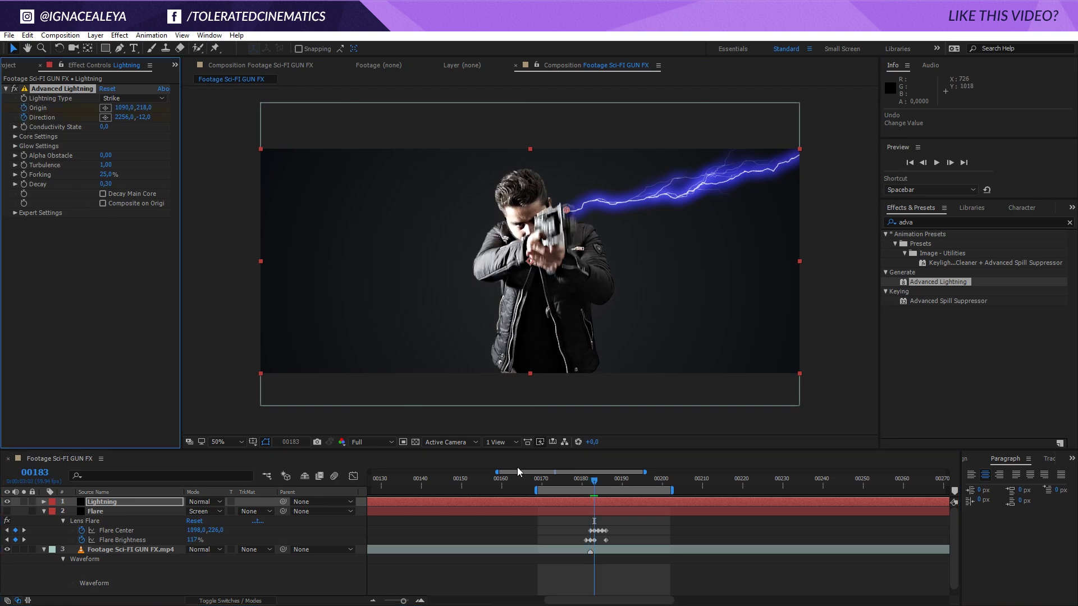
On frame 182, keyframe the lightning's Origin at 1112, 276 and its Direction at 2232, 156
click(591, 482)
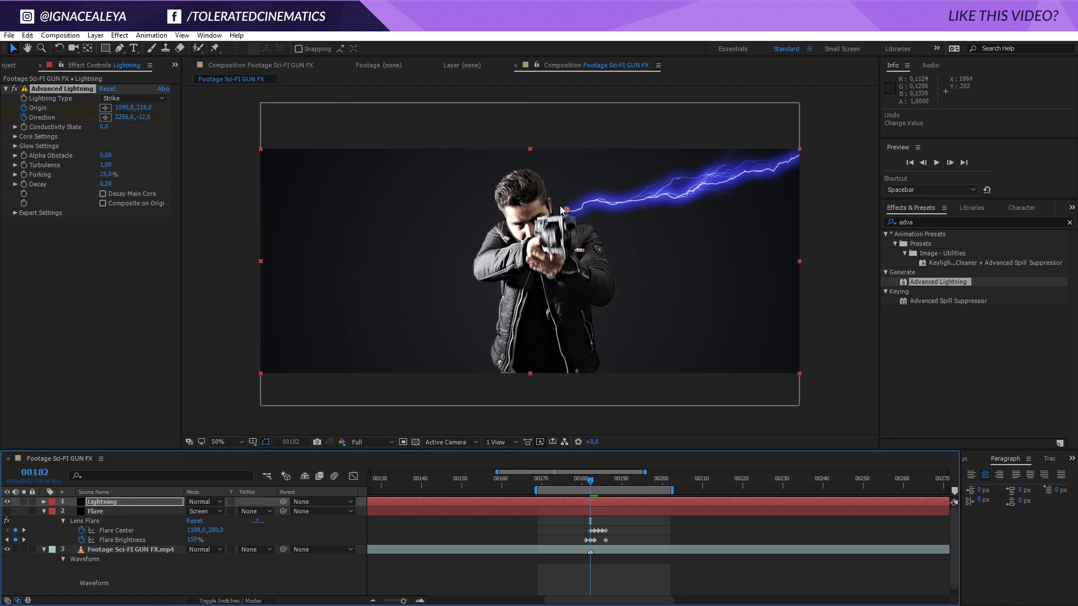
drag(568, 213, 574, 228)
key(comma)
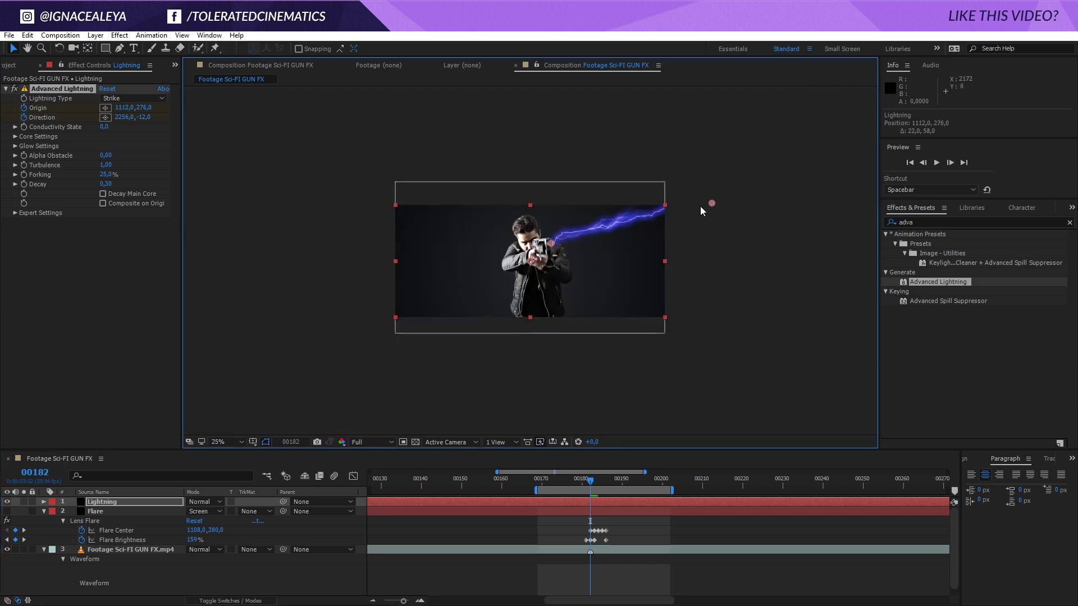
drag(712, 204, 709, 228)
key(period)
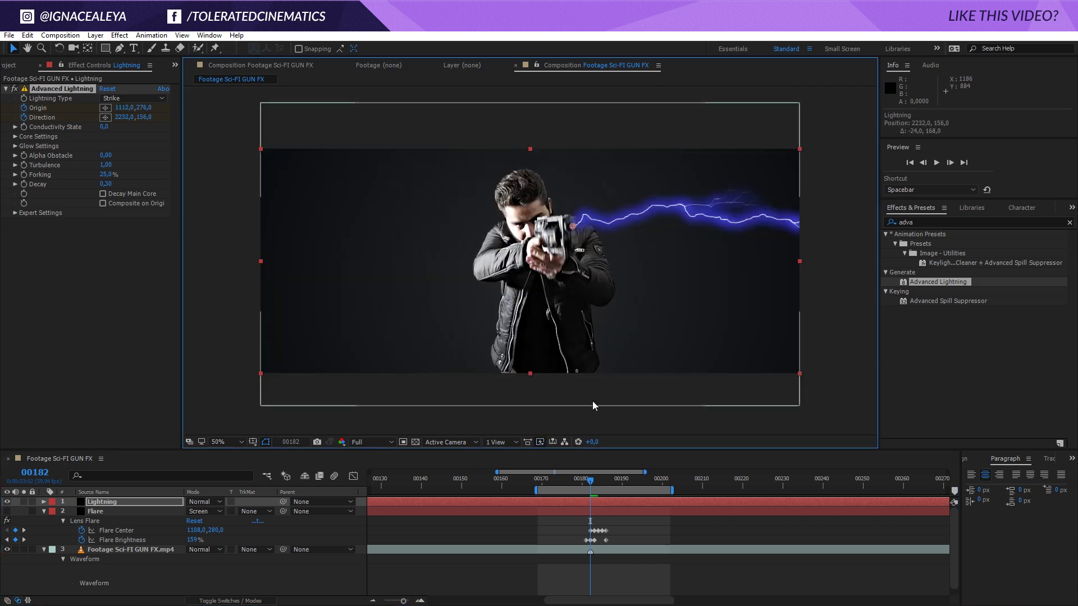
Keyframe the lightning's Origin to follow the muzzle from frame 184, ending at 1078, 46 on frame 186
drag(585, 489, 597, 489)
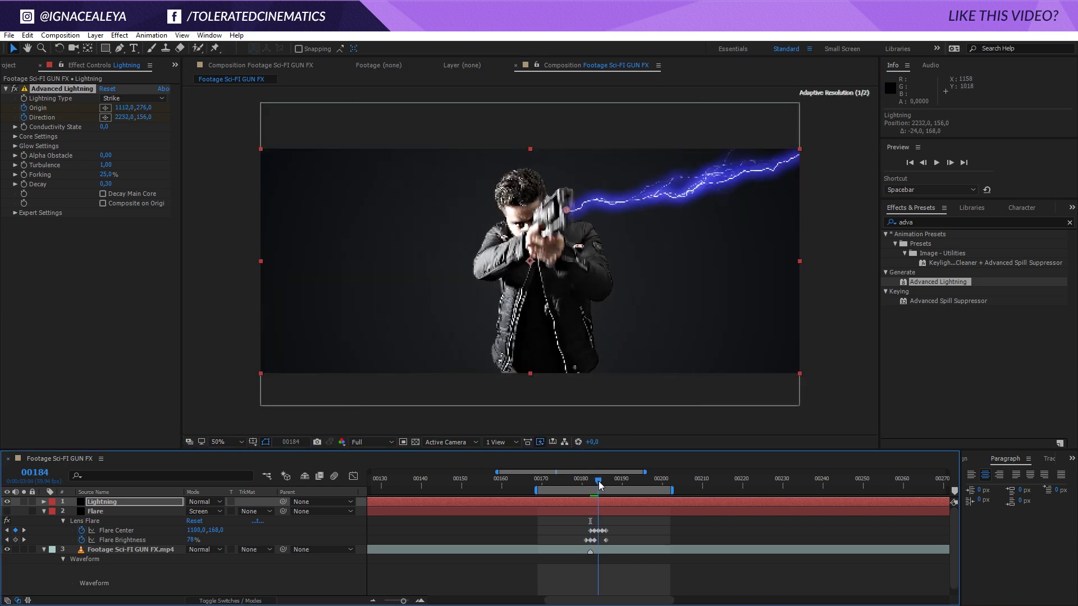
drag(567, 210, 563, 163)
click(601, 471)
key(Page_Down)
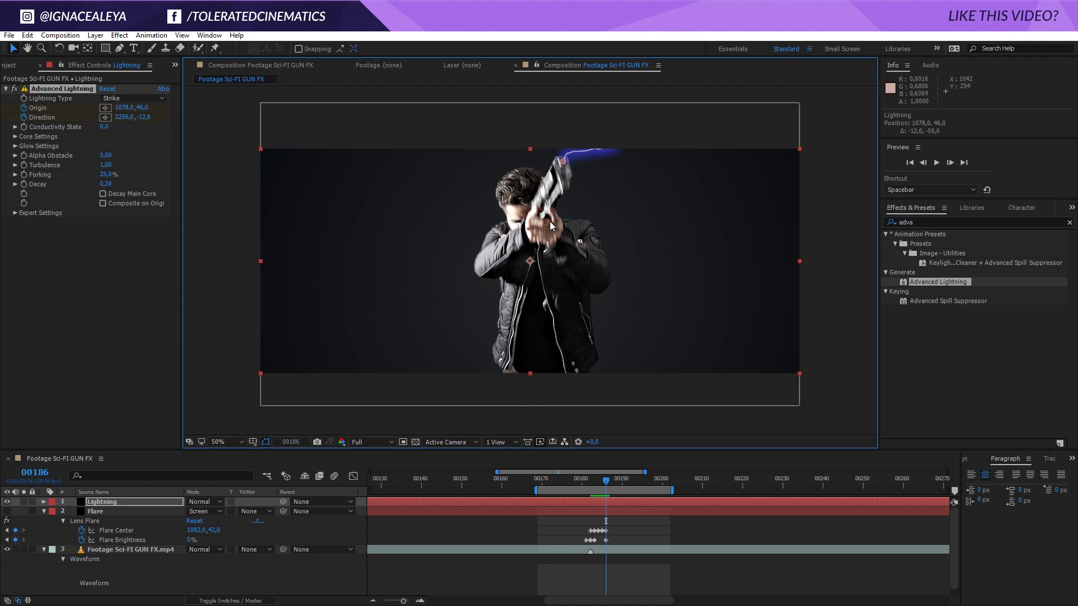
Set the lightning's Complexity to 9 in the Expert Settings
click(16, 213)
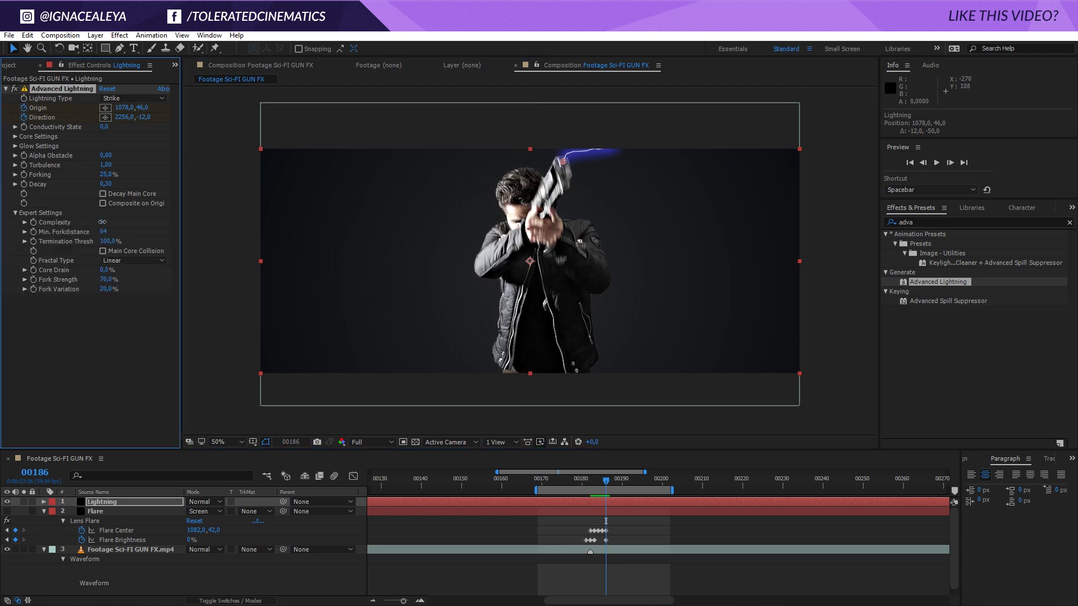
click(101, 223)
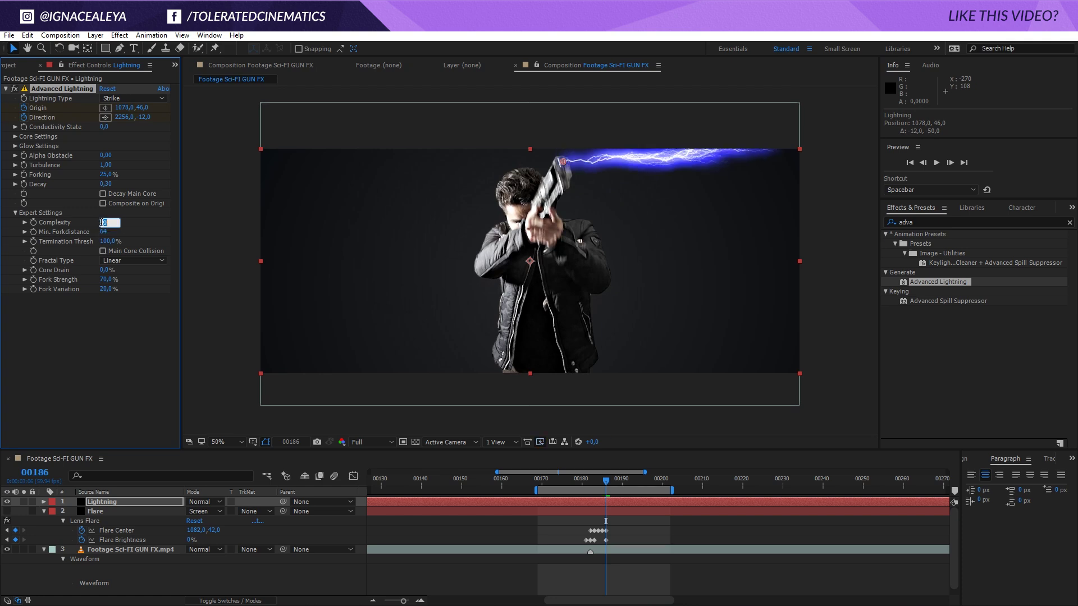
key(Return)
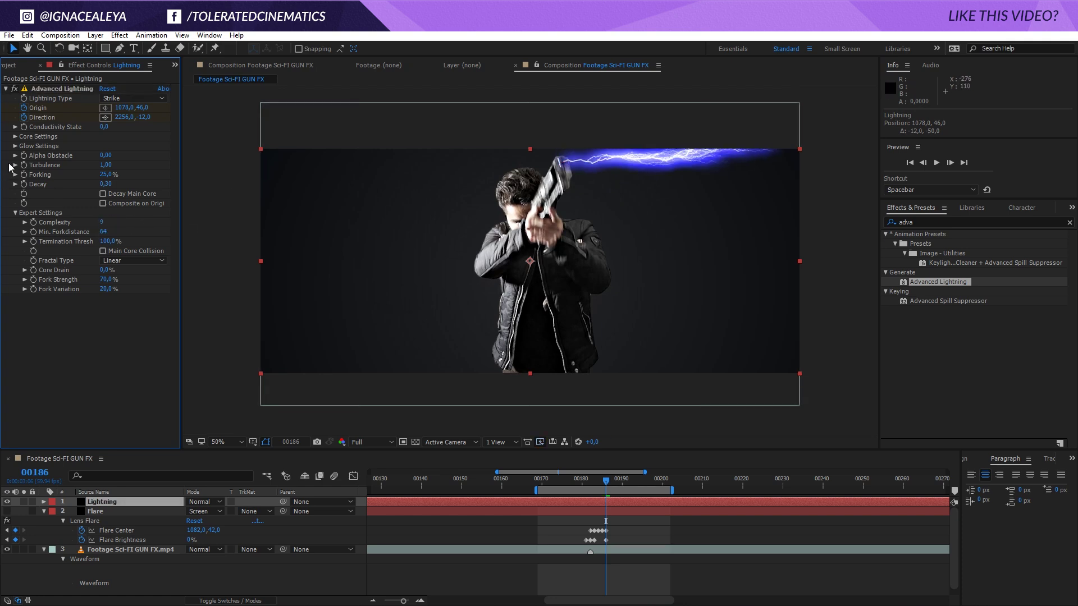
Set the lightning's Glow Opacity to 10%
click(15, 146)
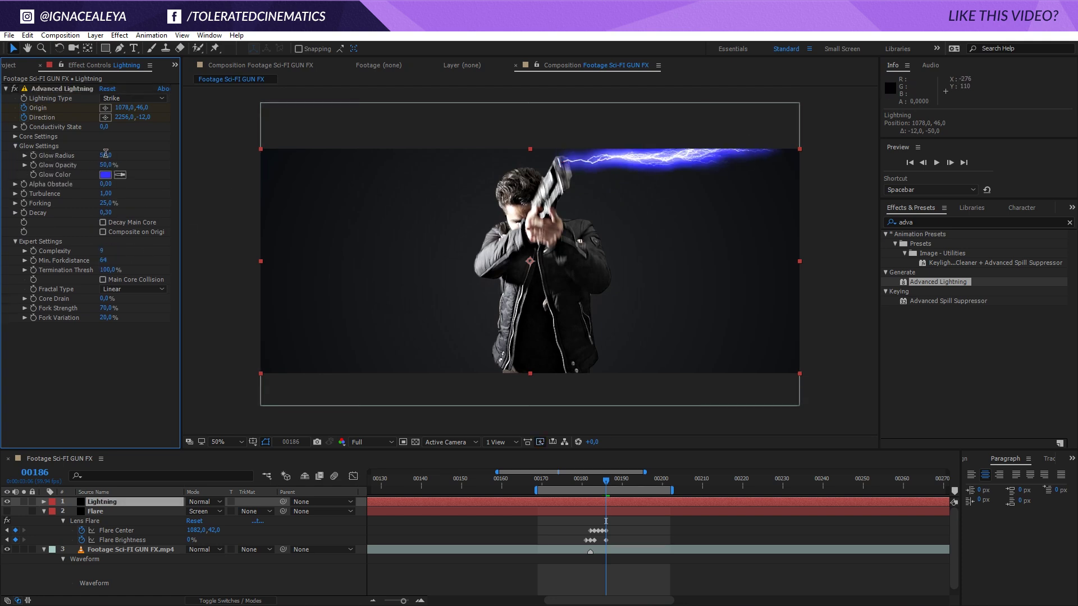
click(104, 165)
key(Return)
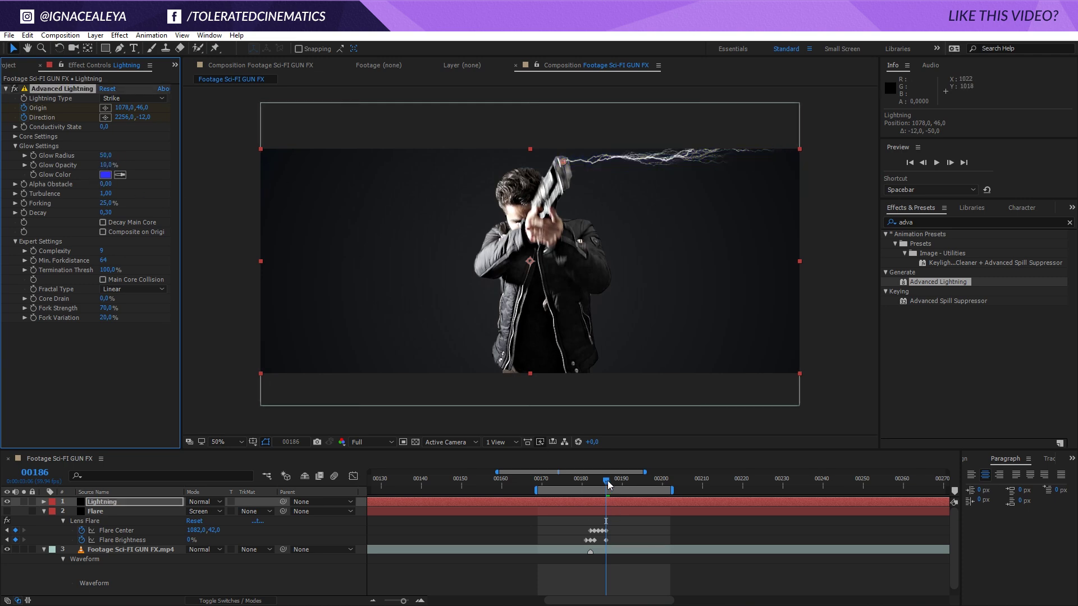
Increase the lightning's Core Radius to 12.9, checking the bolt on frame 181
click(15, 136)
mouse_move(105, 146)
mouse_down()
mouse_move(141, 147)
mouse_move(125, 146)
mouse_up()
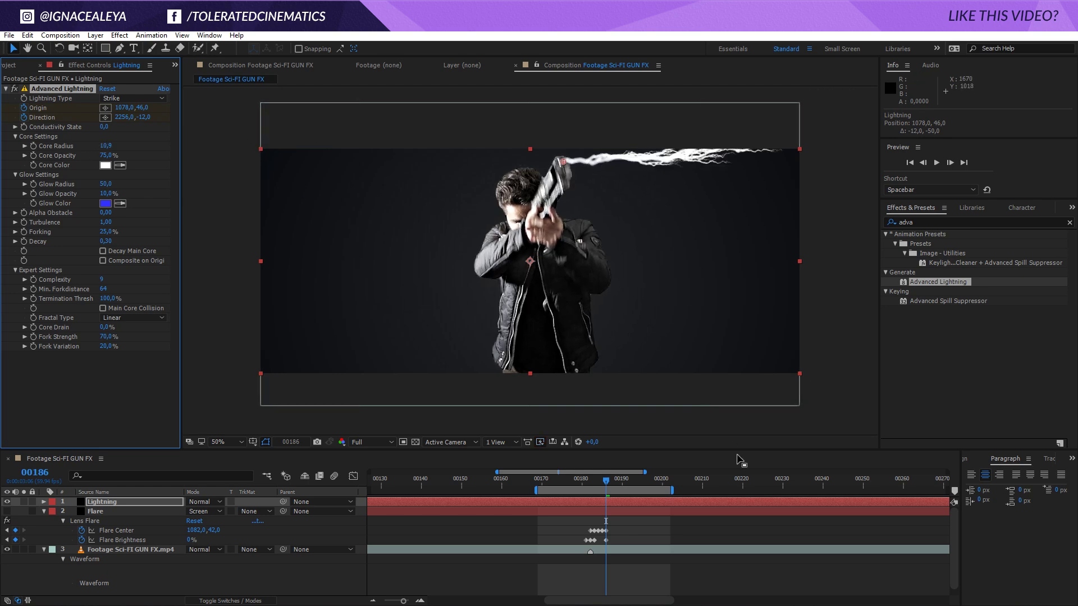
click(598, 481)
drag(598, 481, 586, 481)
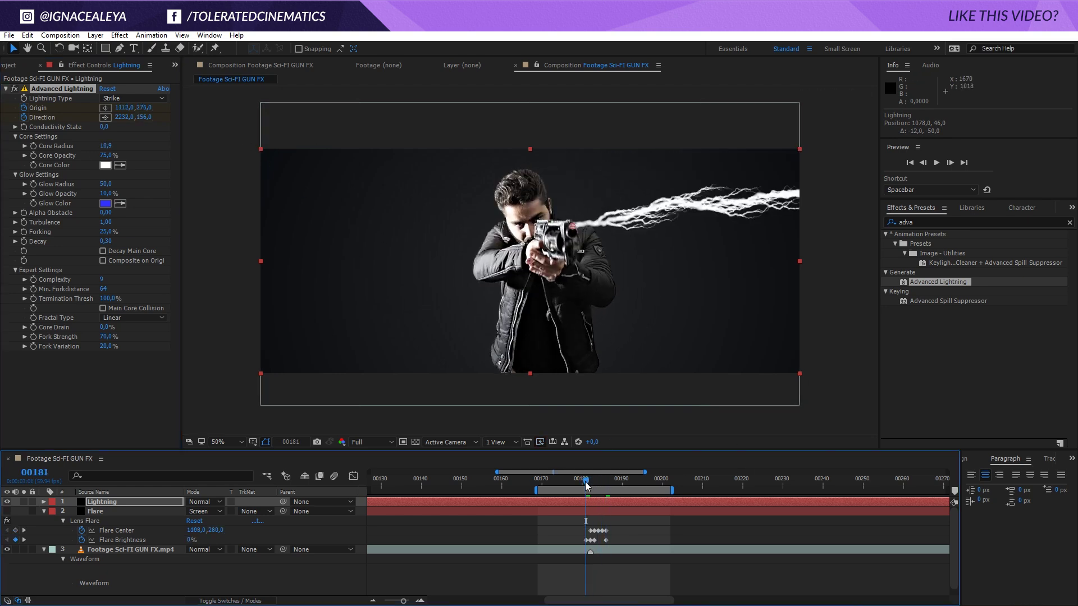
drag(102, 279, 98, 281)
drag(104, 145, 119, 147)
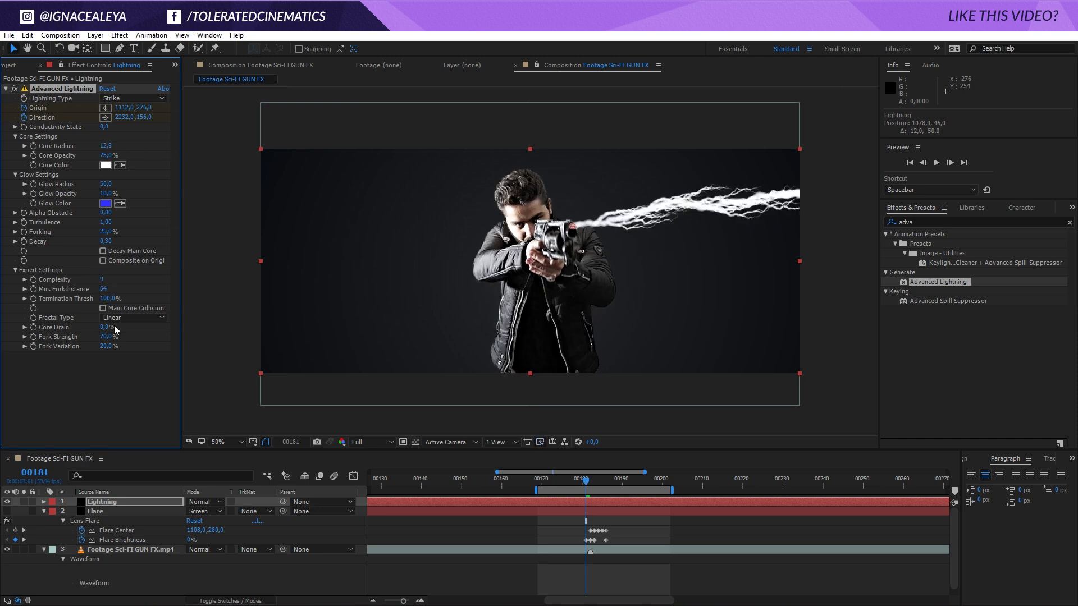
Refine the lightning with Decay 0.29, Complexity 7, Fork Strength 67% and Fork Variation 31%
drag(106, 327, 149, 338)
mouse_move(67, 347)
mouse_down()
mouse_move(183, 347)
mouse_move(62, 347)
mouse_up()
drag(106, 242, 108, 279)
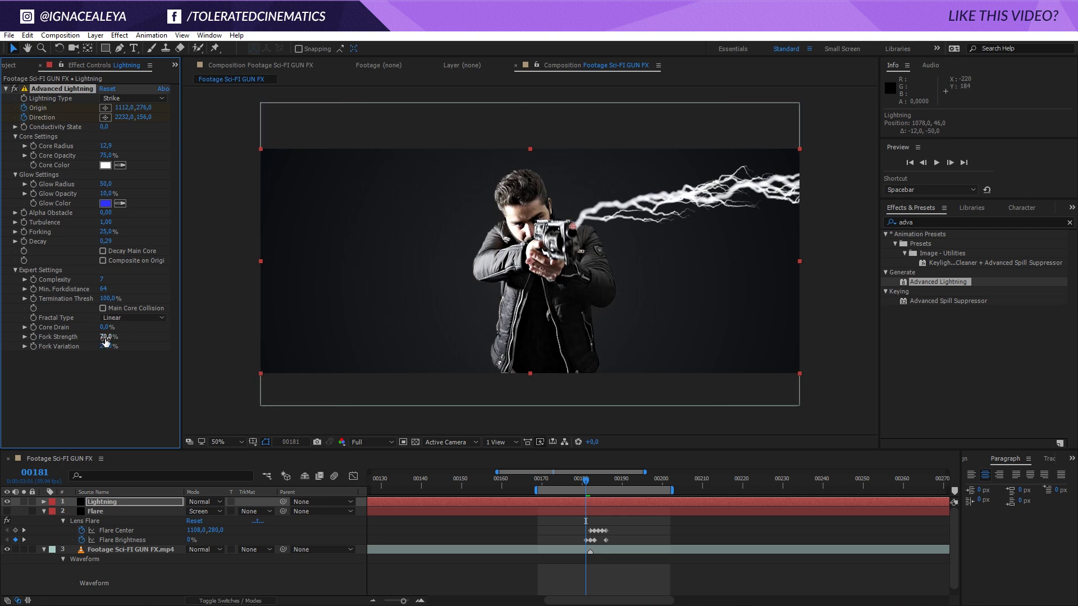
drag(105, 337, 138, 351)
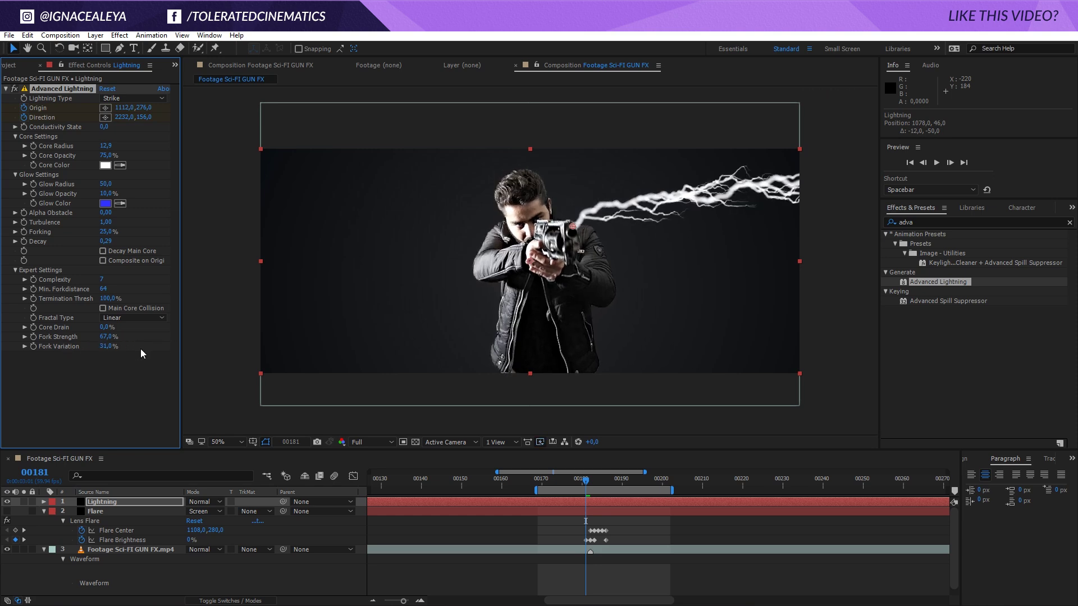
key(ctrl+z)
Keyframe the lightning's Core Drain from 0% on frame 185 to 100% on frame 186
key(u)
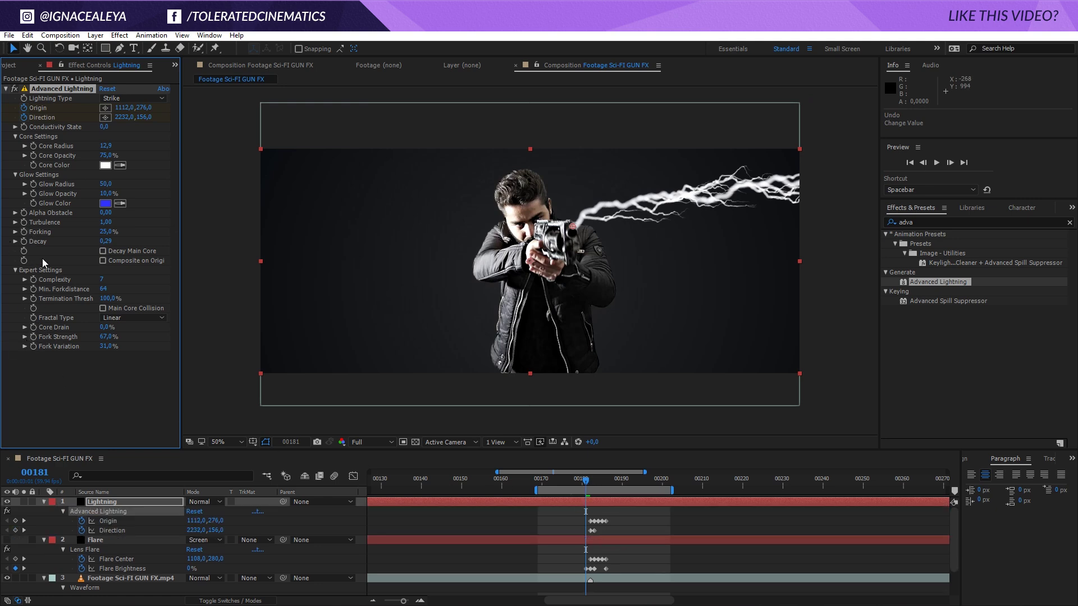
key(u)
key(u)
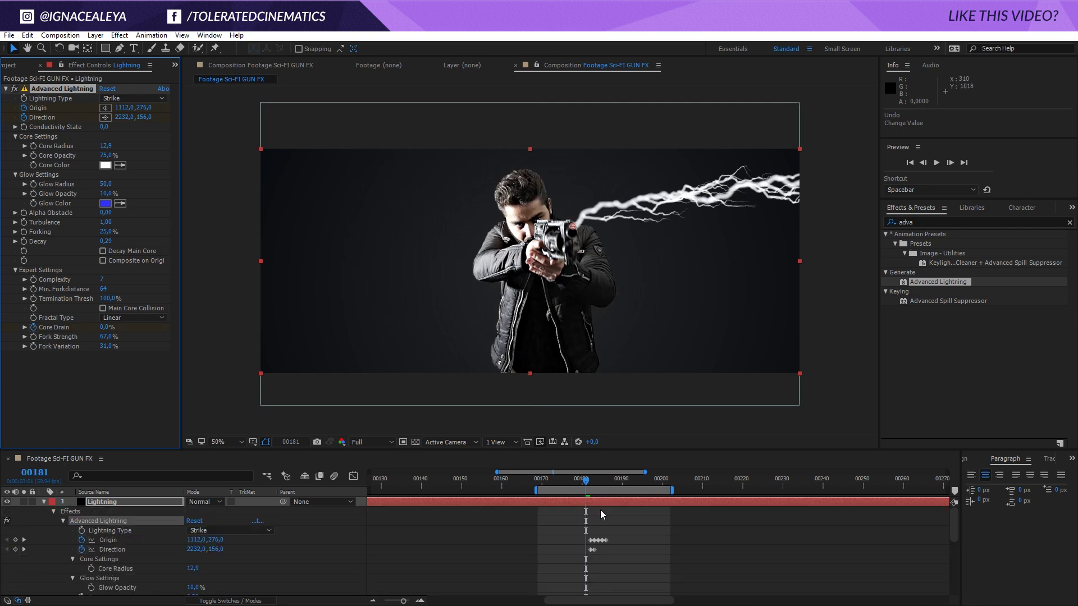
scroll(596, 571, down, 3)
drag(583, 490, 602, 489)
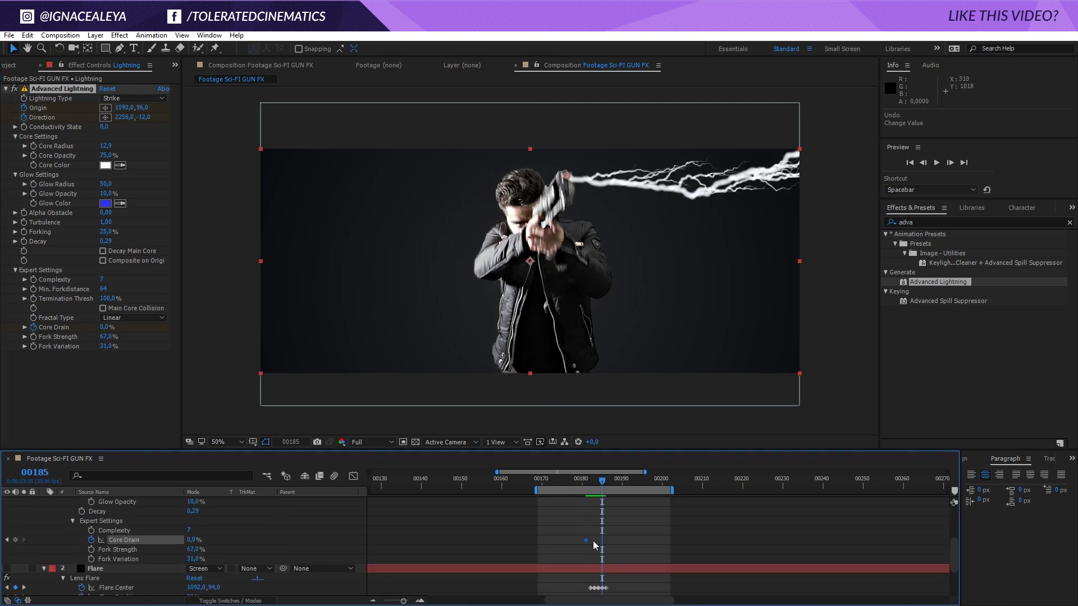
drag(585, 540, 603, 548)
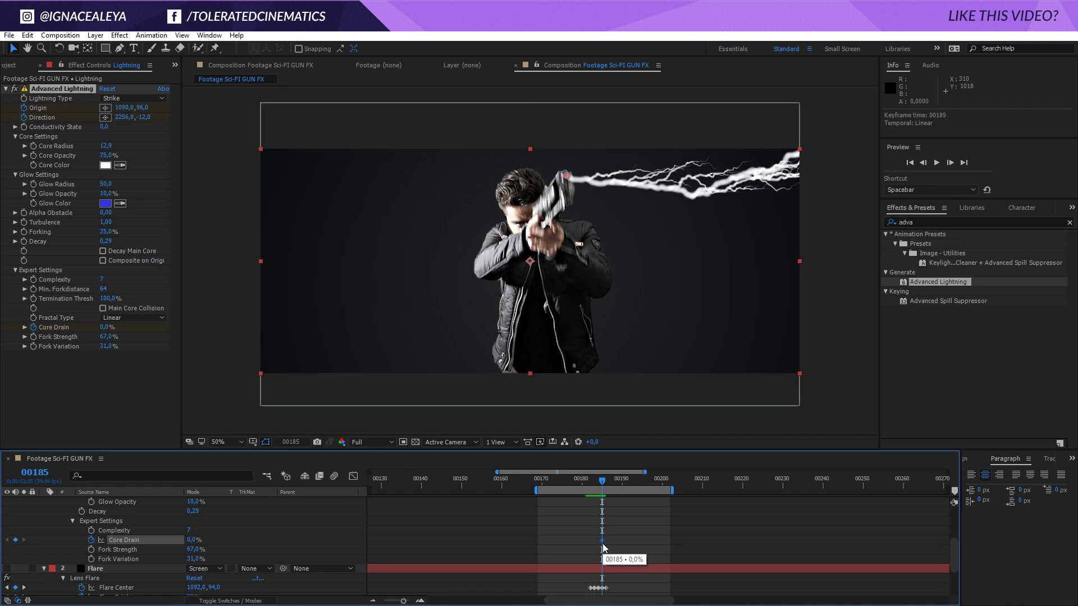
key(Page_Down)
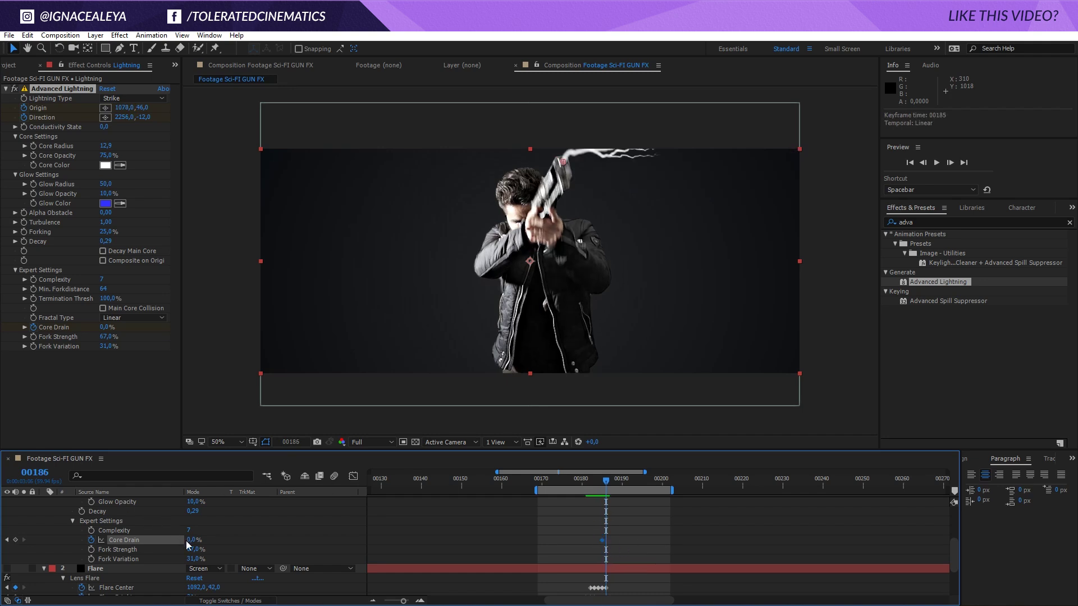
drag(191, 541, 492, 533)
drag(604, 541, 604, 550)
Move the starting Core Drain keyframe earlier, checking the bolt's fade frame by frame up to frame 186
key(Page_Up)
key(Page_Up)
key(Page_Down)
key(Page_Up)
drag(599, 540, 596, 544)
key(Page_Up)
key(Page_Down)
key(Page_Down)
key(Page_Up)
key(Page_Down)
key(Page_Down)
Split the Lightning layer at frame 186 and delete the part after it
scroll(615, 534, up, 3)
click(614, 502)
key(ctrl+shift+d)
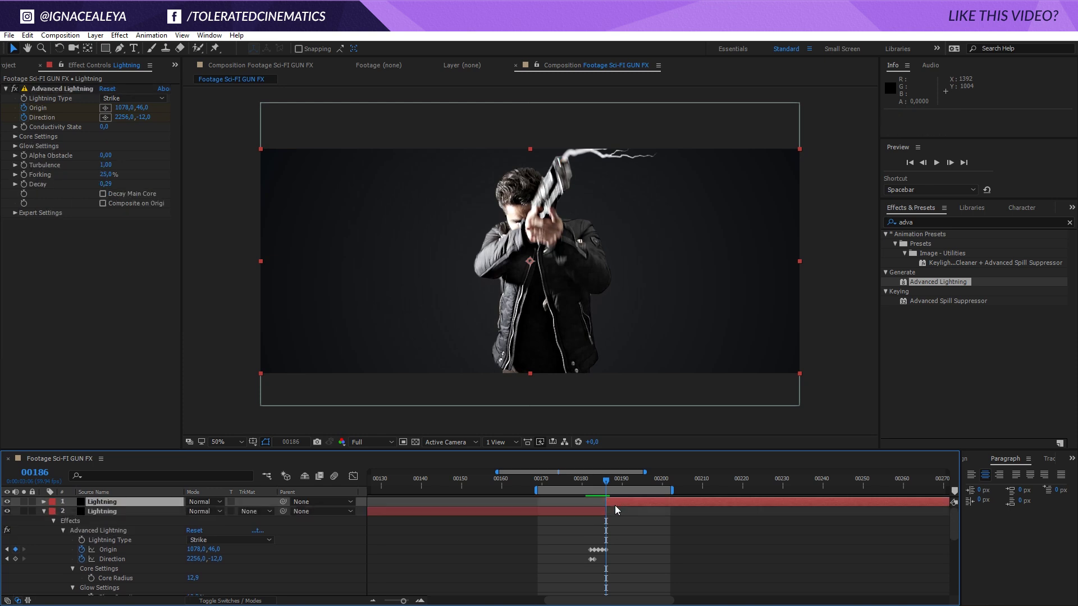
key(ctrl+z)
key(ctrl+shift+d)
key(Delete)
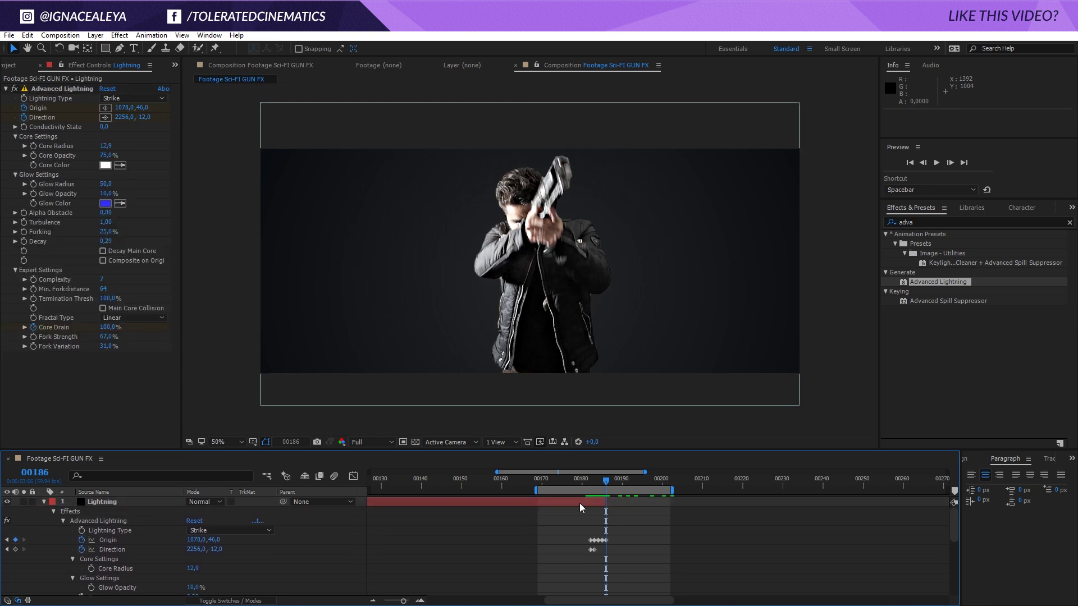
Split the Lightning layer at frame 182 and delete the part before it
click(579, 503)
click(589, 486)
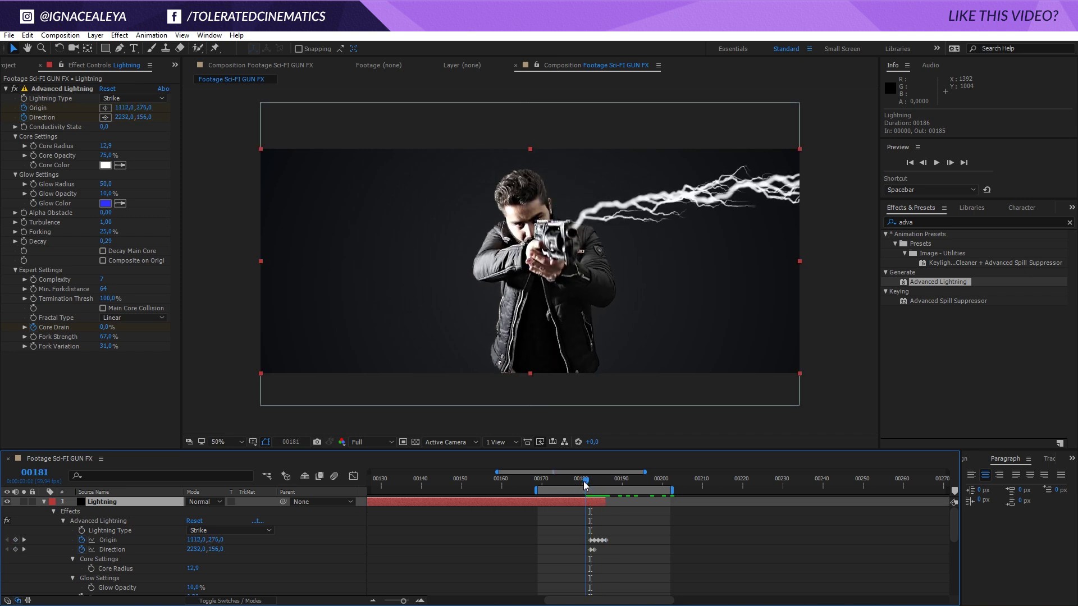
key(ctrl+z)
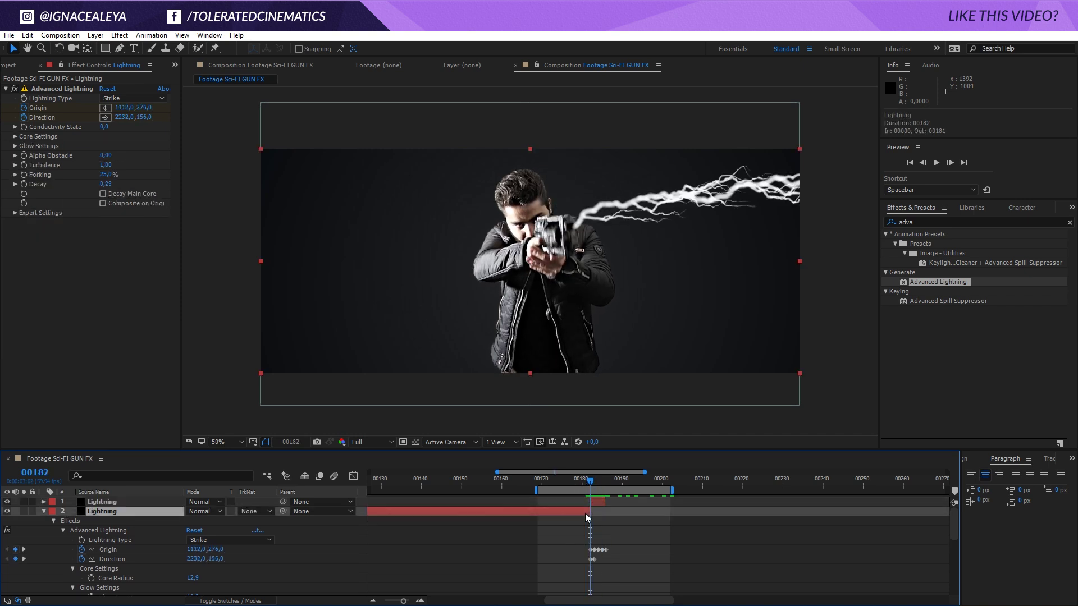
key(space)
key(space)
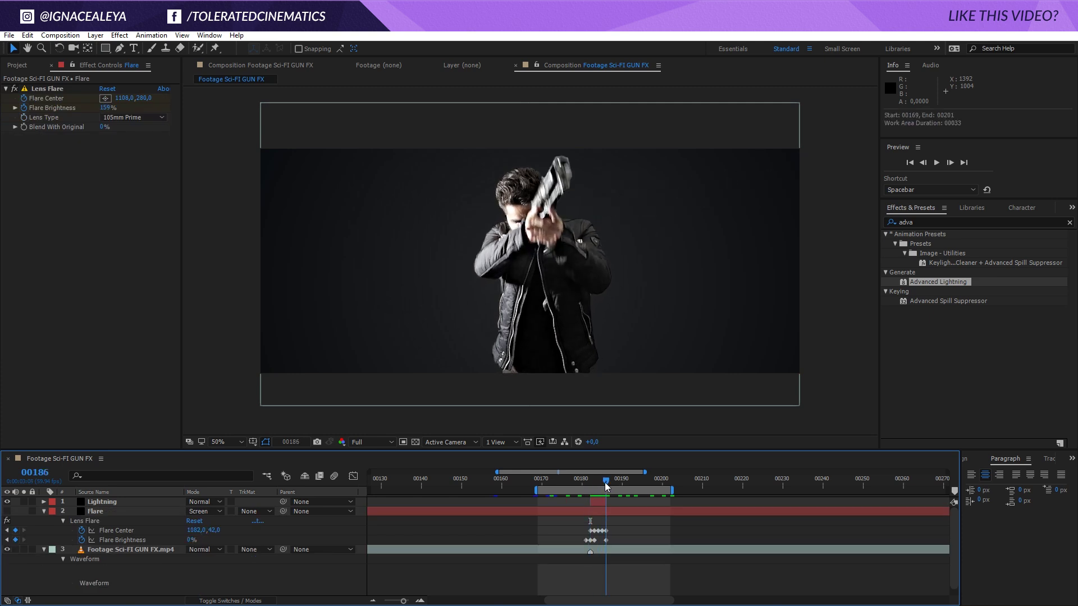
Make the Flare layer visible and preview the shot, stopping on frame 183
drag(592, 490, 606, 490)
click(8, 511)
key(space)
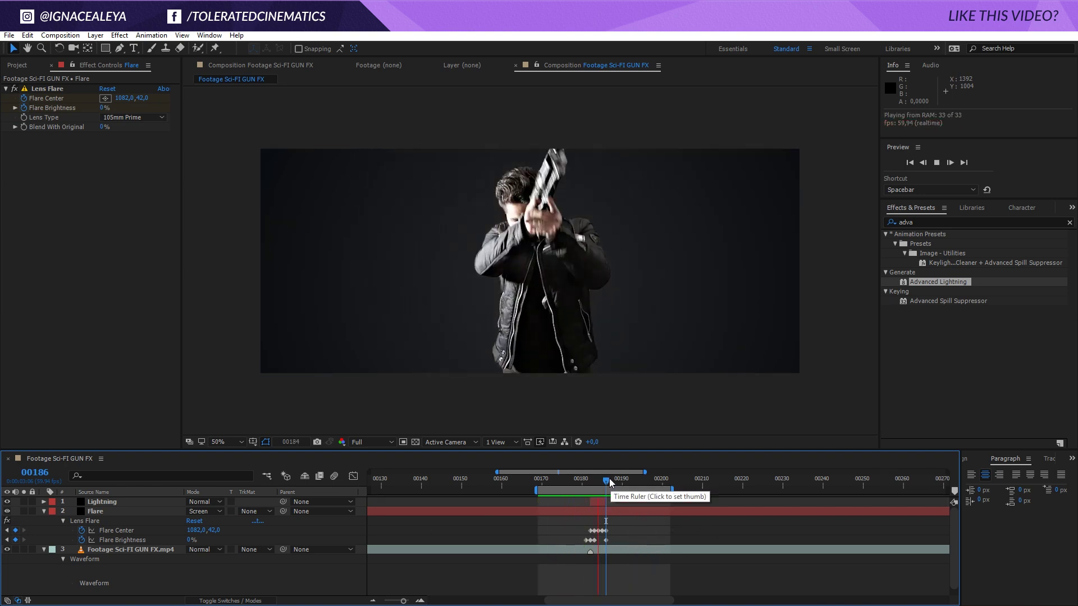
drag(601, 481, 594, 481)
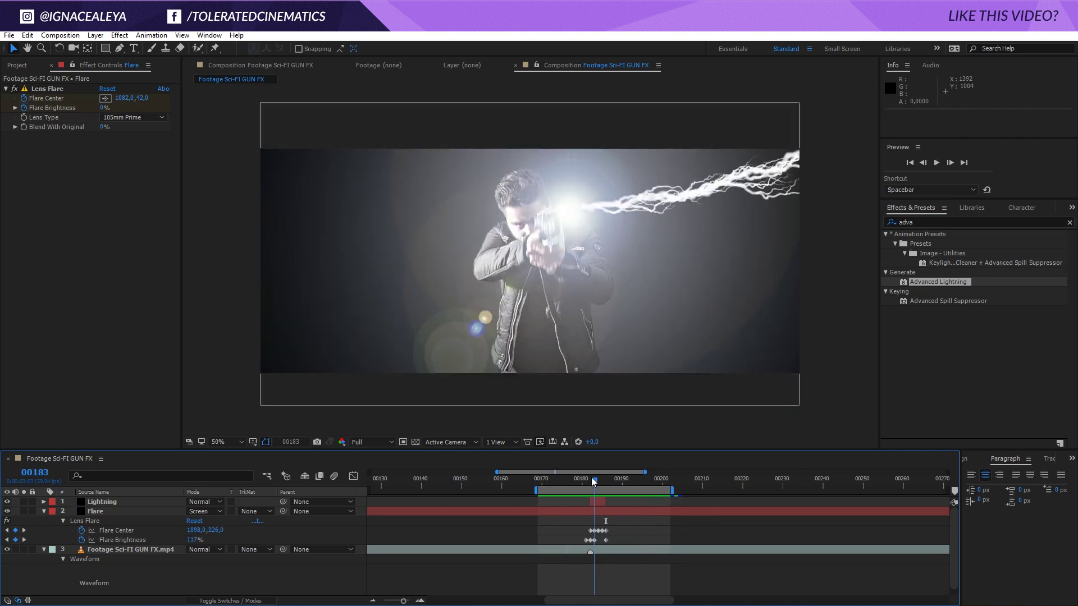
Apply a Curves effect to the Flare layer and raise its Blue channel curve
click(598, 516)
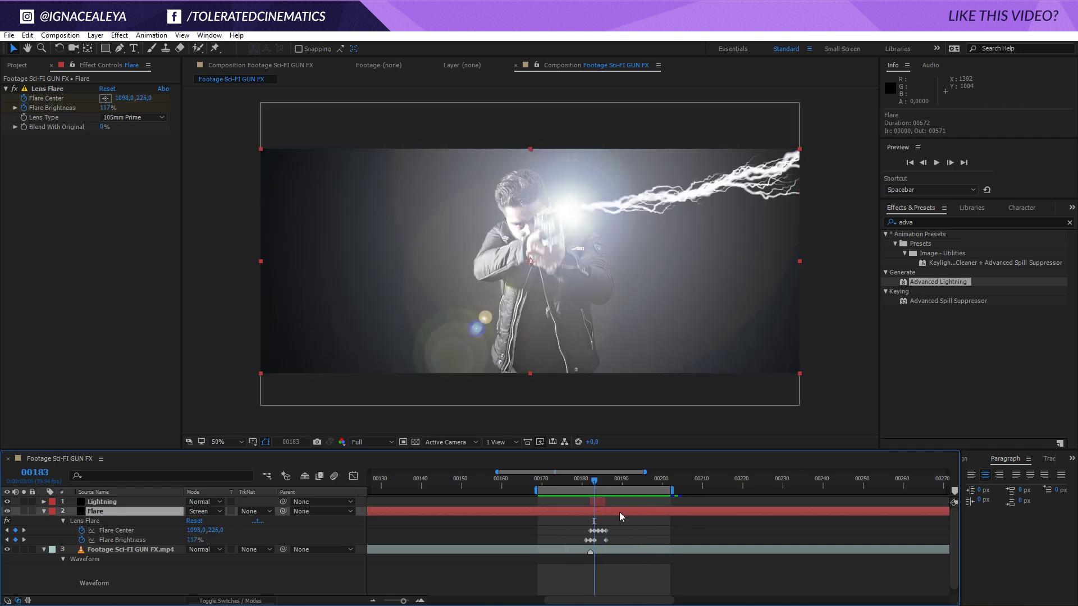
click(119, 35)
mouse_move(84, 151)
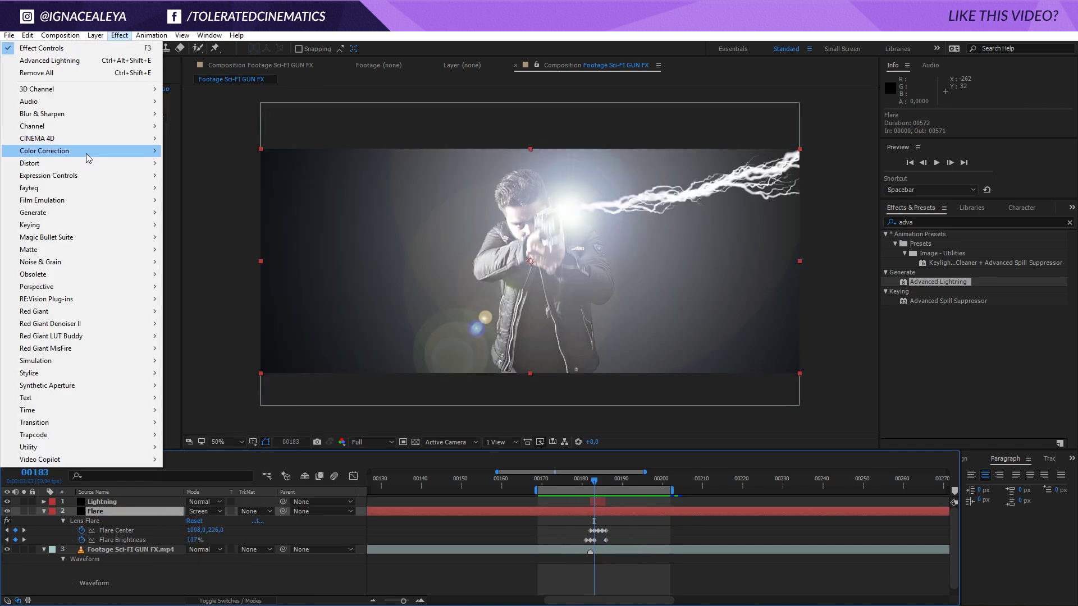
click(190, 373)
click(132, 146)
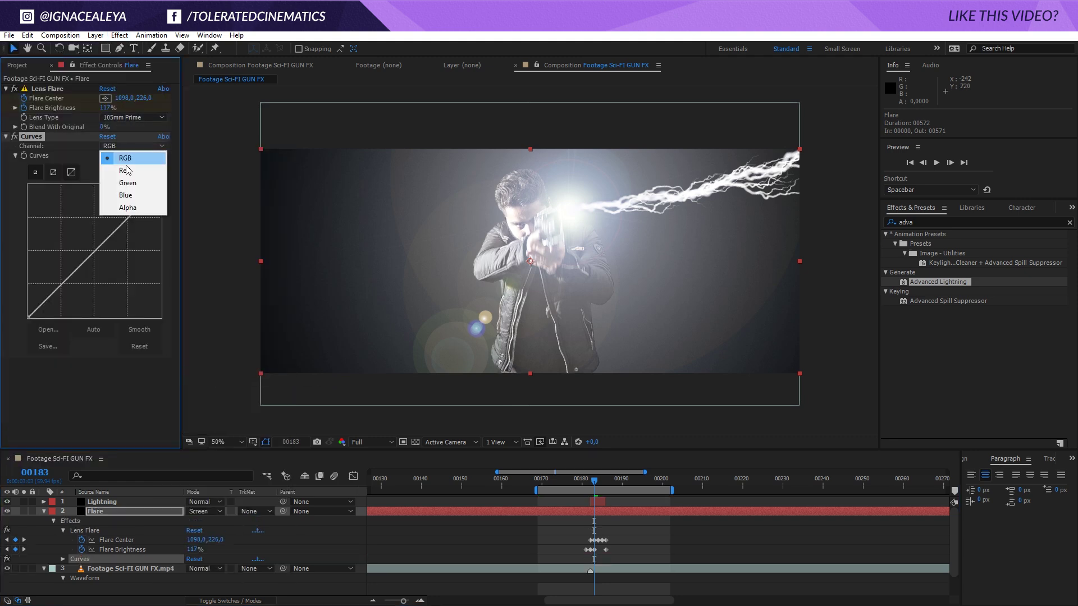
click(107, 198)
drag(94, 251, 77, 231)
Lower the flare's Red curve slightly and shape its Green curve into a gentle S
click(132, 145)
click(121, 171)
drag(99, 251, 104, 267)
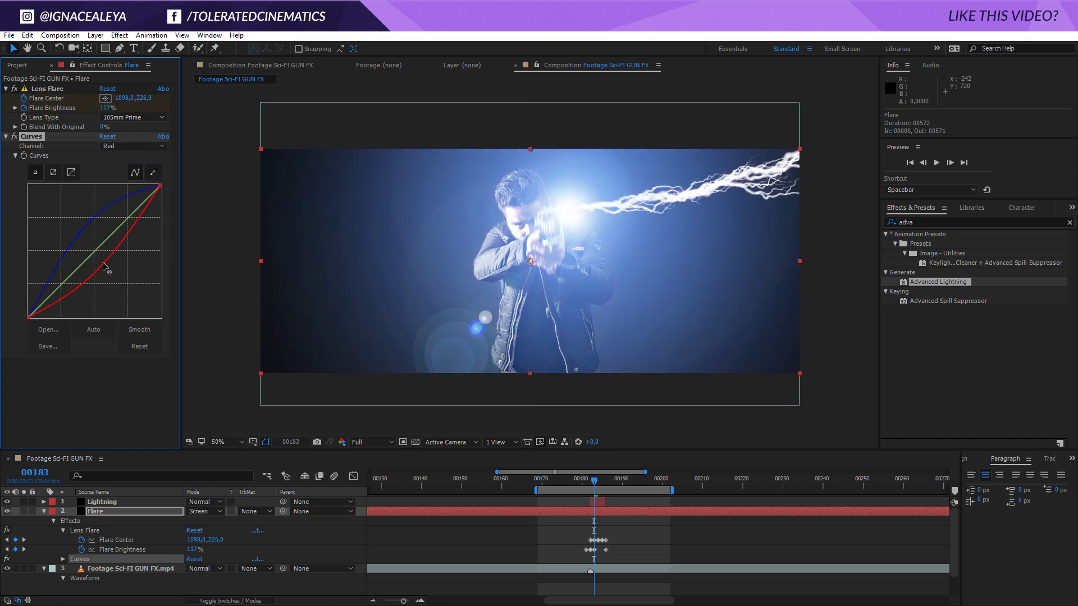
click(143, 146)
click(125, 183)
drag(124, 222, 118, 214)
drag(67, 281, 62, 292)
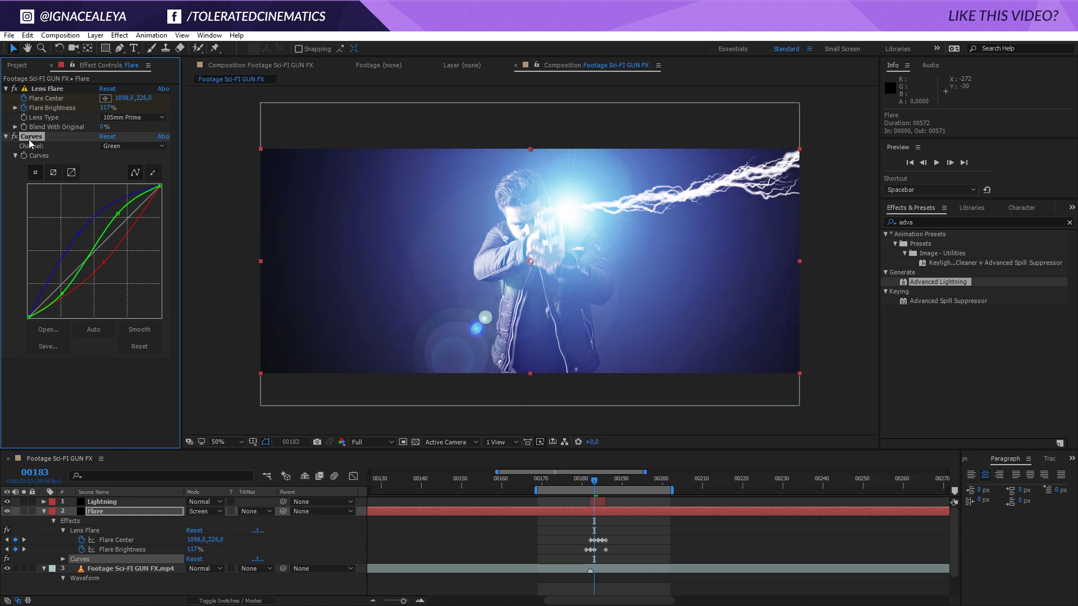
Find the Perfect Glow preset and apply it to the Lightning layer
click(115, 501)
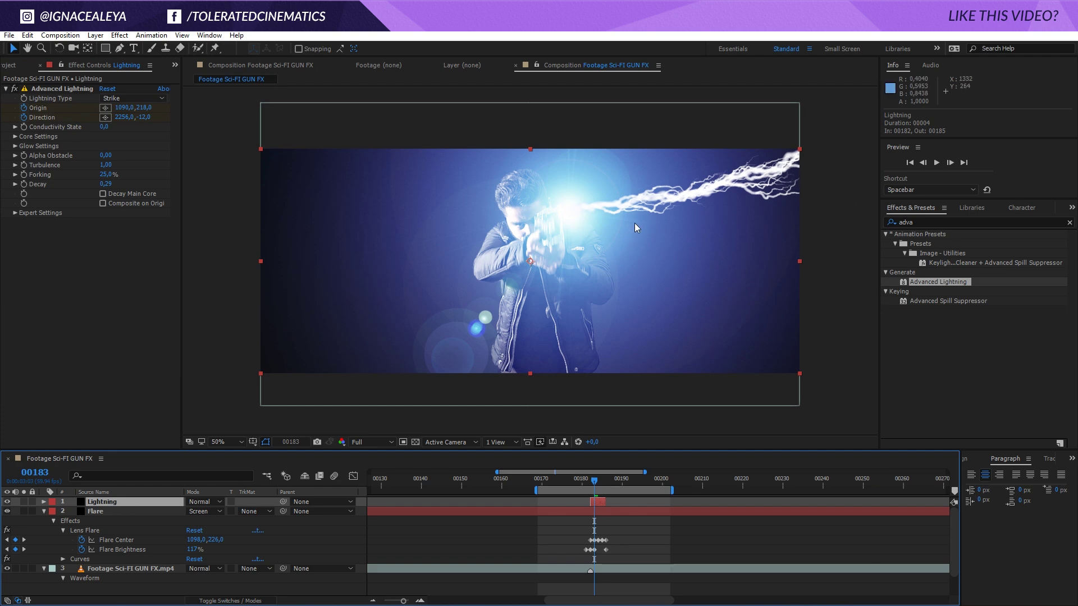
click(928, 221)
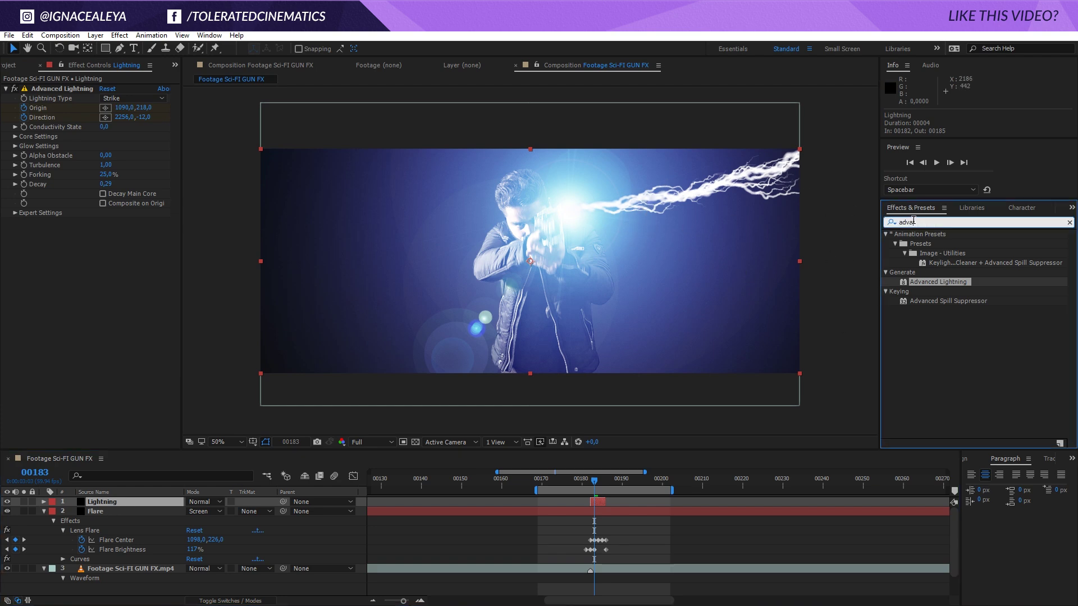
key(BackSpace)
key(BackSpace)
key(BackSpace)
key(BackSpace)
text(perfect)
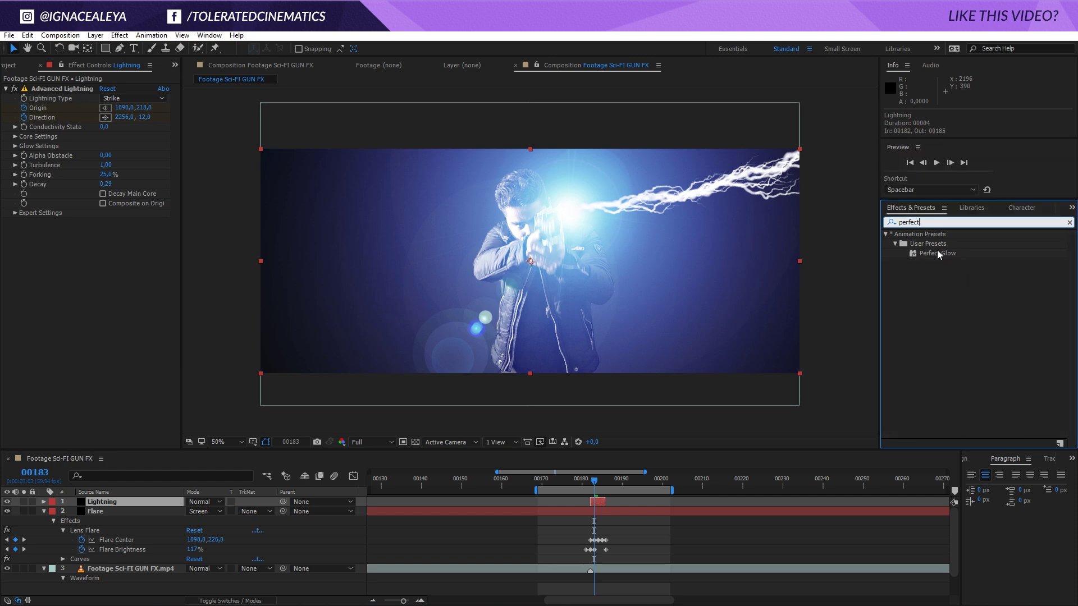
drag(936, 253, 600, 507)
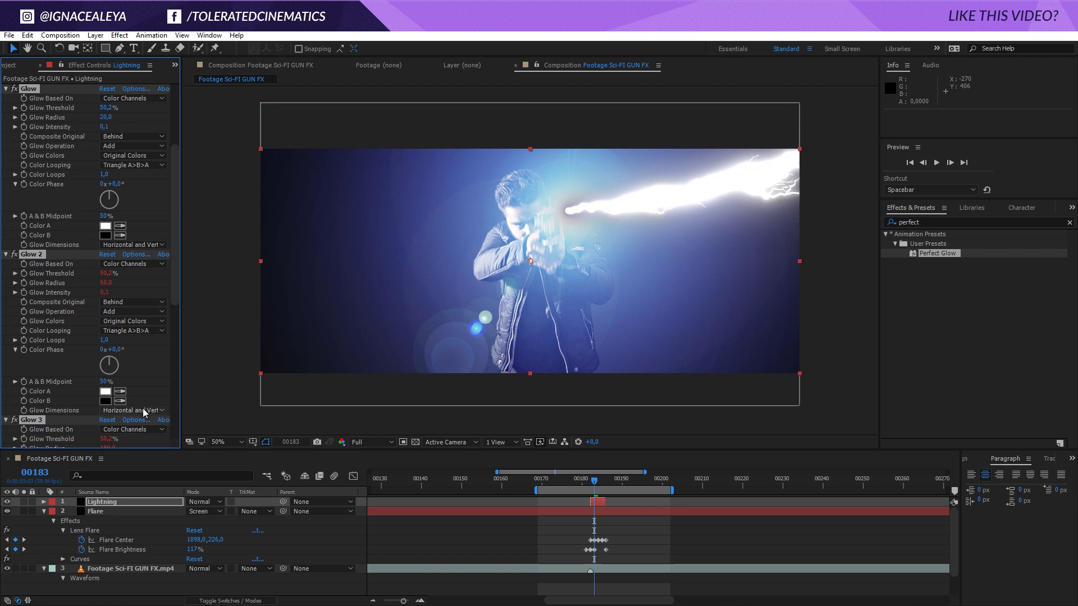
scroll(112, 337, up, 4)
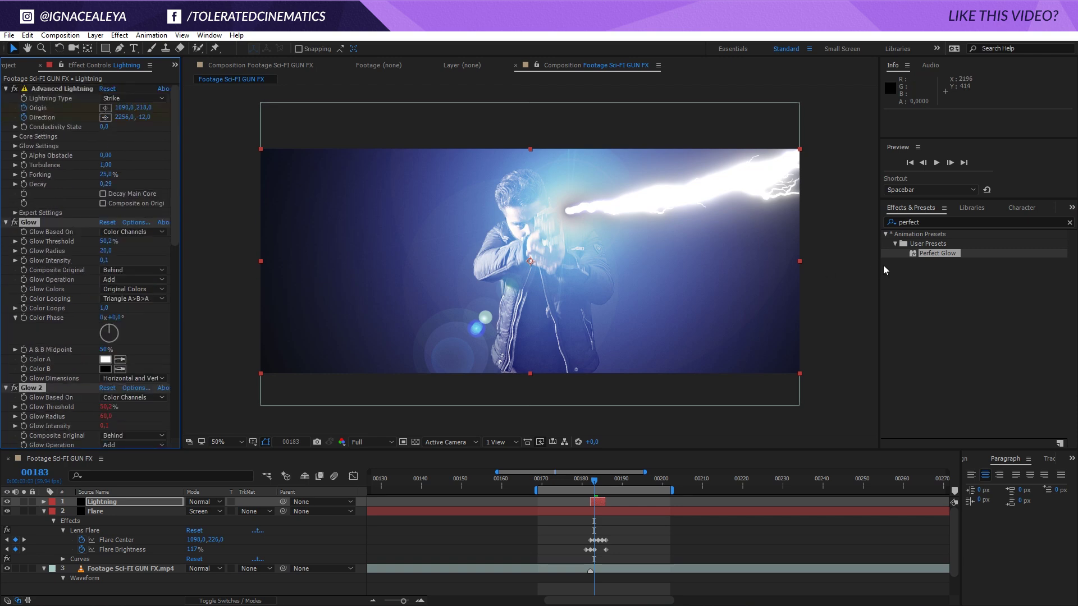
Add a Solid Composite effect with black colour between Advanced Lightning and the first Glow on the Lightning layer
click(928, 221)
text(soli)
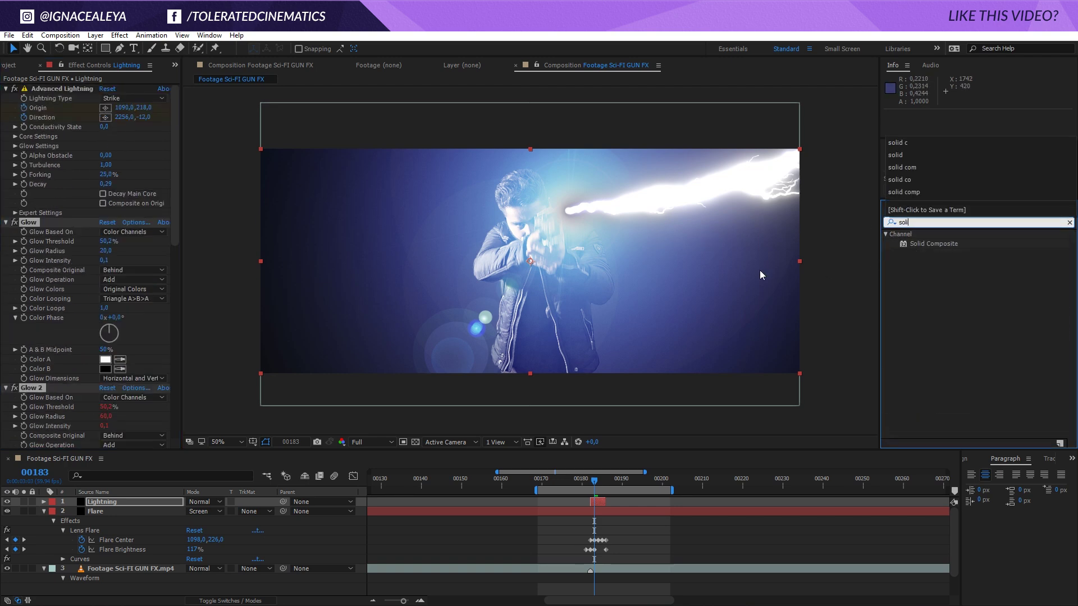
drag(922, 243, 41, 214)
click(105, 108)
click(644, 487)
click(888, 349)
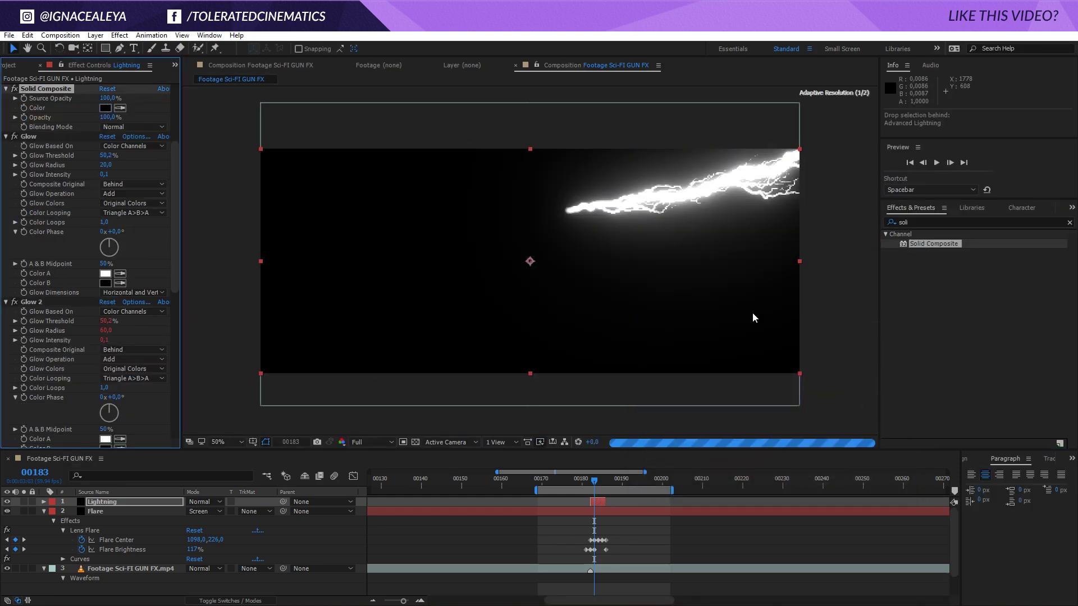
scroll(174, 176, up, 4)
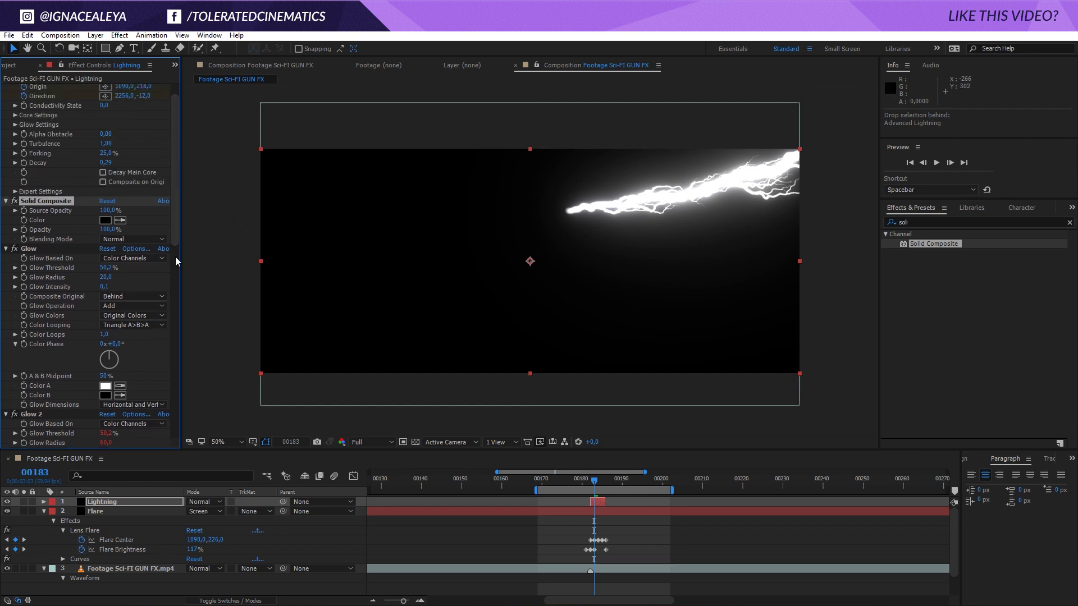
scroll(17, 105, up, 1)
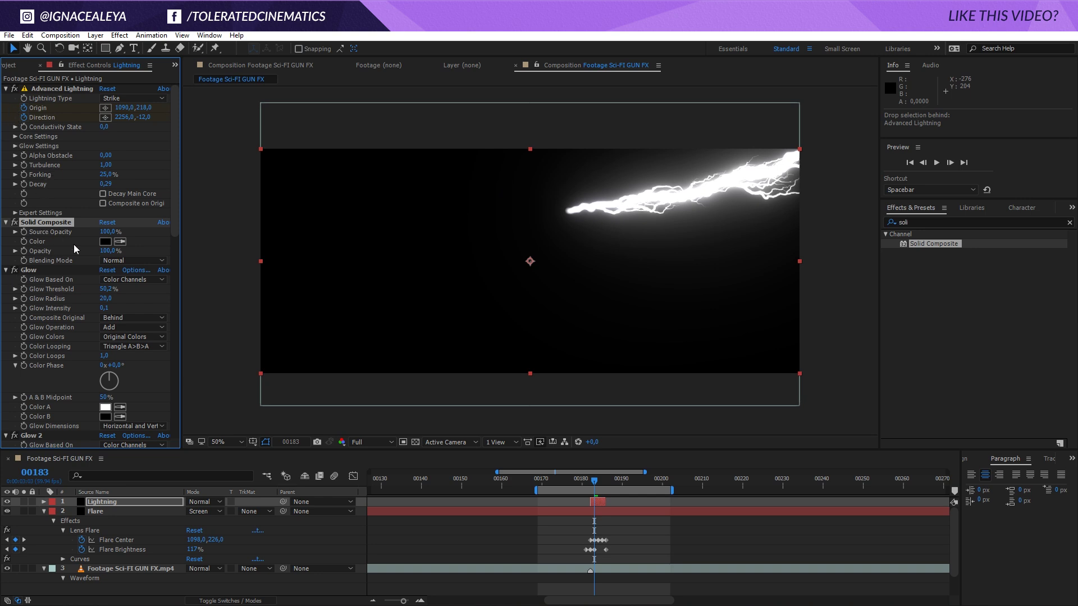
Compare the lightning with Solid Composite off and on, and set the Lightning layer's blending mode to Screen
click(27, 271)
click(14, 222)
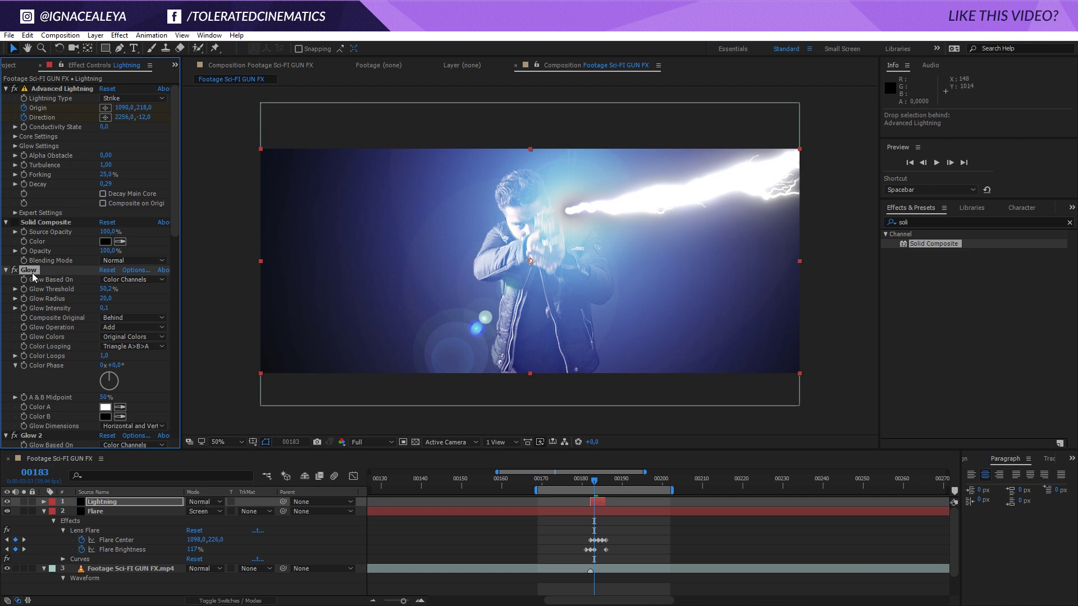
click(15, 223)
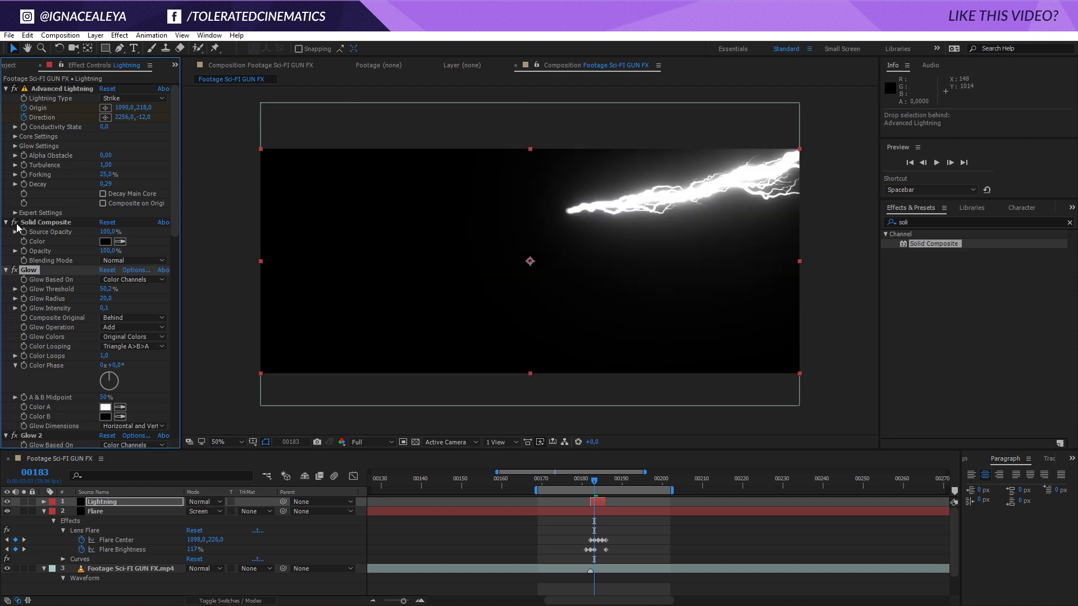
click(204, 504)
click(244, 257)
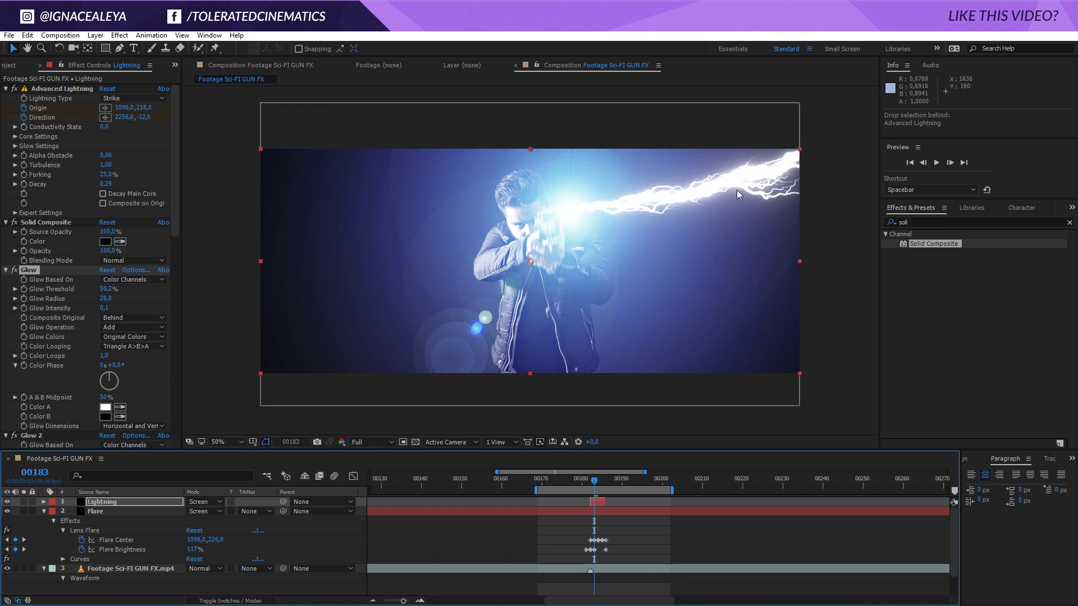
On frame 184, set the first Glow's Threshold to 24.7% and lower its Glow Intensity to 0.0
click(598, 482)
drag(598, 486, 599, 486)
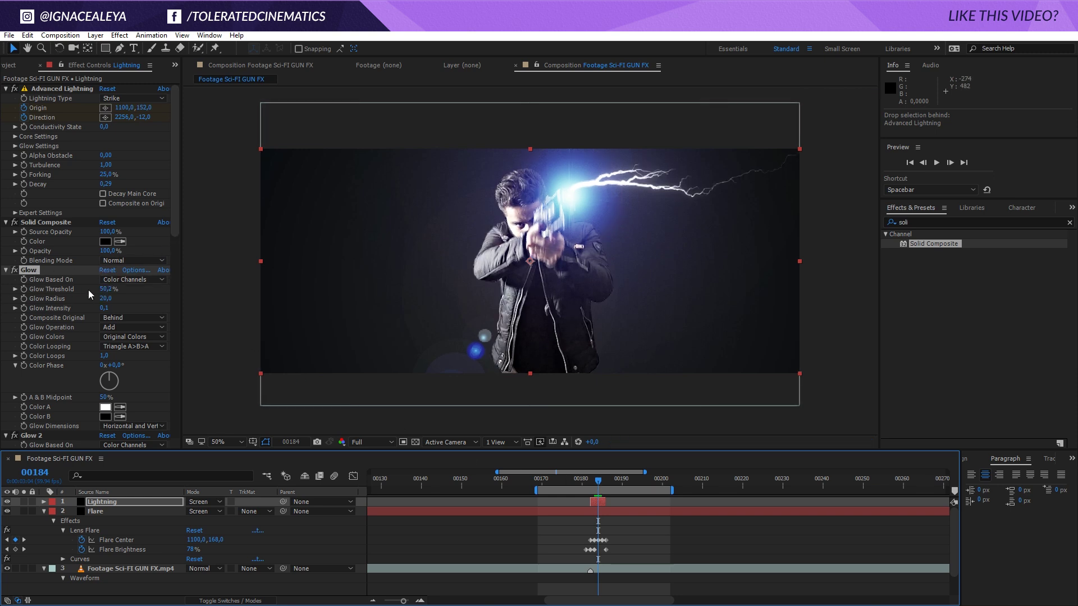
drag(105, 288, 71, 293)
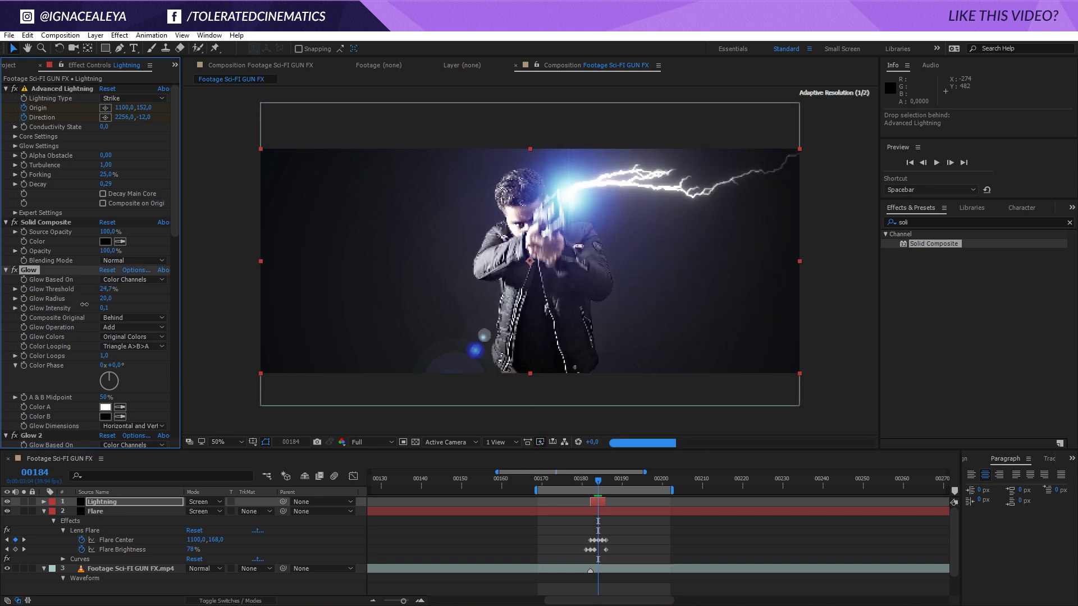
click(112, 309)
text(0,12)
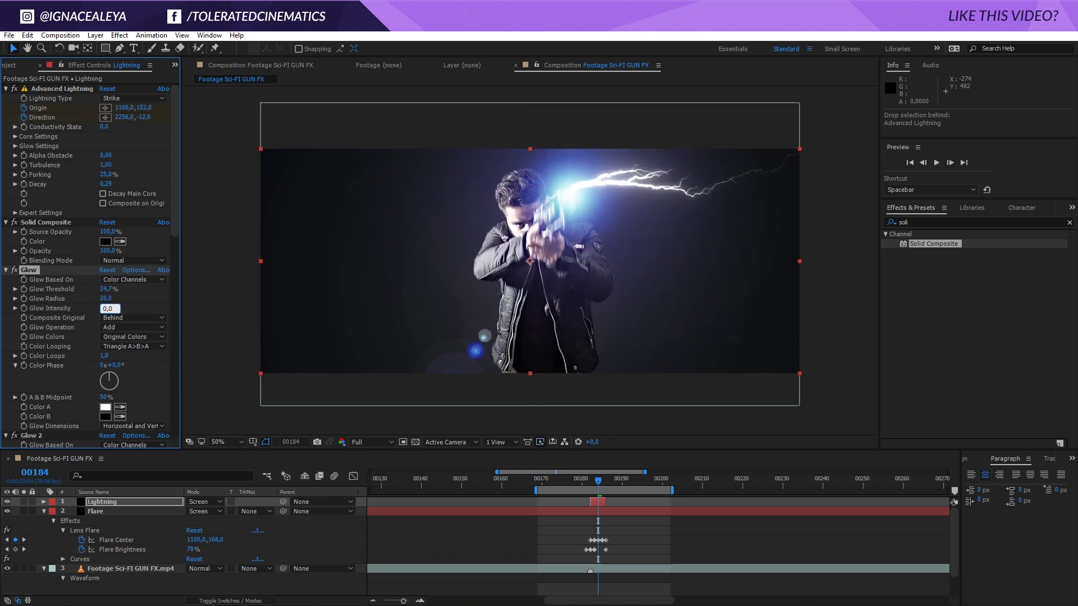
click(156, 300)
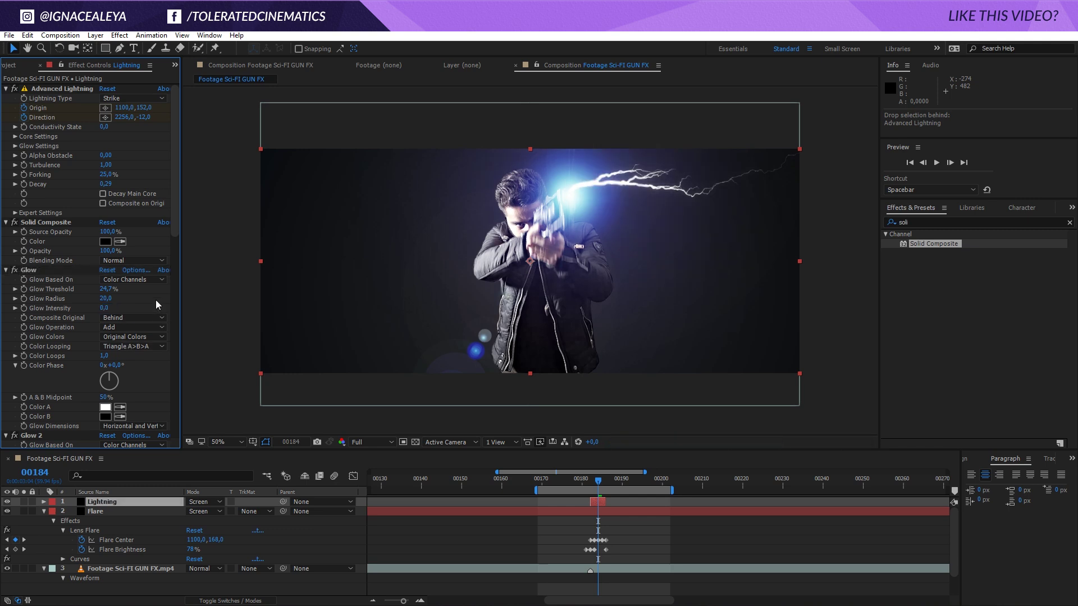
On the Lightning layer, set the first Glow's Threshold to 17.6% and its Glow Intensity to 0.1
drag(110, 293, 77, 299)
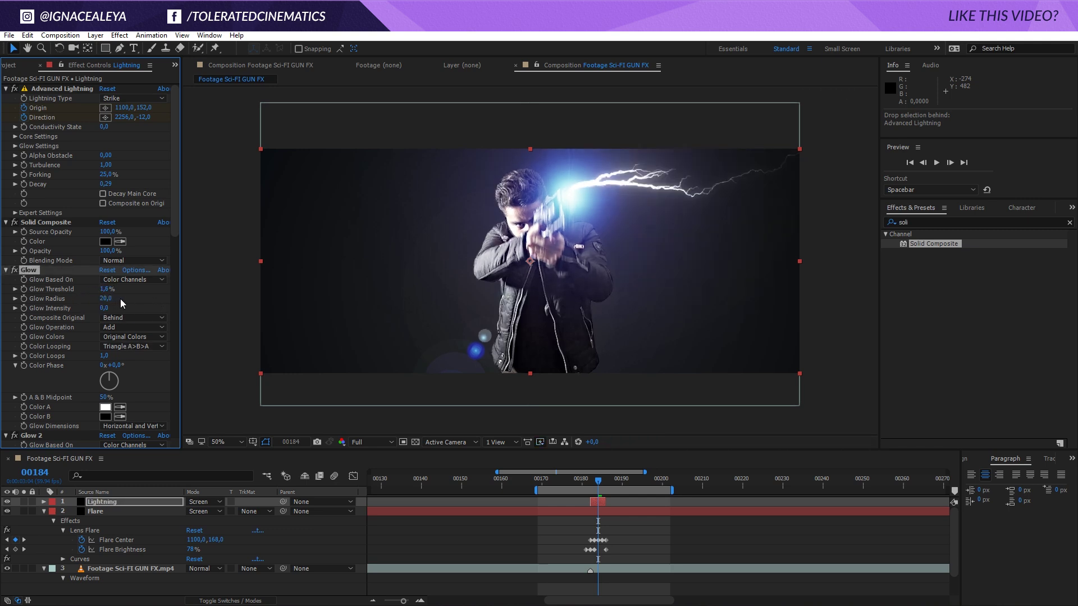
click(105, 309)
text(0,04)
click(137, 299)
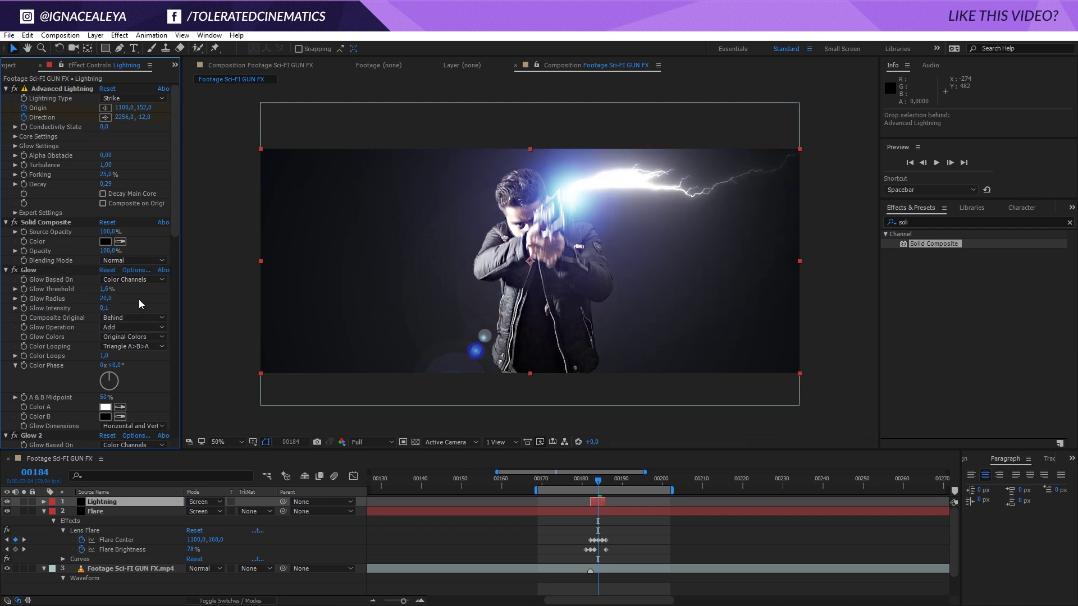
drag(110, 300, 135, 297)
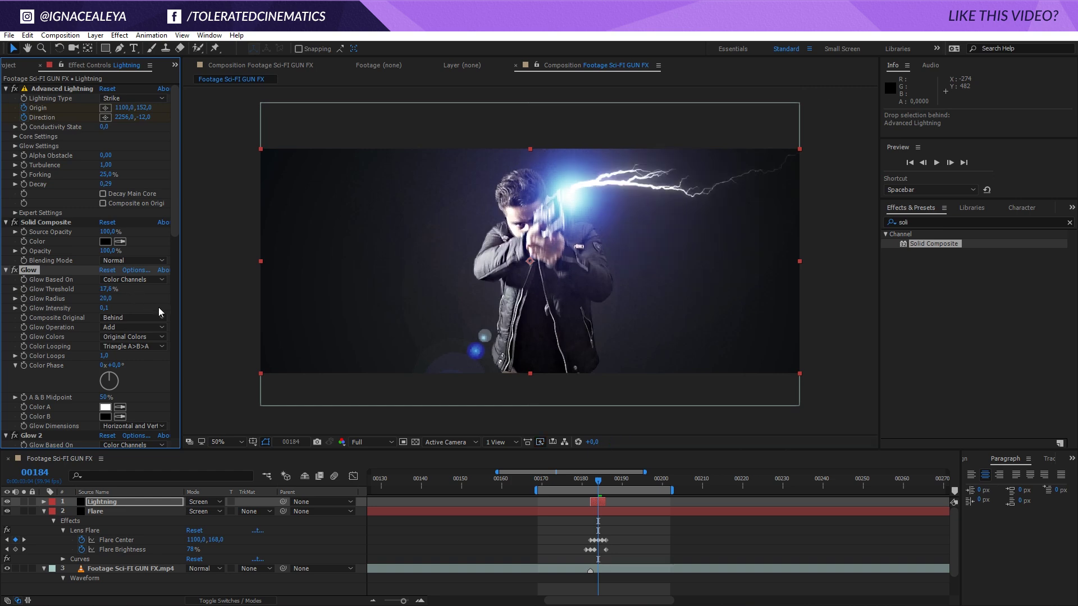
click(110, 309)
key(BackSpace)
key(BackSpace)
text(1)
key(Return)
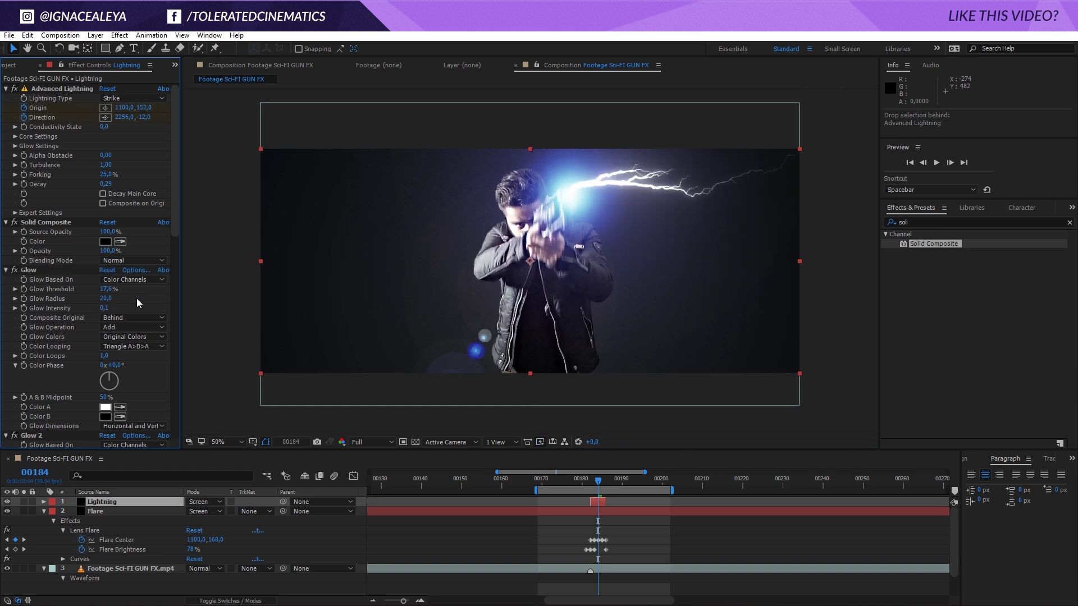
Copy the Curves effect from the Flare layer onto the Lightning layer, checking the colour on frame 183
click(594, 480)
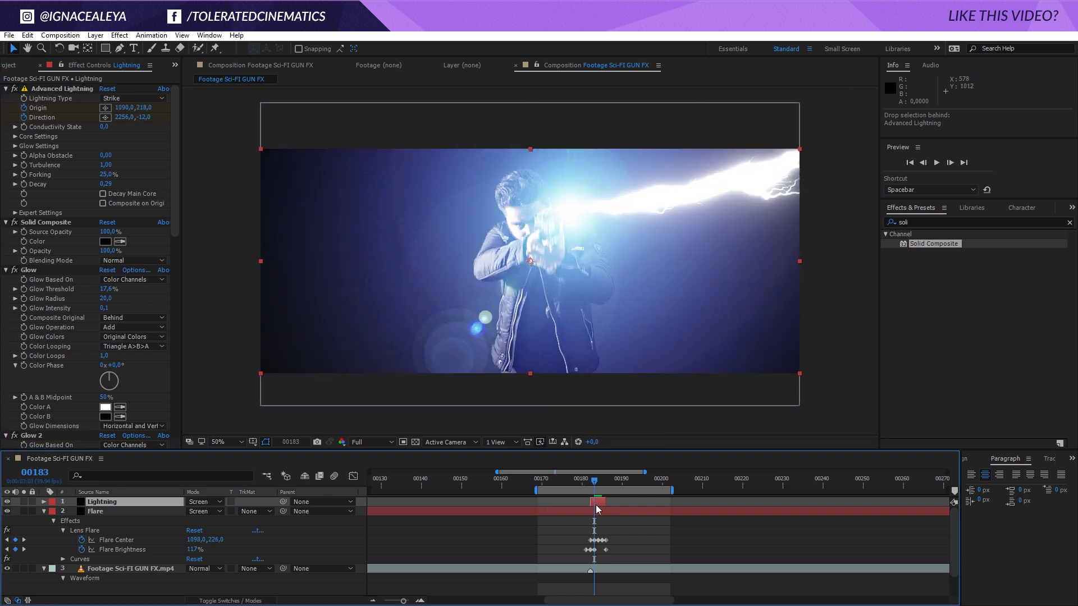
key(ctrl+Down)
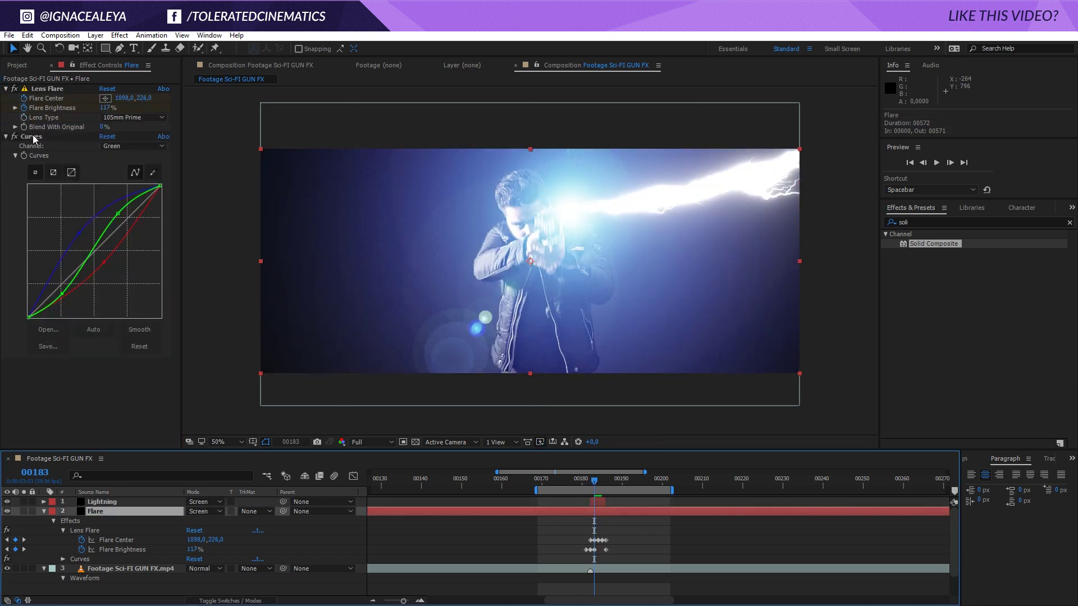
click(597, 501)
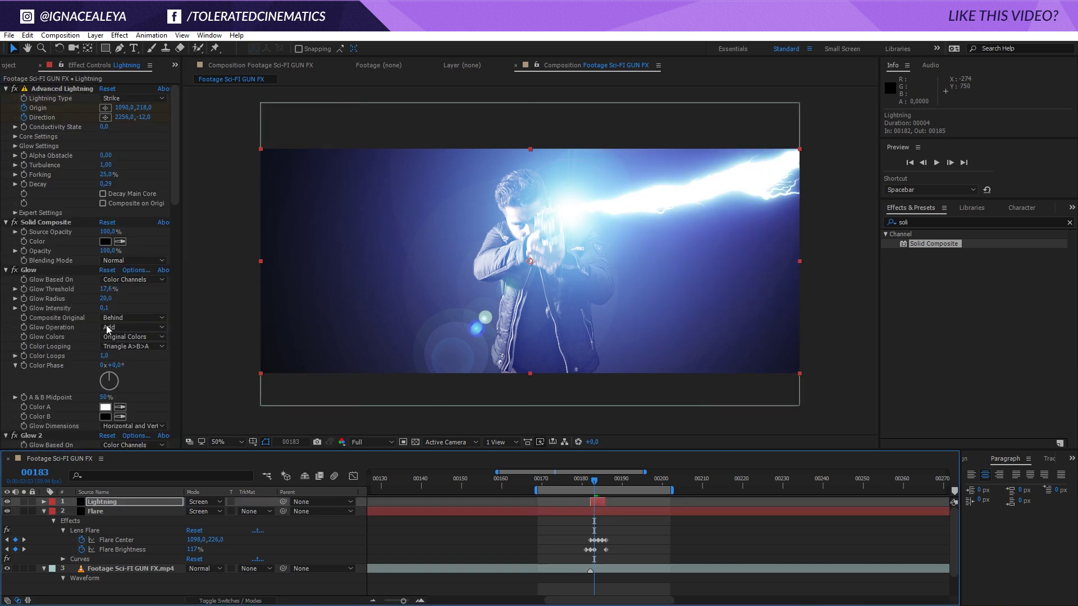
Keyframe the first Glow's Threshold on frame 184 of the Lightning layer, and set it to 40.4% on frame 183
click(597, 484)
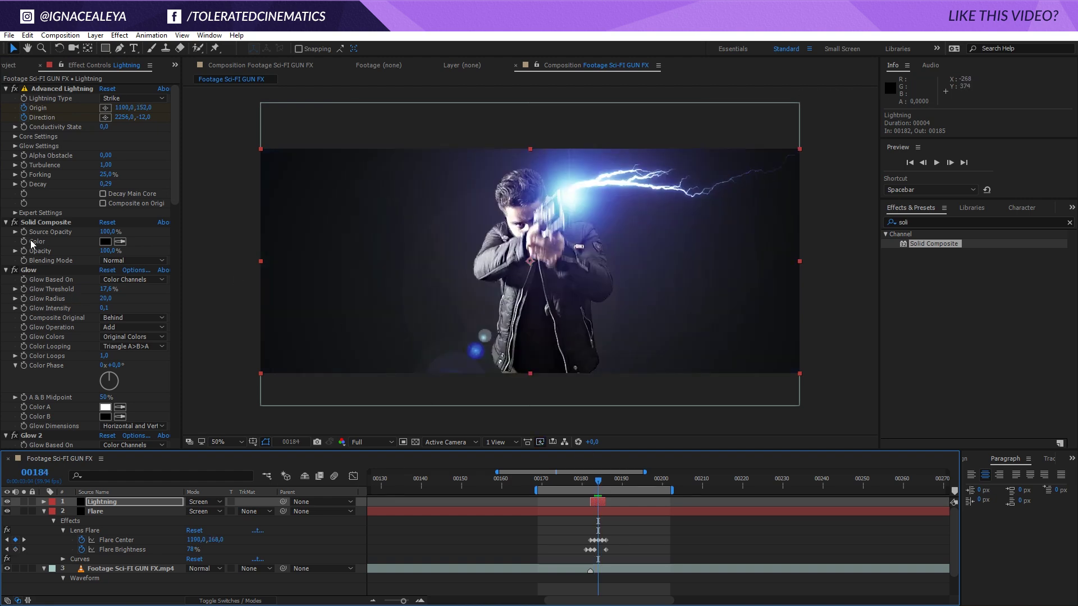
click(28, 270)
key(Page_Up)
drag(107, 289, 167, 293)
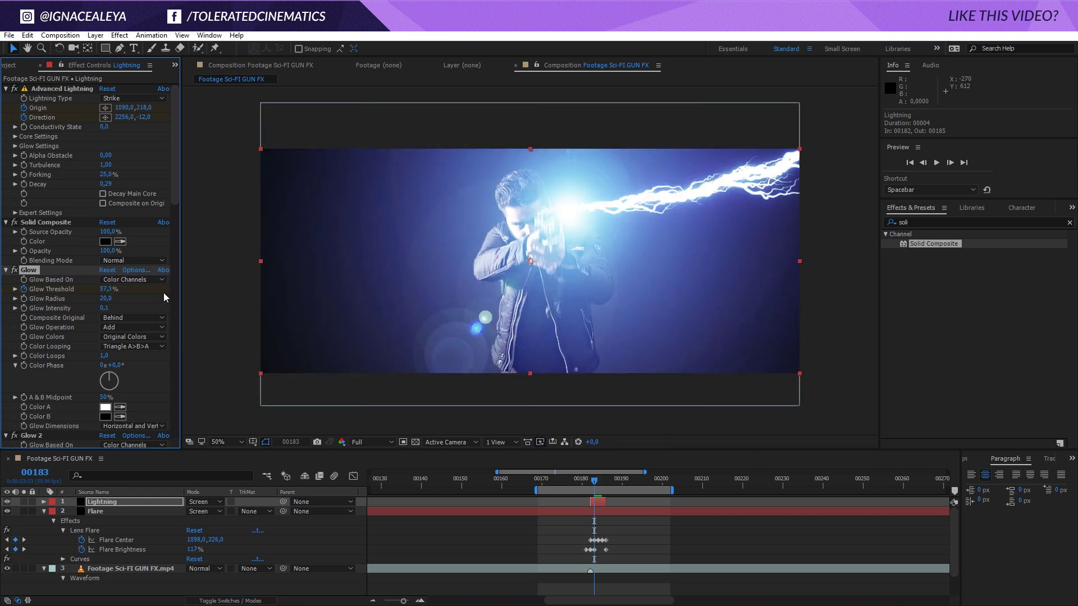
drag(105, 290, 82, 291)
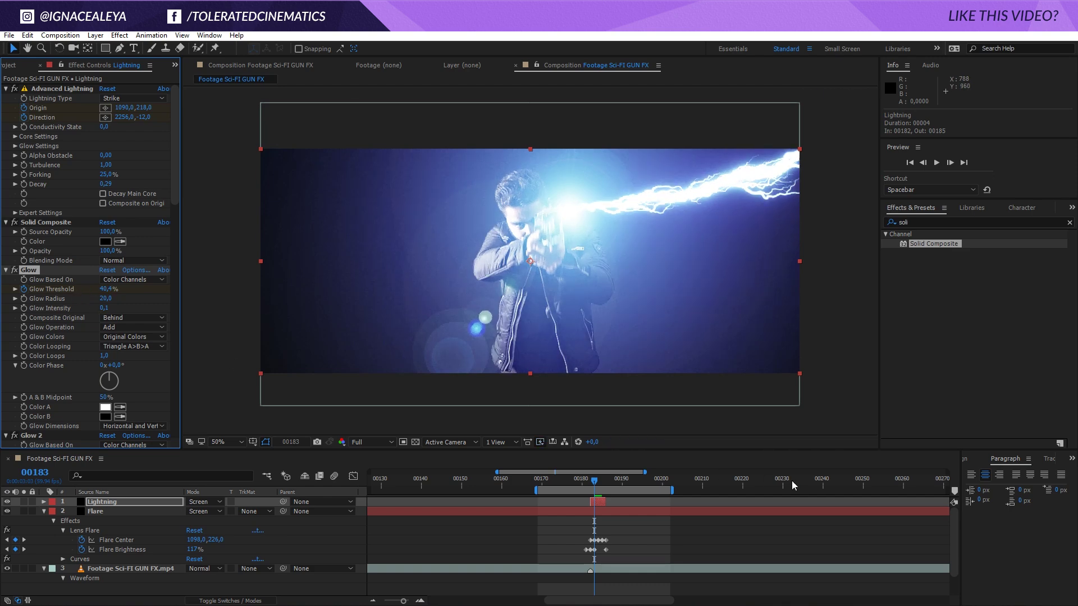
Step through the frames from 184 to 186 and play back the gunshot to review the lightning glow
key(Page_Down)
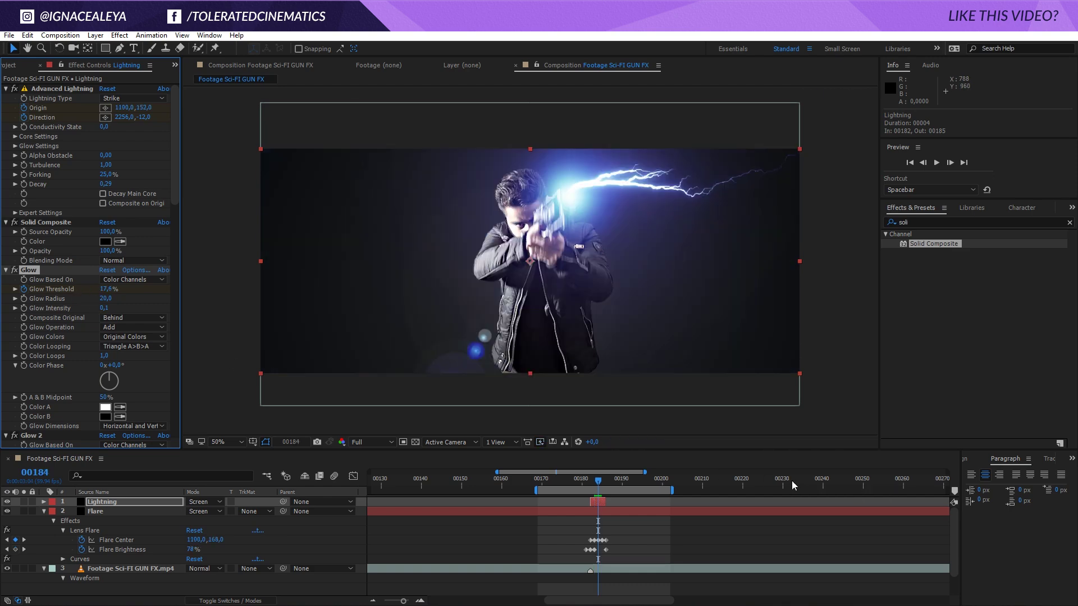
key(Page_Down)
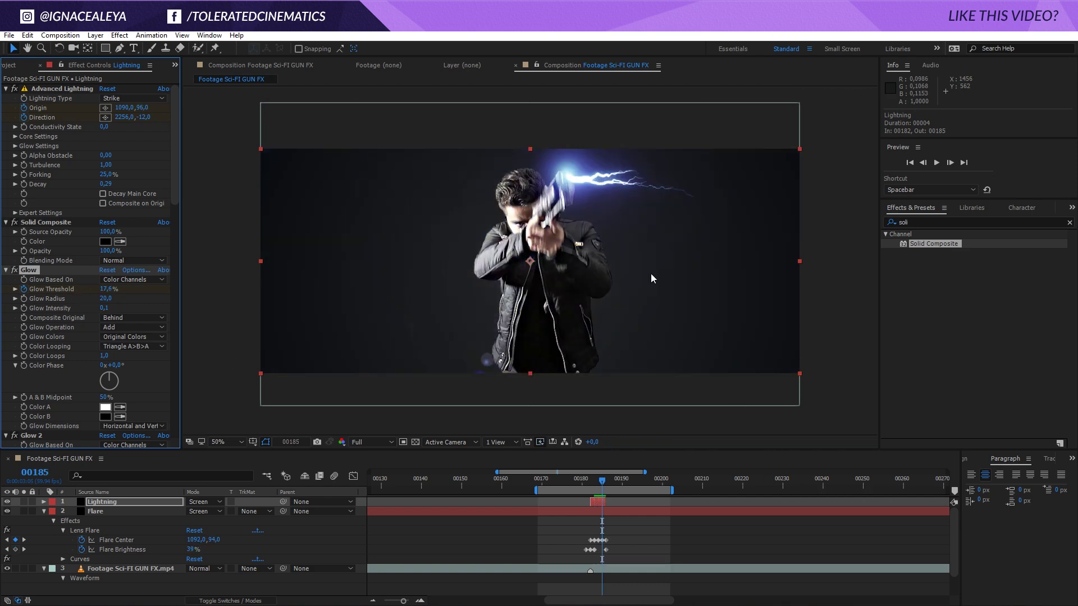
key(Page_Down)
key(Page_Up)
key(Page_Down)
key(space)
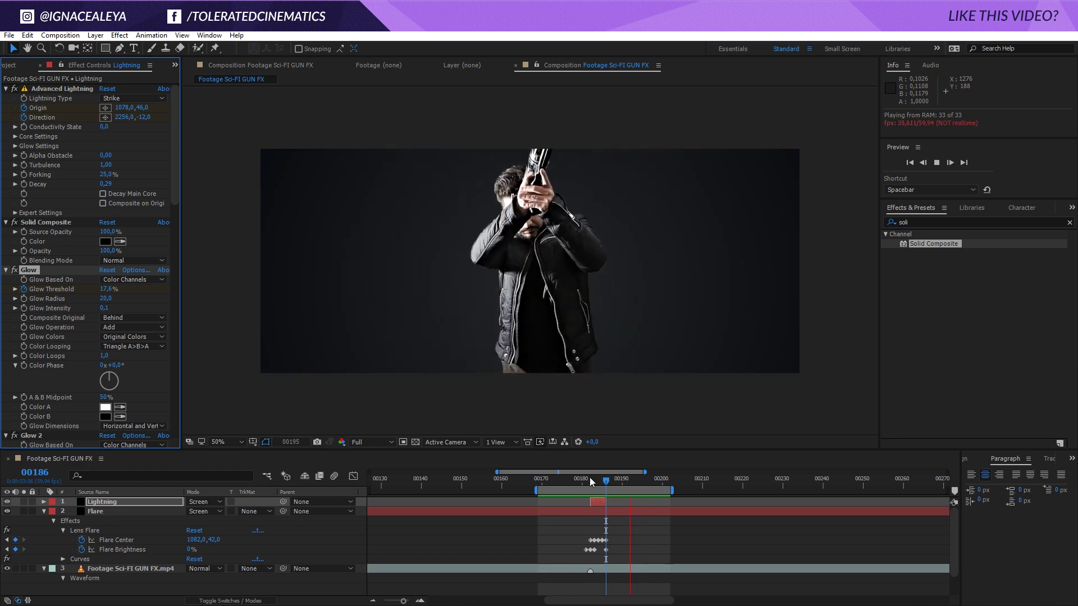
click(590, 480)
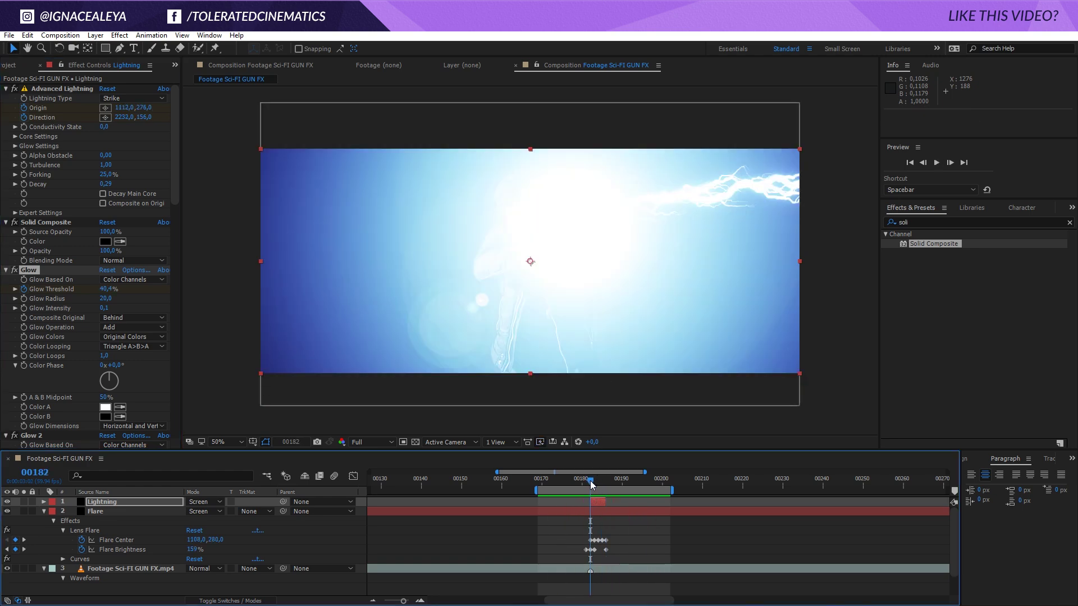
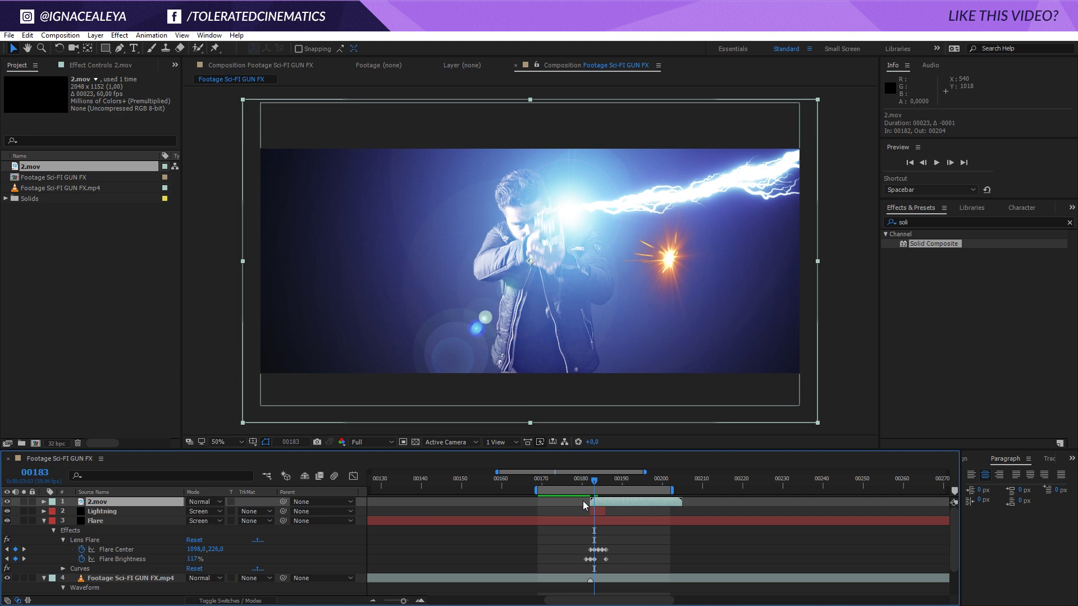
Move the 2.mov spark burst over the gun muzzle on frame 183 and set its blending mode to Screen
drag(666, 284, 542, 238)
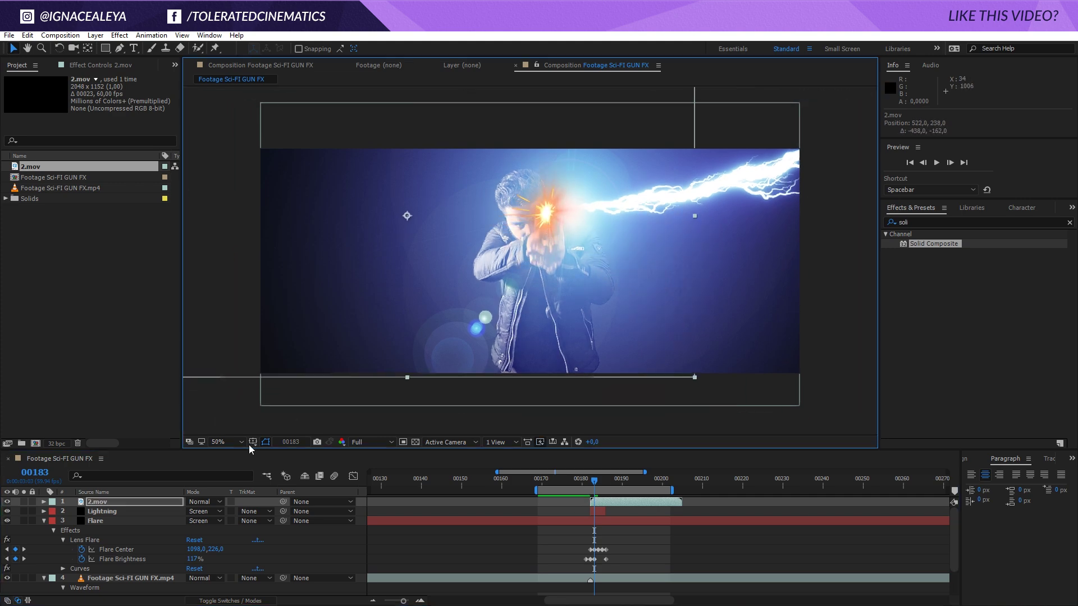
click(202, 507)
click(242, 258)
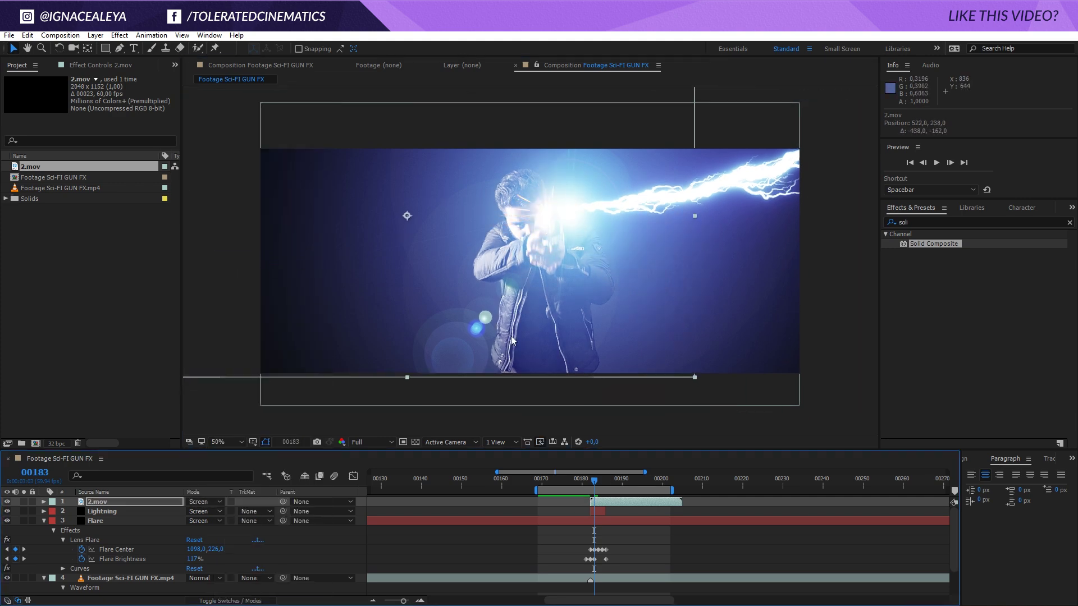
On frame 187, flip the 2.mov layer horizontally and move it to about 1582, 240 so the sparks fly away from the gun
drag(595, 479, 610, 479)
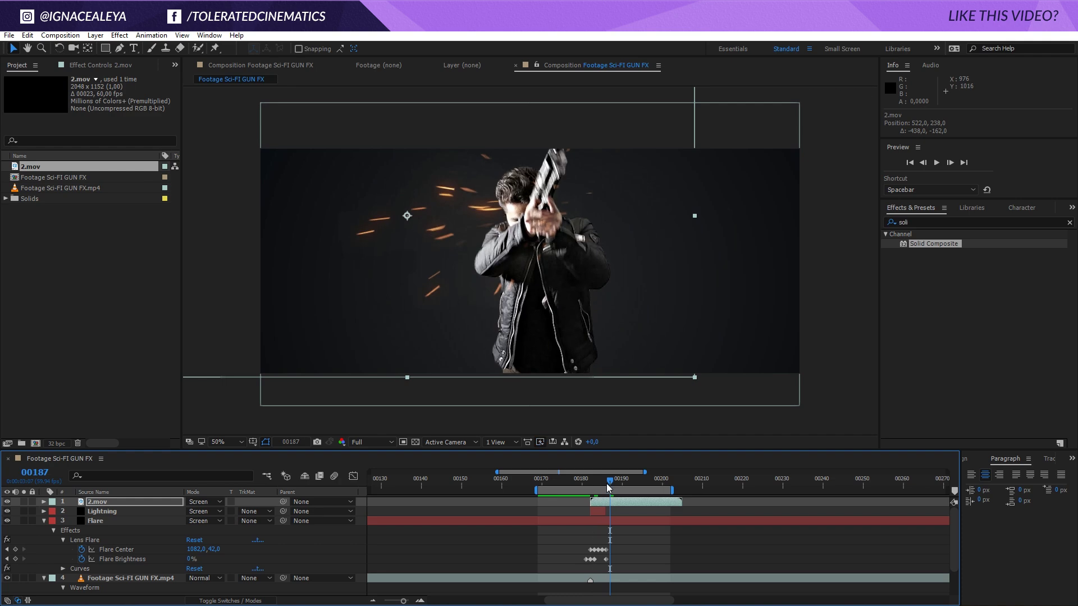
right_click(494, 236)
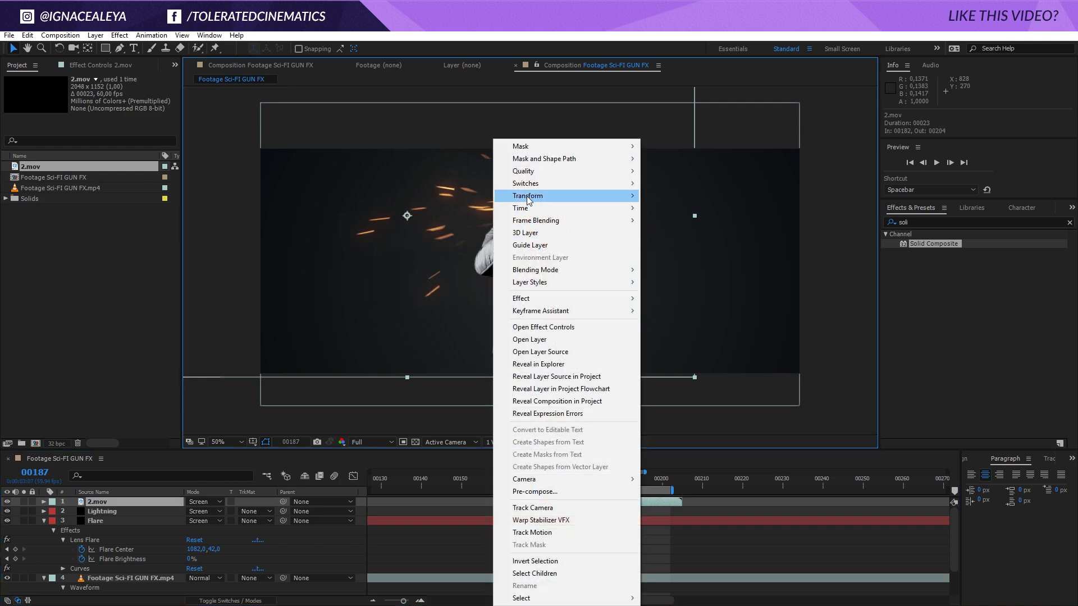
mouse_move(562, 195)
click(323, 290)
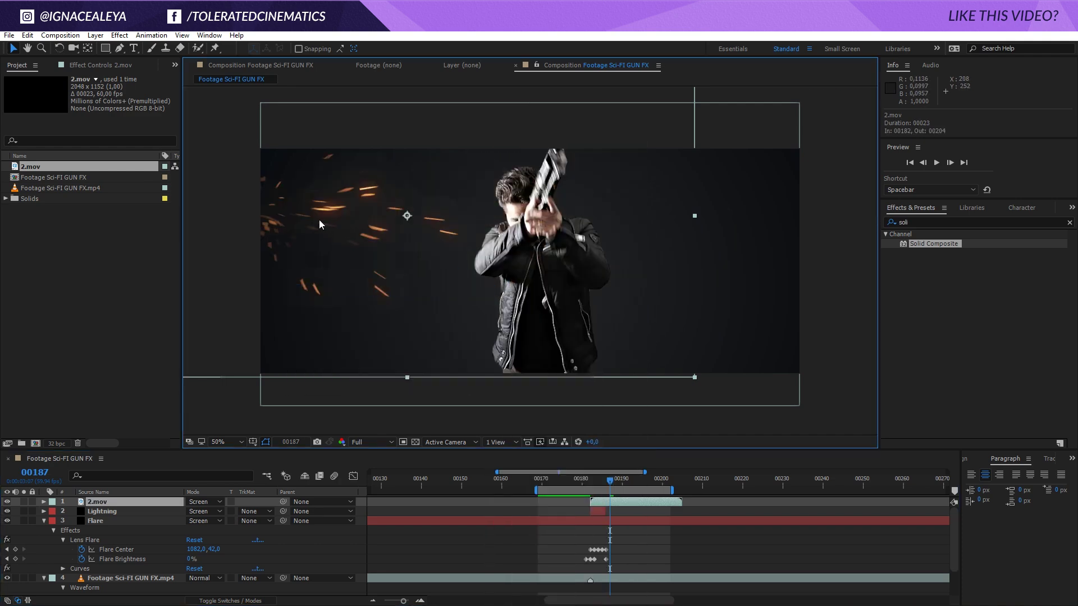
drag(320, 222, 615, 223)
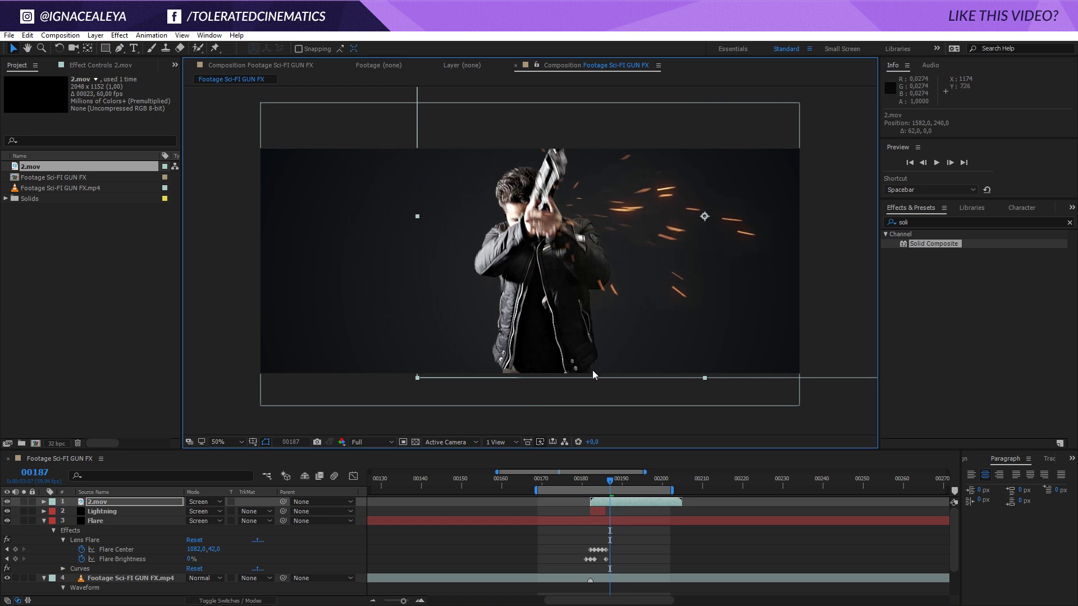
On frame 184, align the 2.mov sparks with the muzzle at about 1626, 186, and play back the result
drag(612, 484, 597, 486)
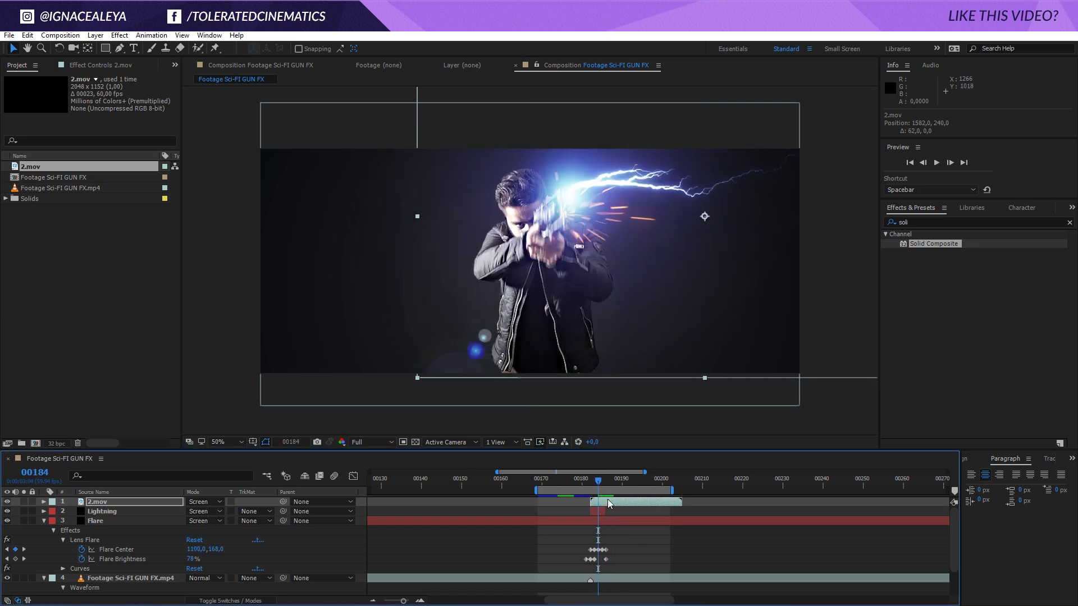
drag(609, 367, 621, 352)
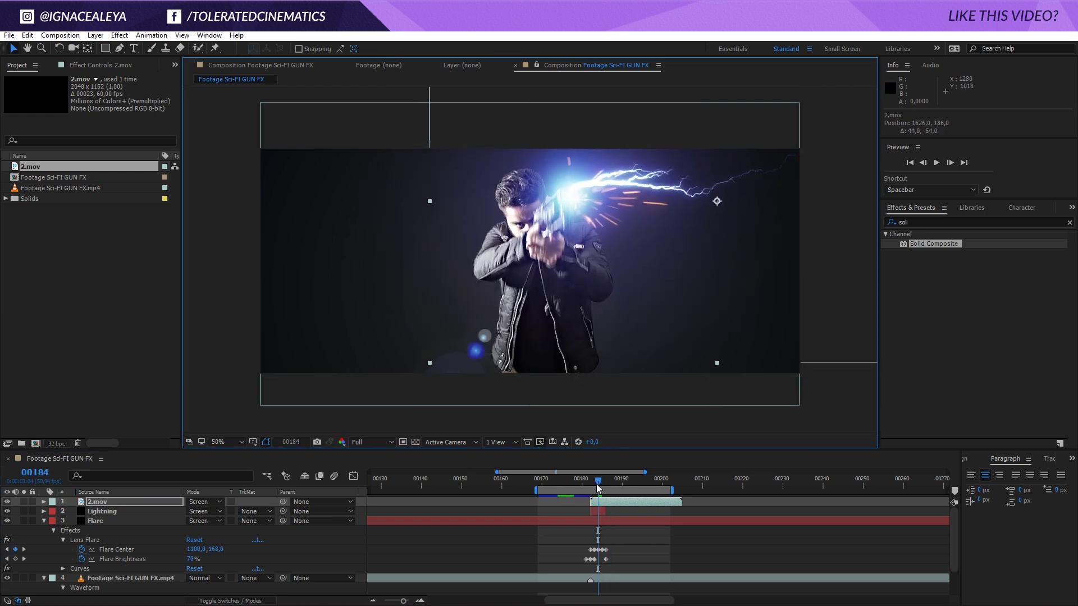
drag(599, 487, 621, 484)
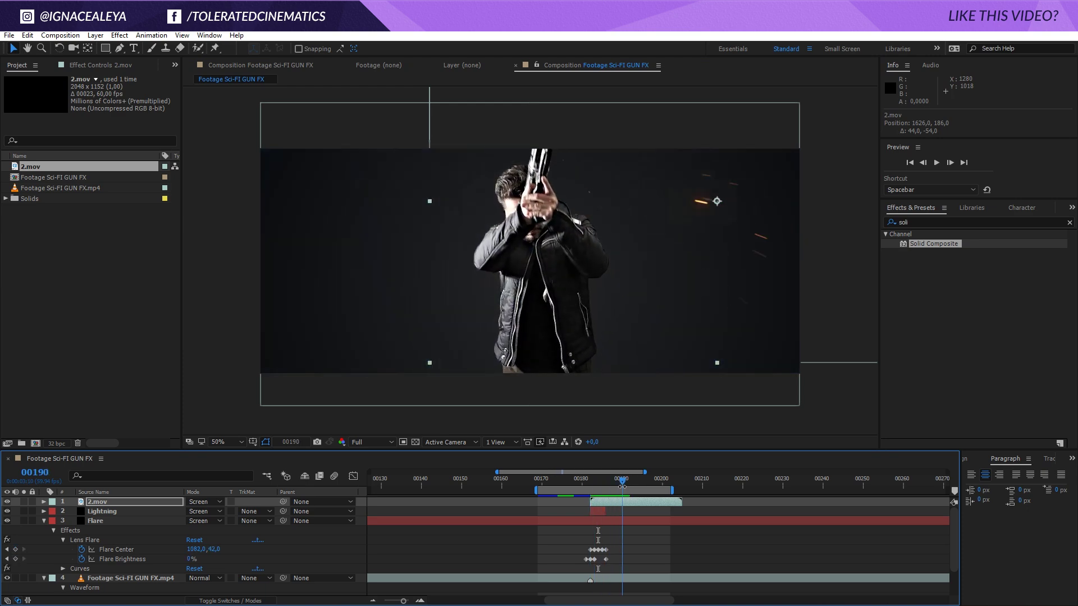
key(space)
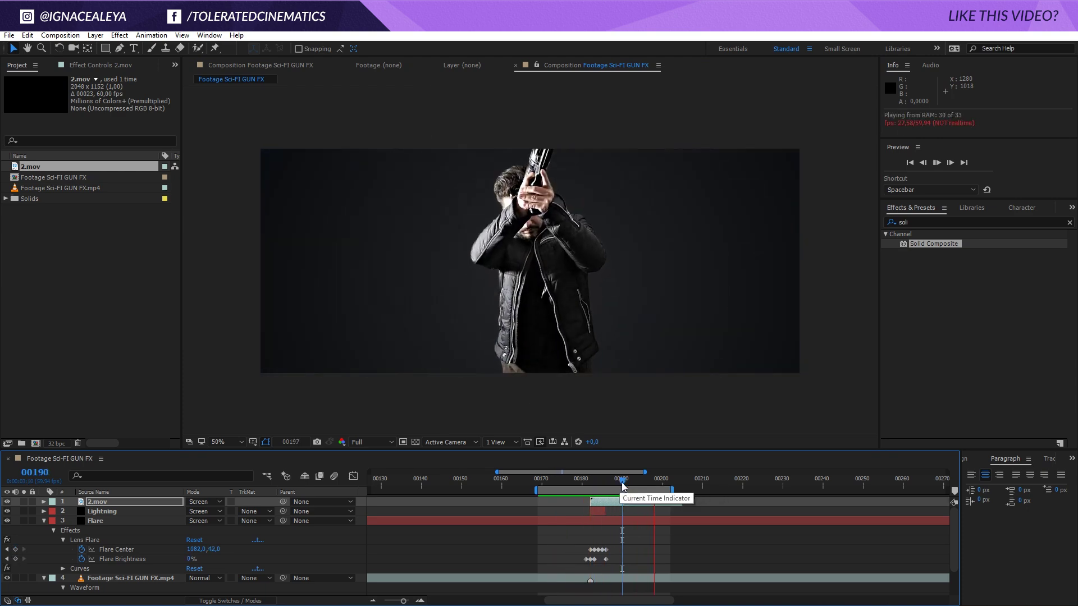
key(space)
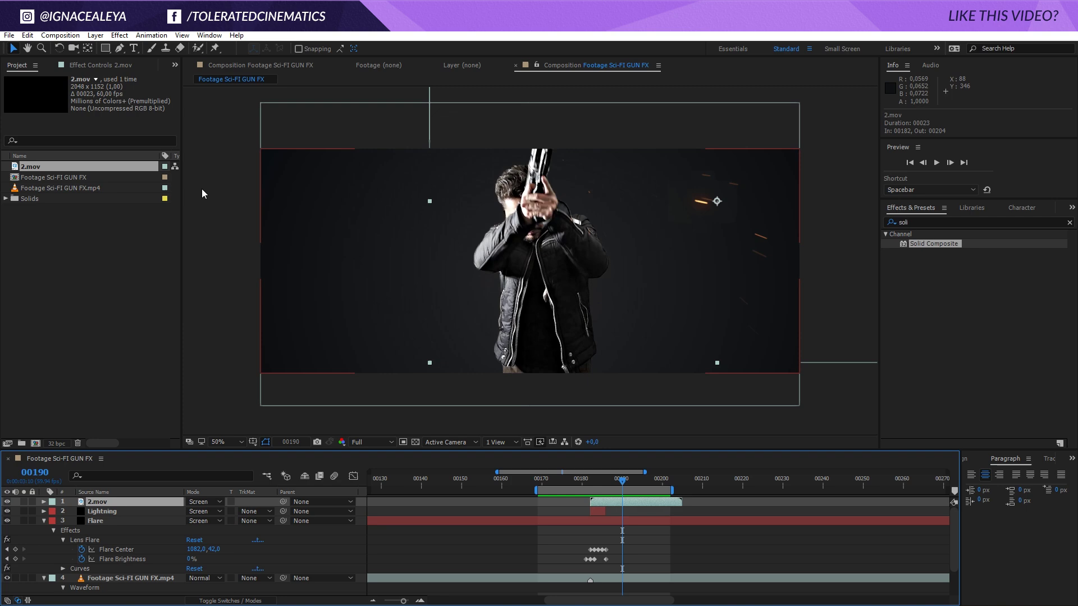
Apply Hue/Saturation to the 2.mov layer and shift its Master Hue to 190° to turn the sparks blue
click(119, 35)
mouse_move(112, 150)
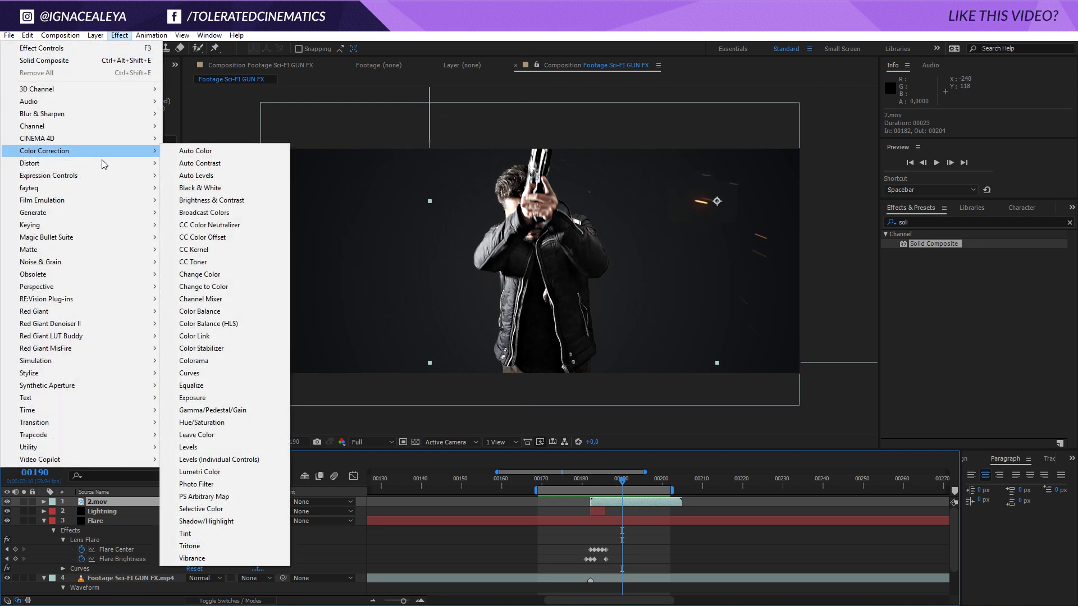
click(214, 422)
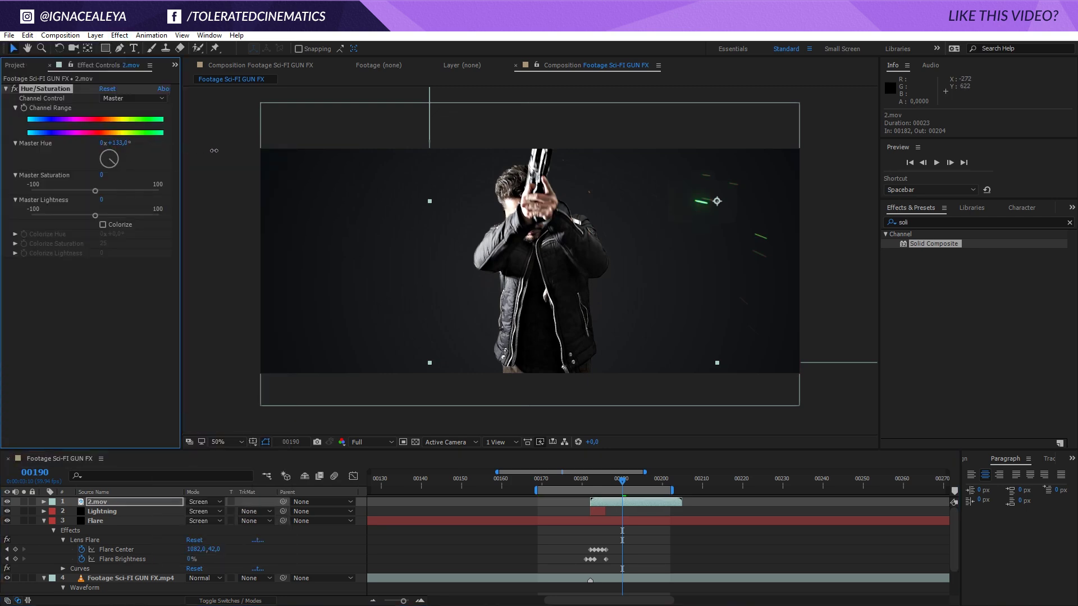
drag(238, 154, 222, 156)
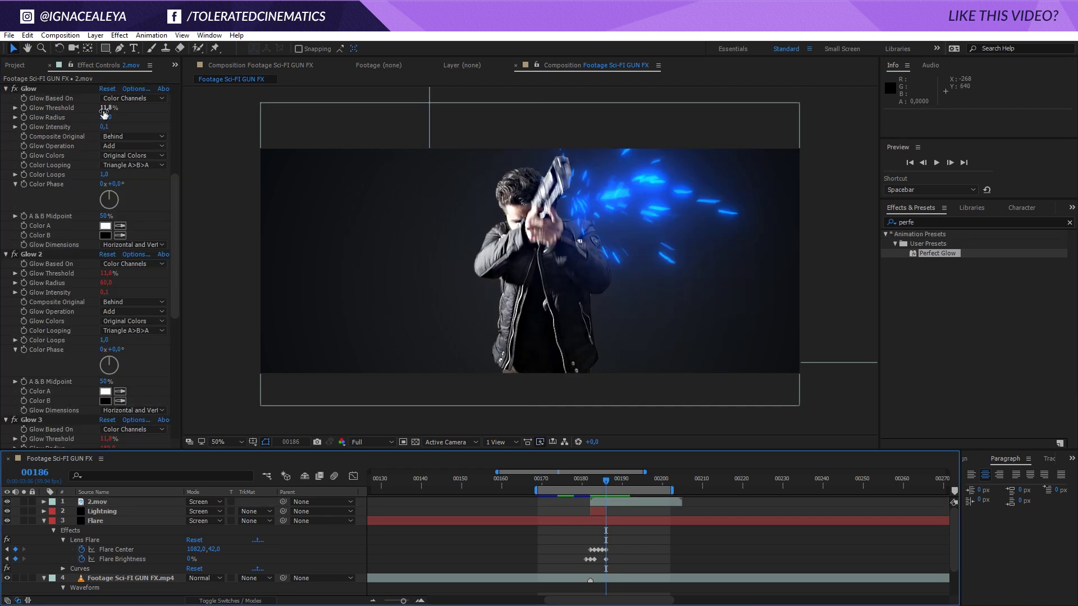
On 2.mov, set the first Glow's Threshold to 40.8% and the Hue/Saturation effect's Master Saturation to -1 and Master Lightness to 60
drag(103, 114, 150, 112)
scroll(48, 194, up, 5)
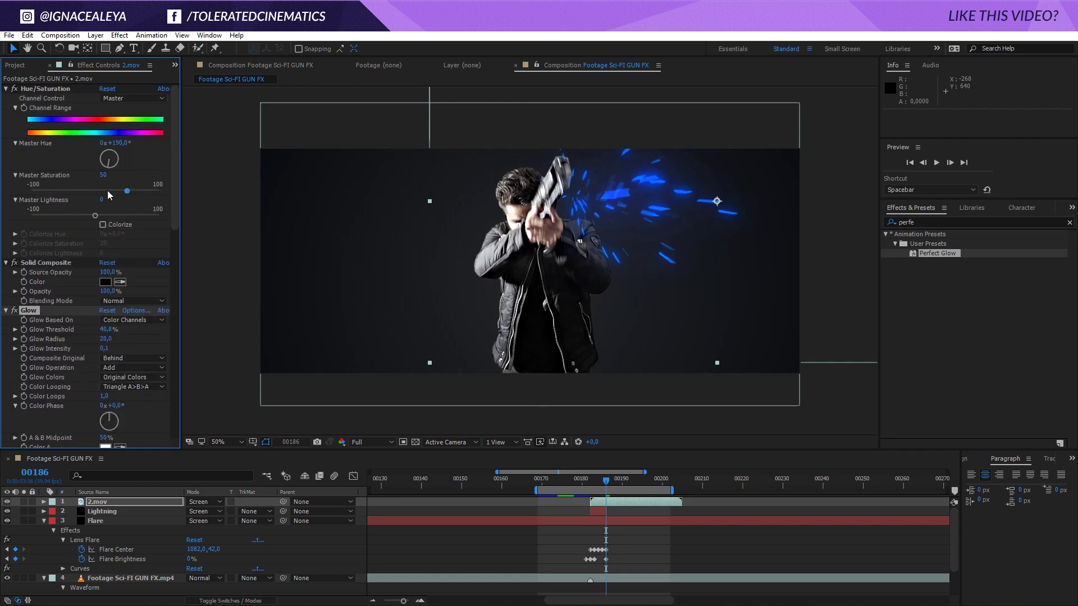
drag(108, 192, 79, 192)
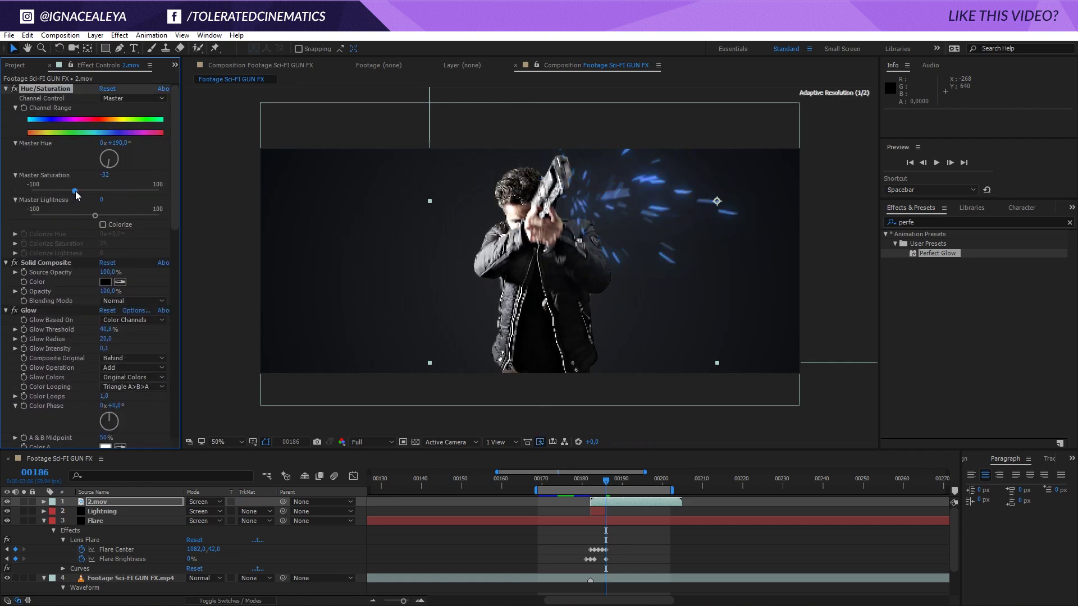
drag(76, 191, 133, 217)
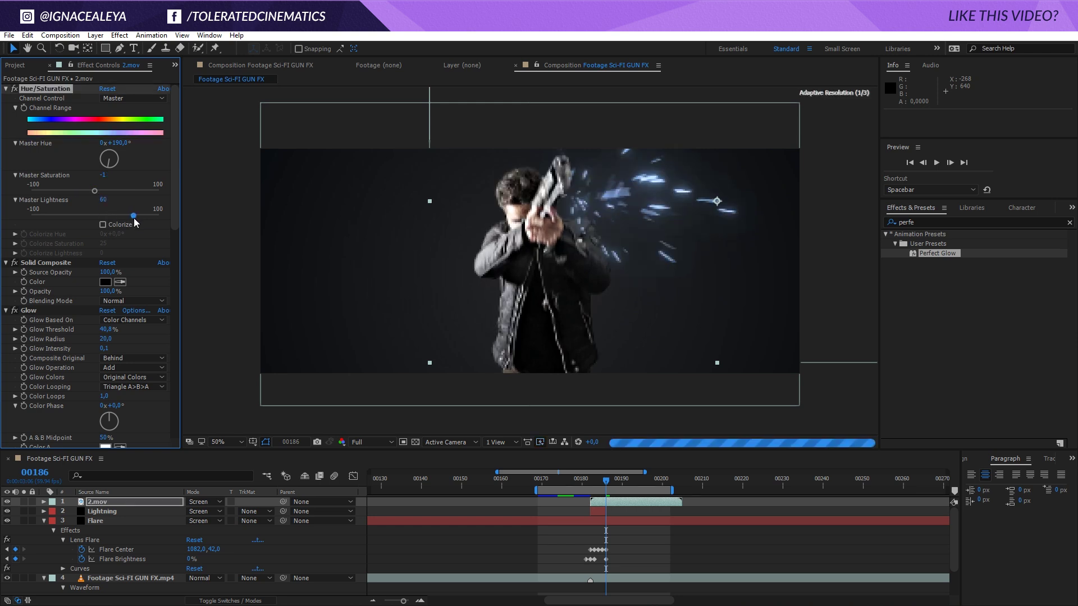
Play back the gunshot to review the recoloured sparks, and reselect the 2.mov layer
click(686, 543)
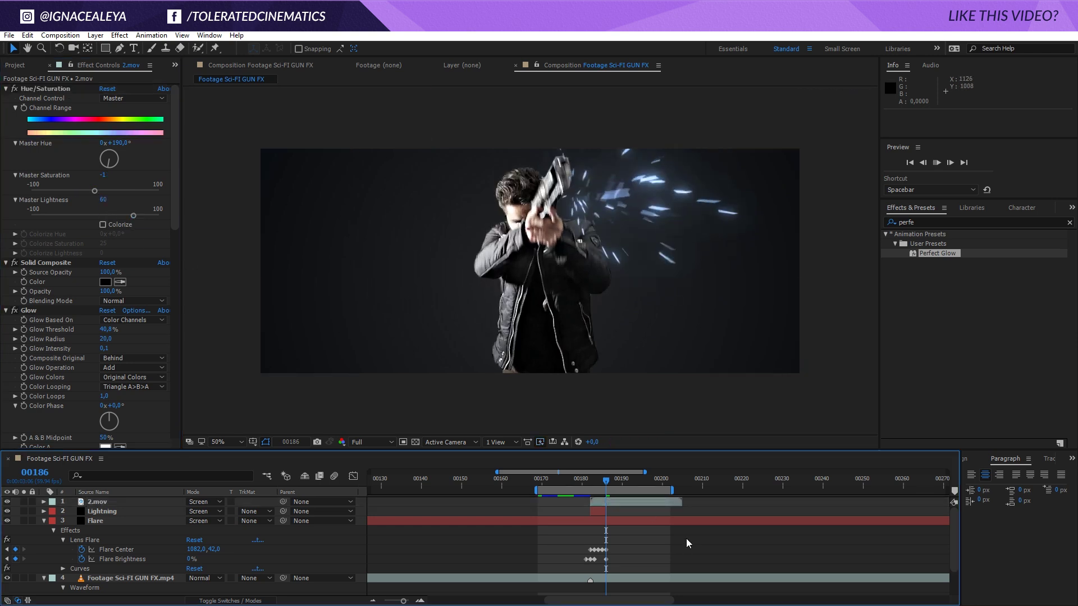
key(space)
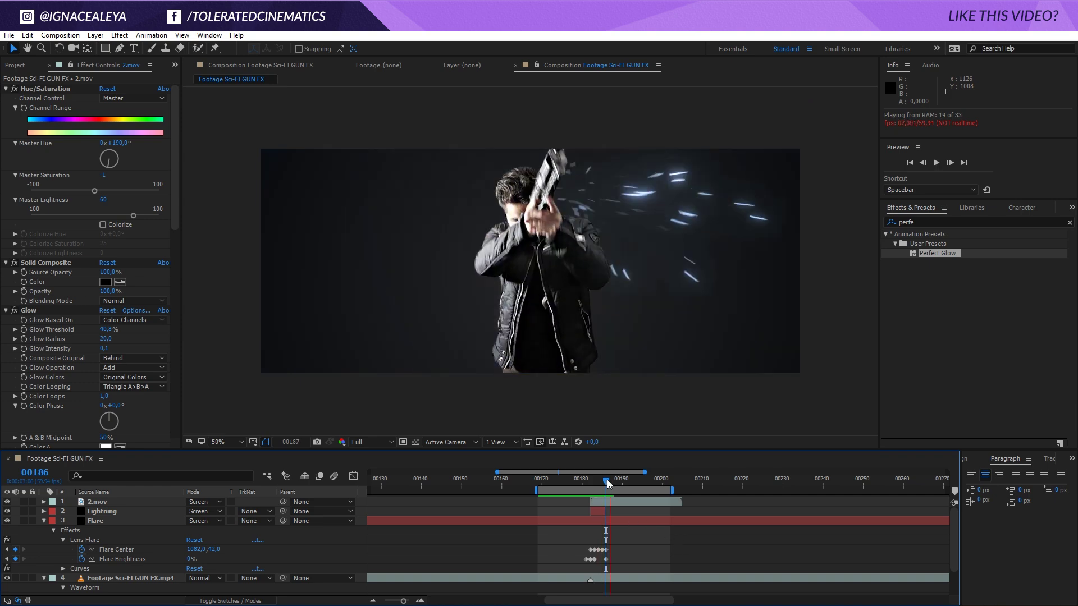
click(614, 503)
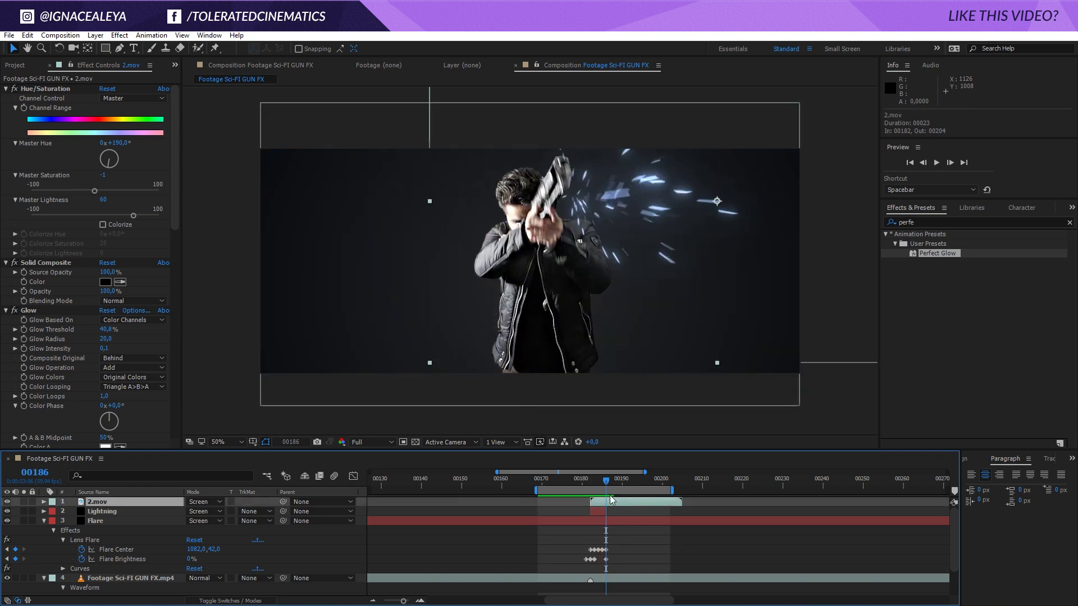
Move the 2.mov layer's anchor point to the sparks' origin near the muzzle, scale the layer to 50%, and start playback
click(88, 47)
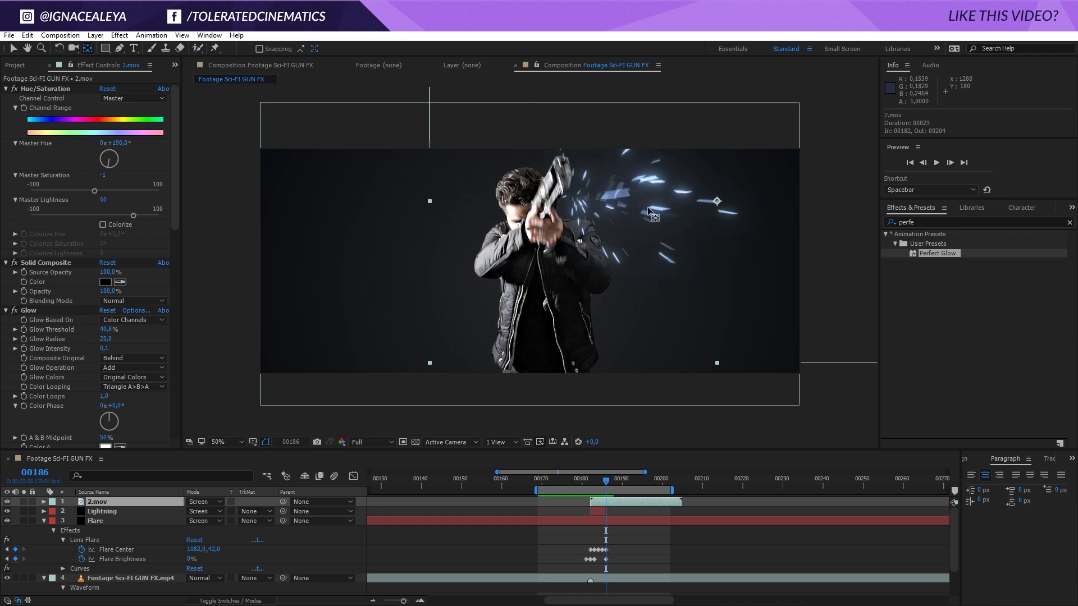
drag(717, 207, 579, 202)
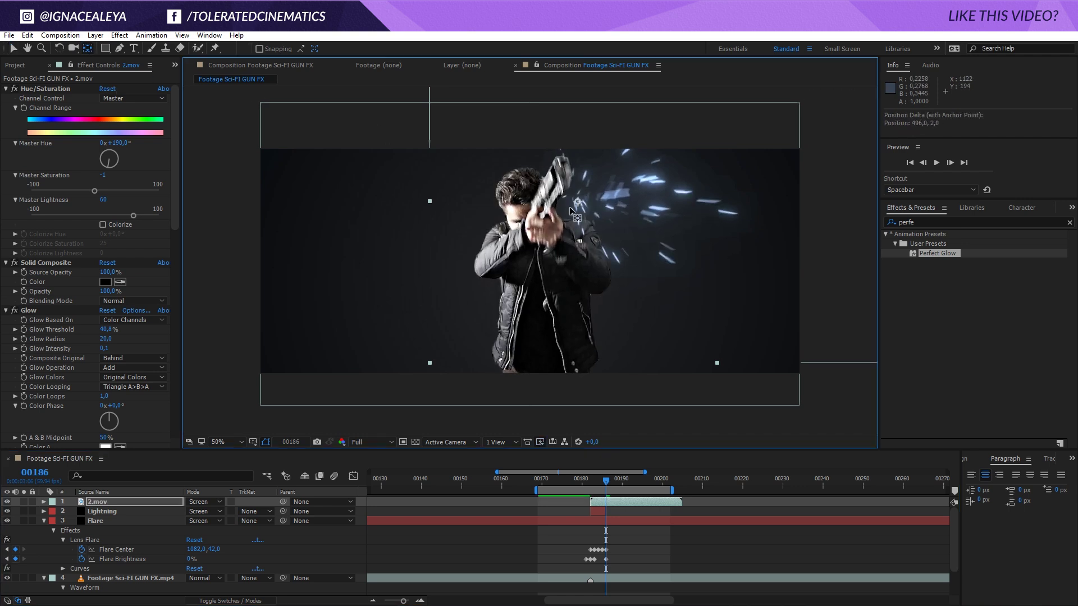
text(s50)
key(Return)
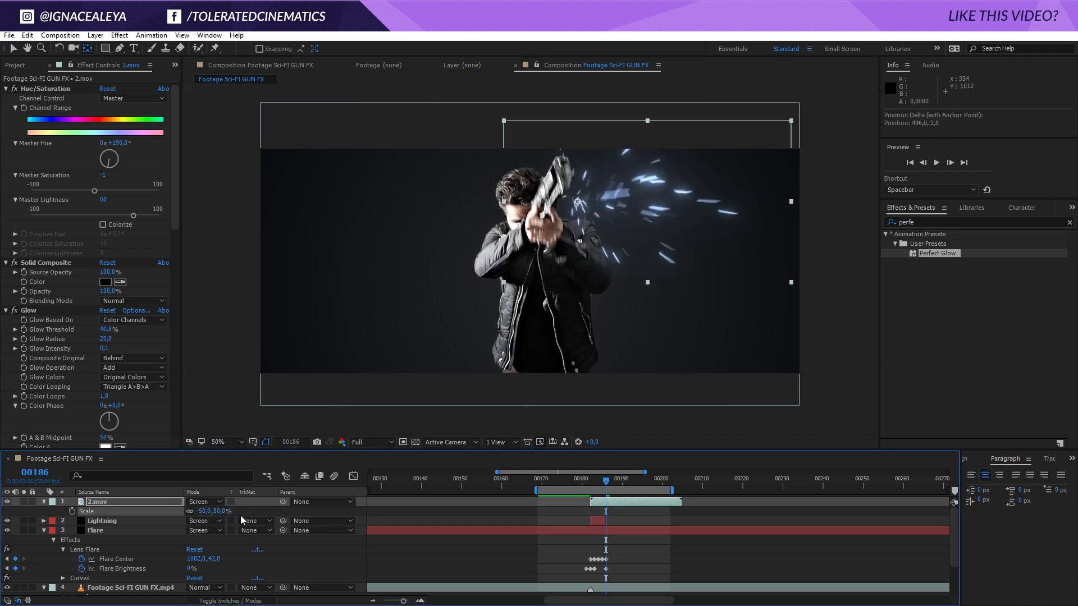
key(v)
click(676, 523)
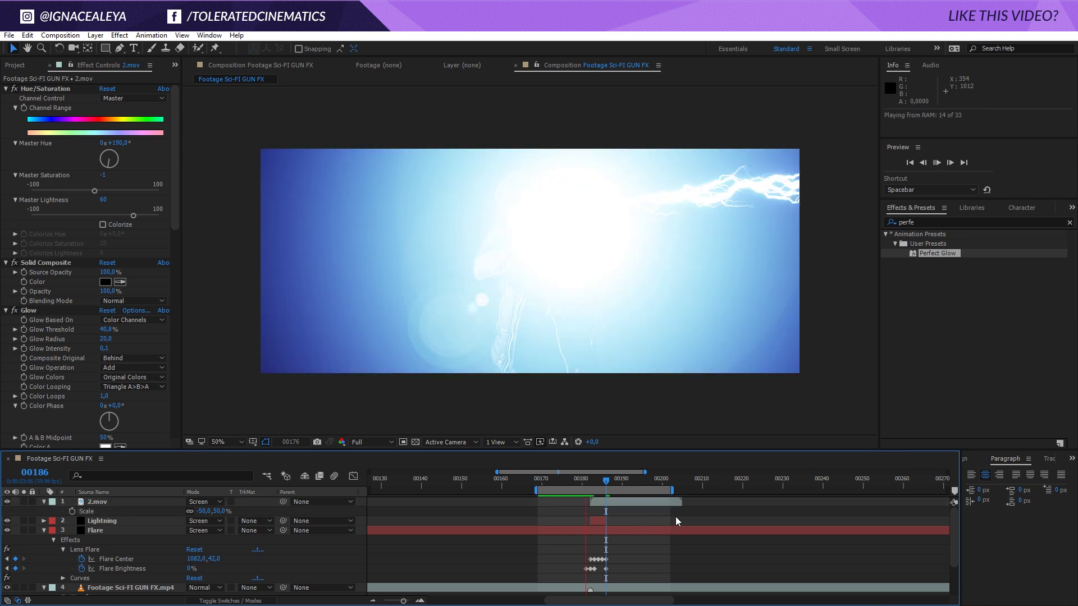
Slide the 2.mov layer about three frames earlier, scale it to 75%, play back the gunshot and go to frame 185
click(610, 484)
click(597, 501)
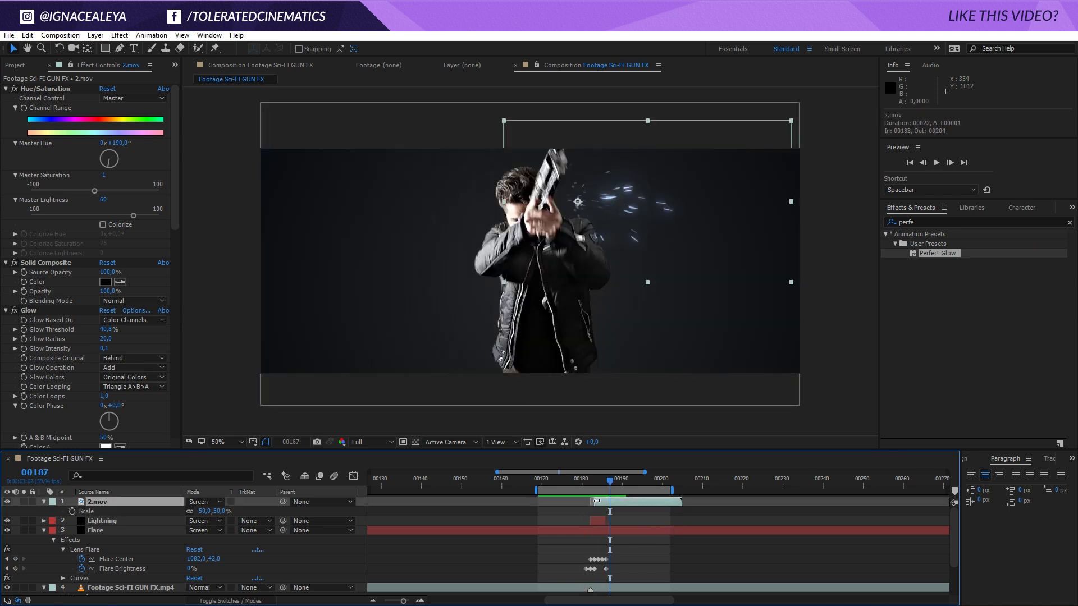
mouse_move(601, 500)
mouse_down()
mouse_move(605, 484)
mouse_move(592, 483)
mouse_move(606, 486)
mouse_up()
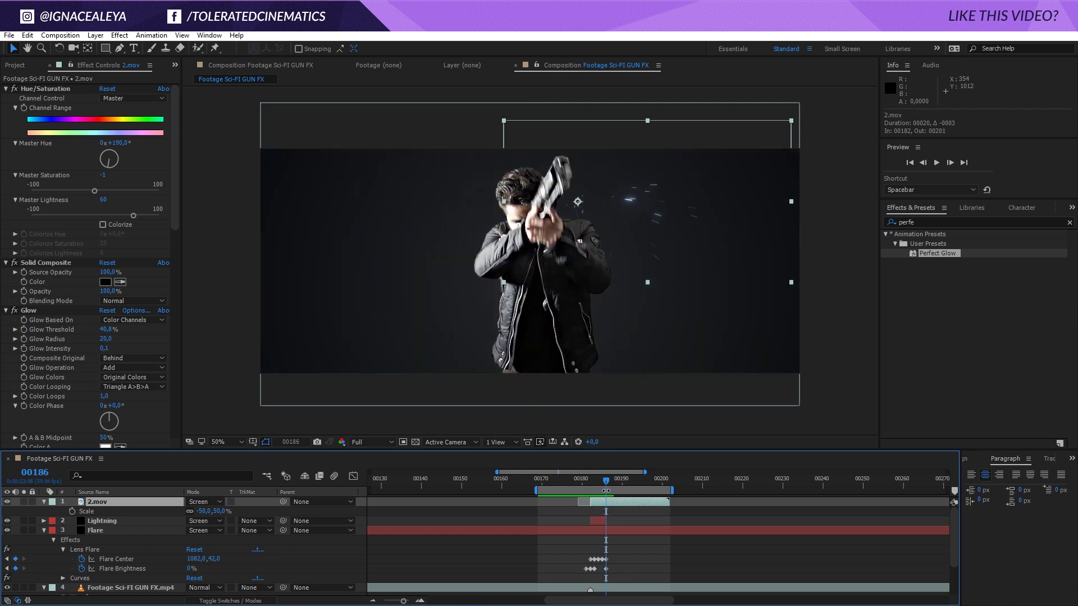
key(space)
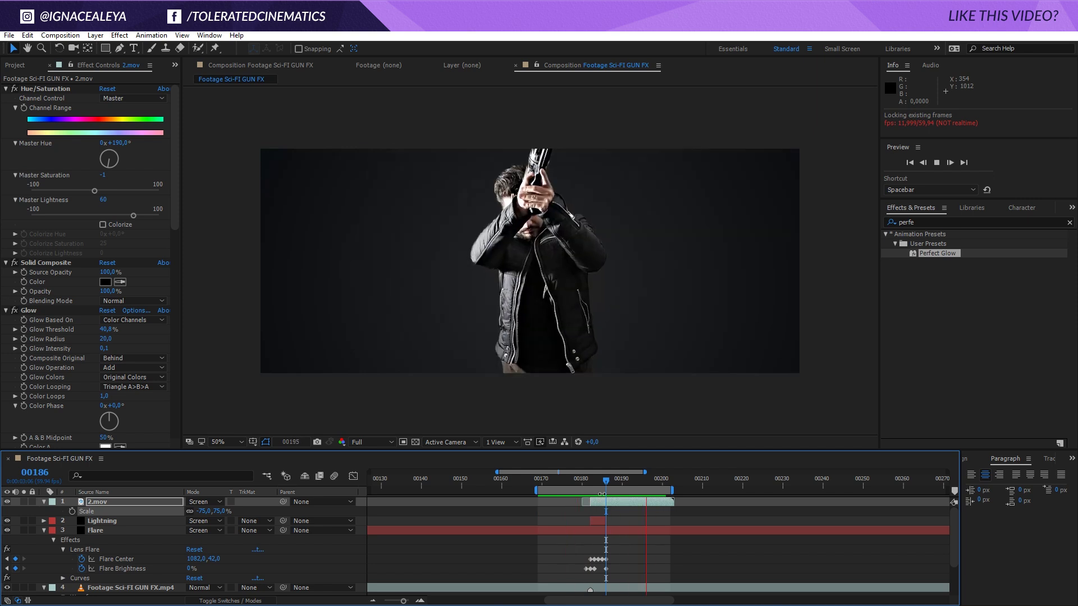
key(space)
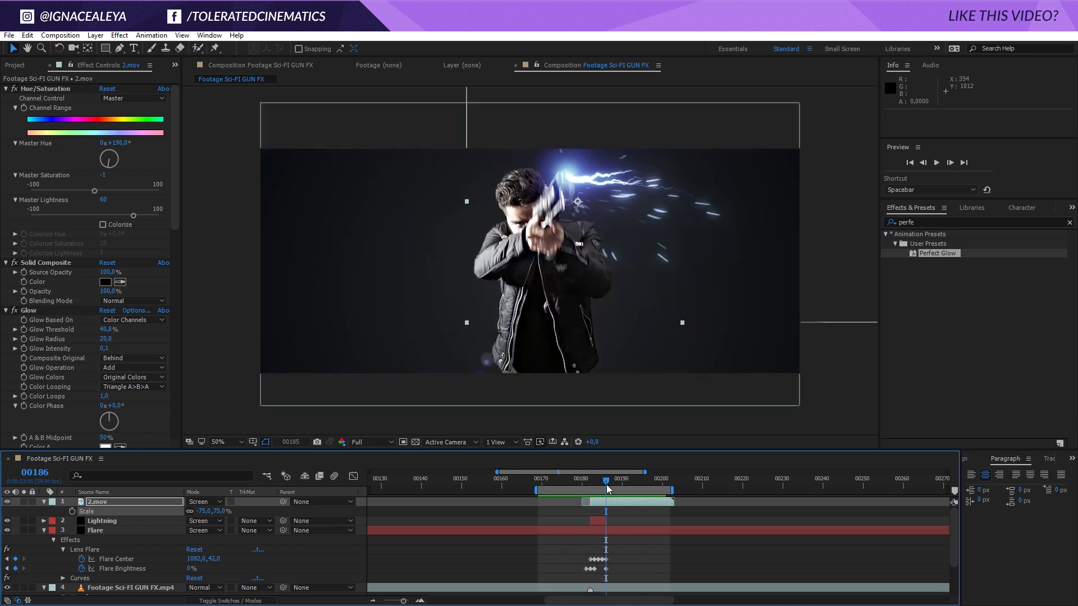
drag(607, 489, 602, 487)
key(Page_Up)
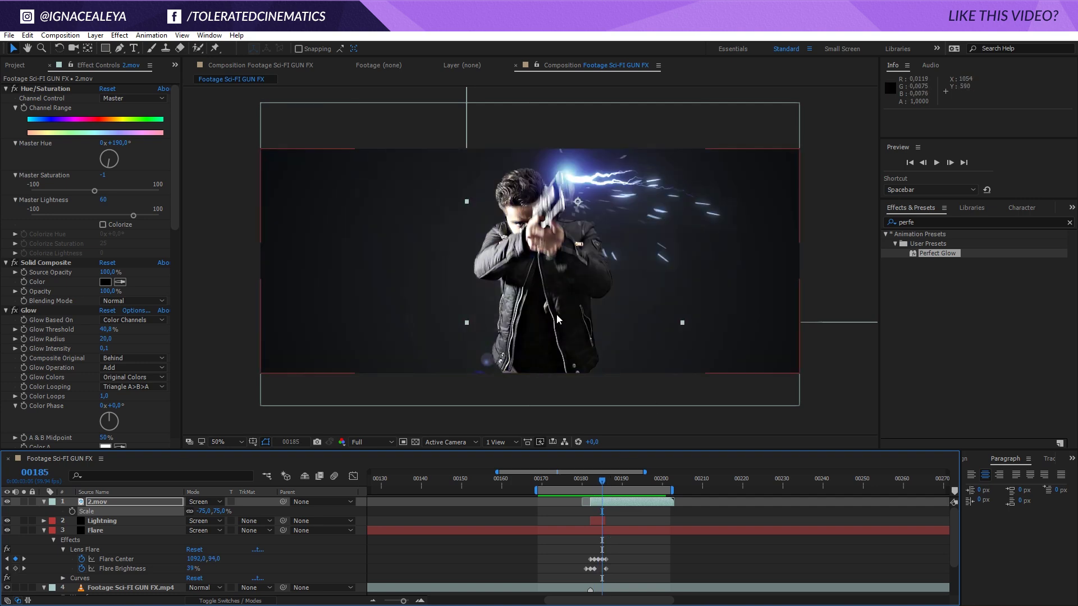
Collapse the expanded layers in the timeline and add a new adjustment layer on top
click(43, 502)
click(44, 521)
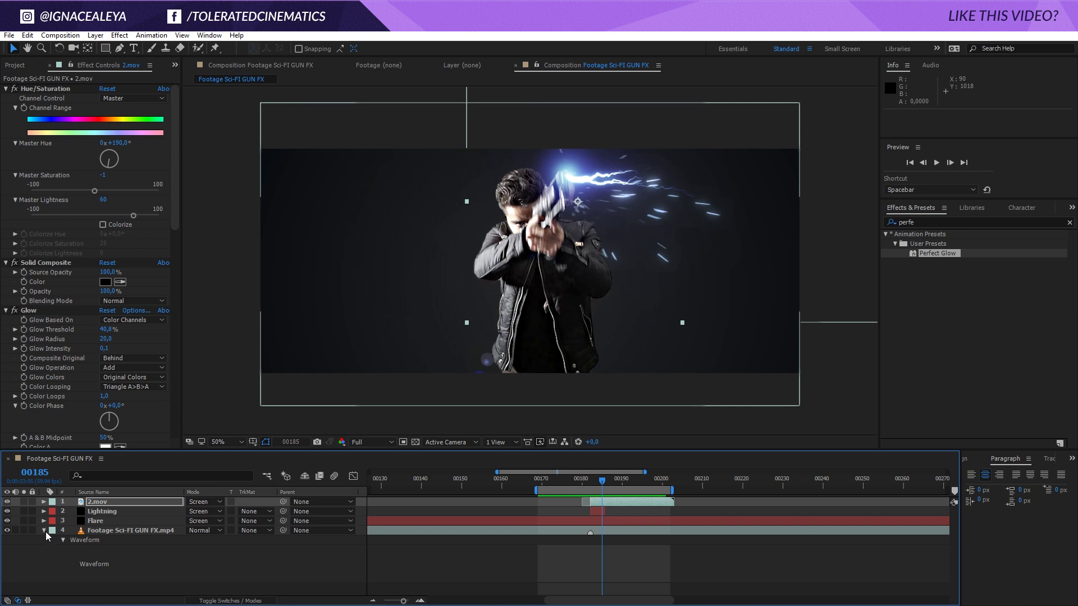
click(44, 530)
right_click(107, 563)
mouse_move(195, 461)
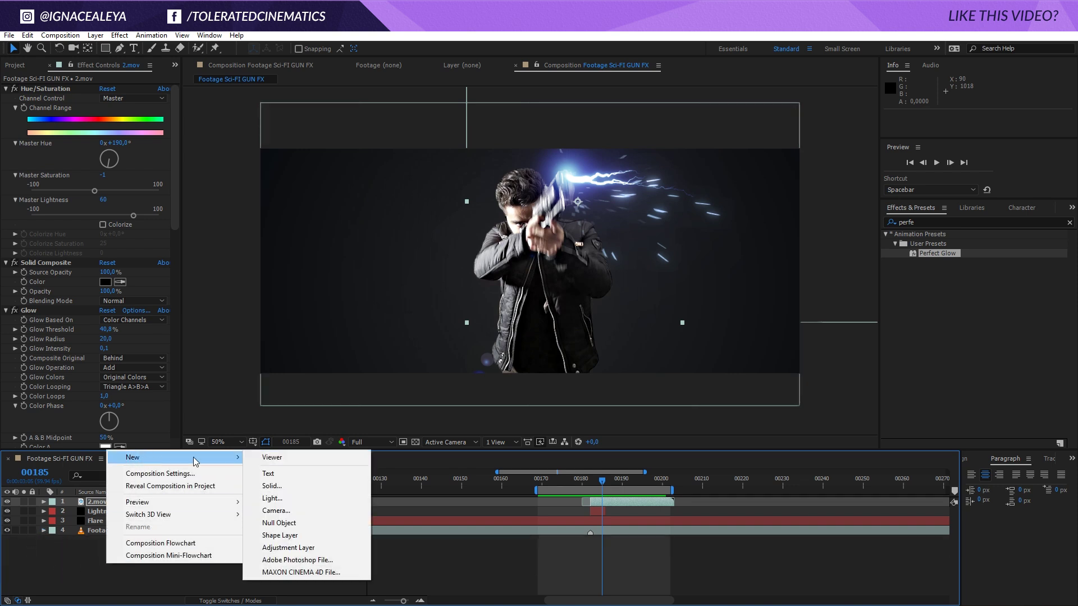
click(280, 548)
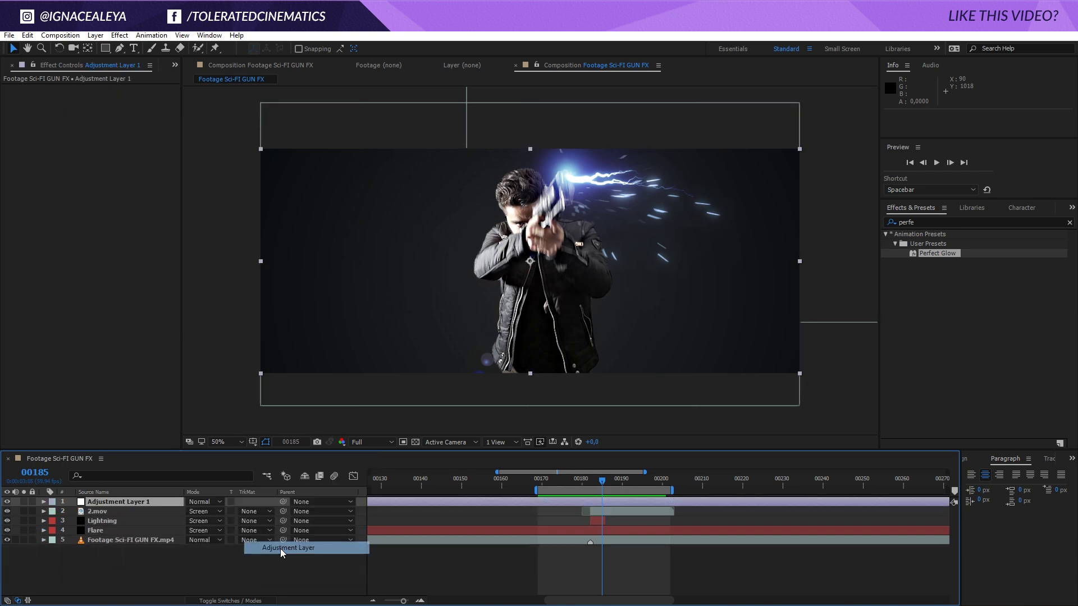
Find the Distort Ripple effect and apply it to the adjustment layer
click(997, 221)
text(ripl)
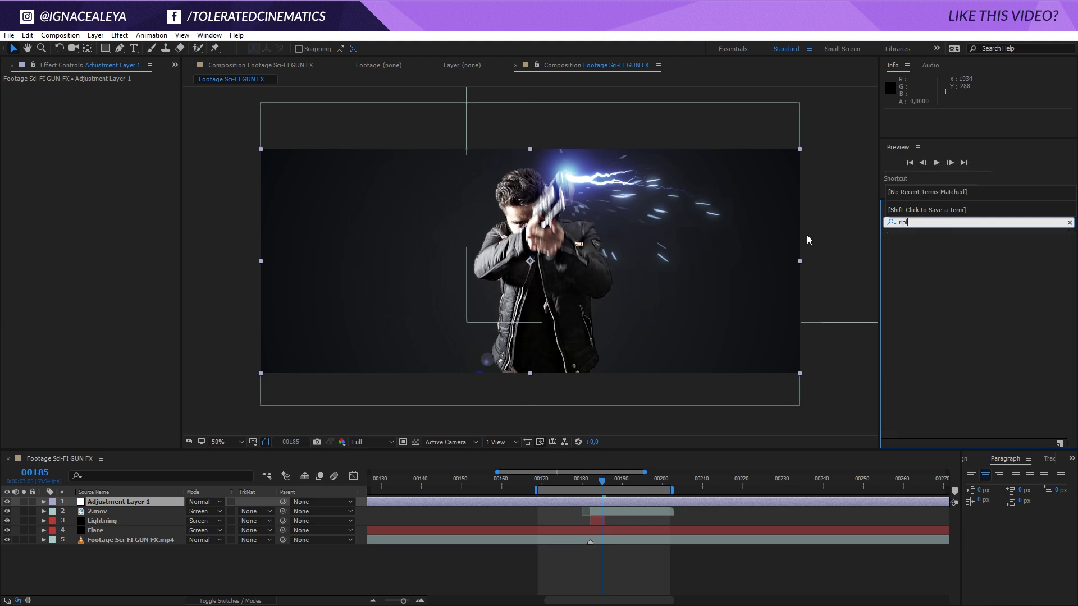
text(l)
text(rip)
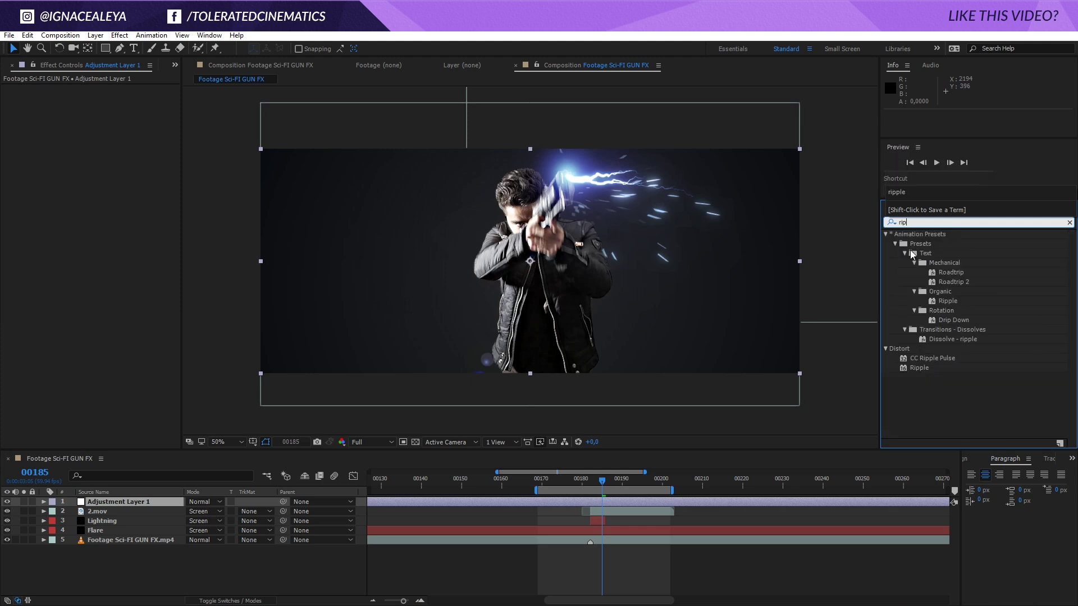
drag(918, 368, 618, 502)
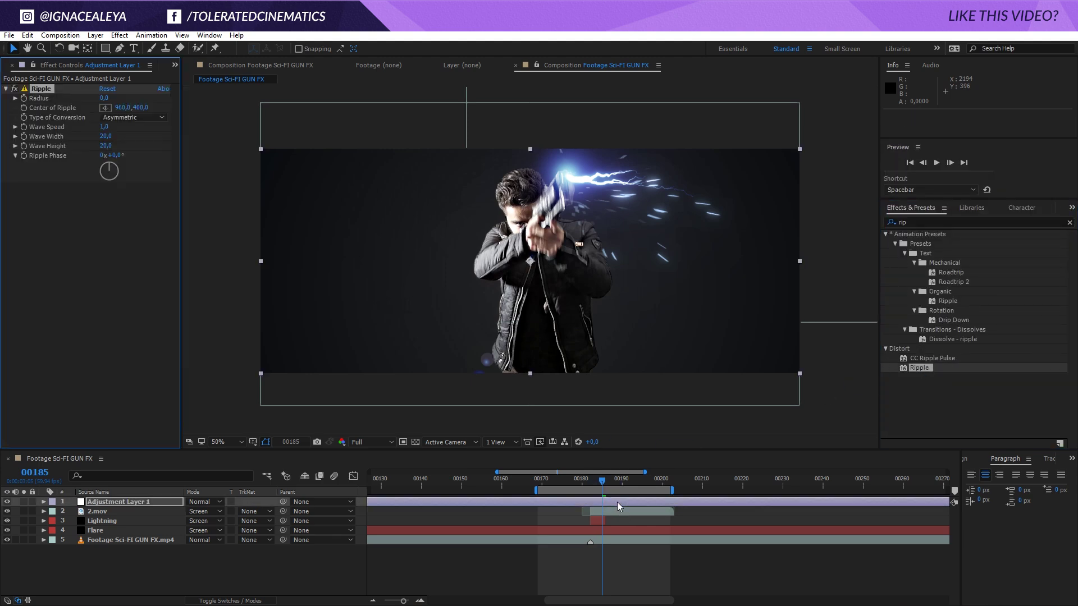
Keyframe the Center of Ripple along the muzzle at 1092, 94 on frame 185, 1110, 170 on frame 184 and 1152, 230 on frame 183
click(105, 107)
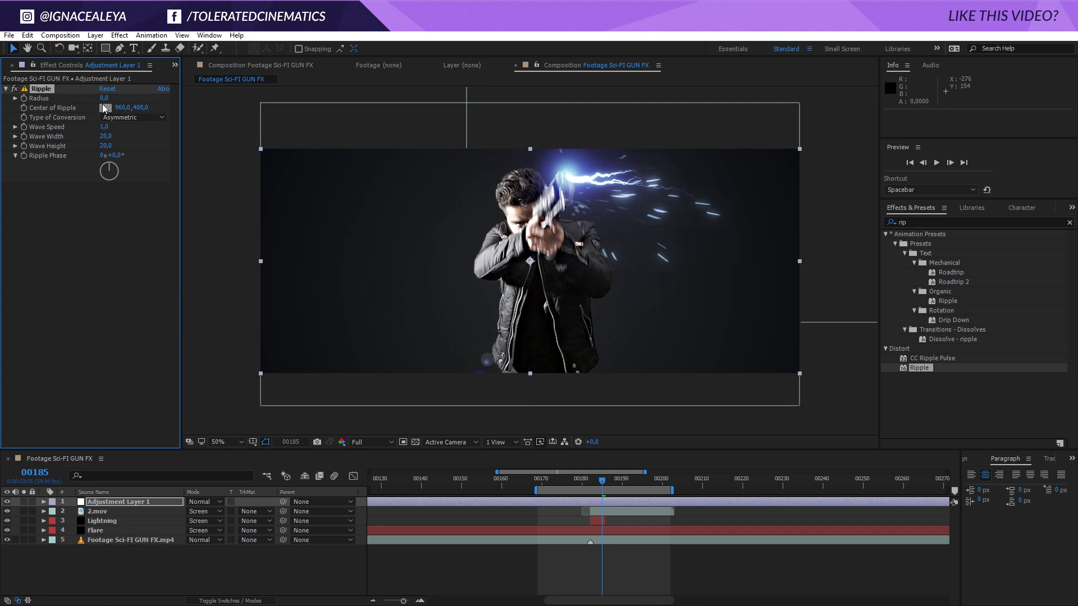
click(567, 175)
key(Page_Up)
key(Page_Down)
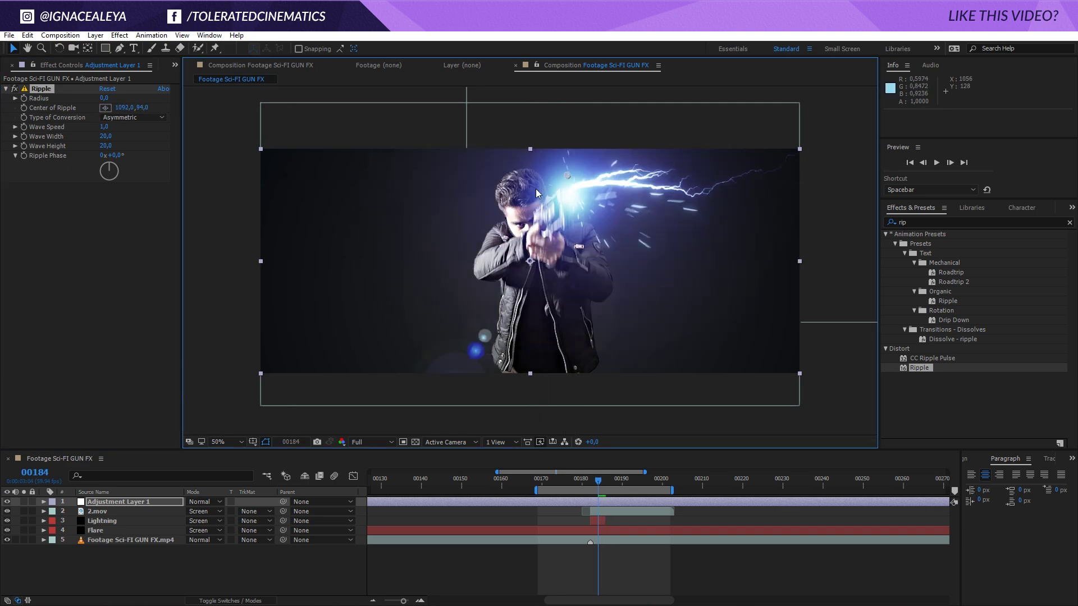
click(25, 110)
key(Page_Up)
drag(565, 178, 584, 217)
key(Page_Up)
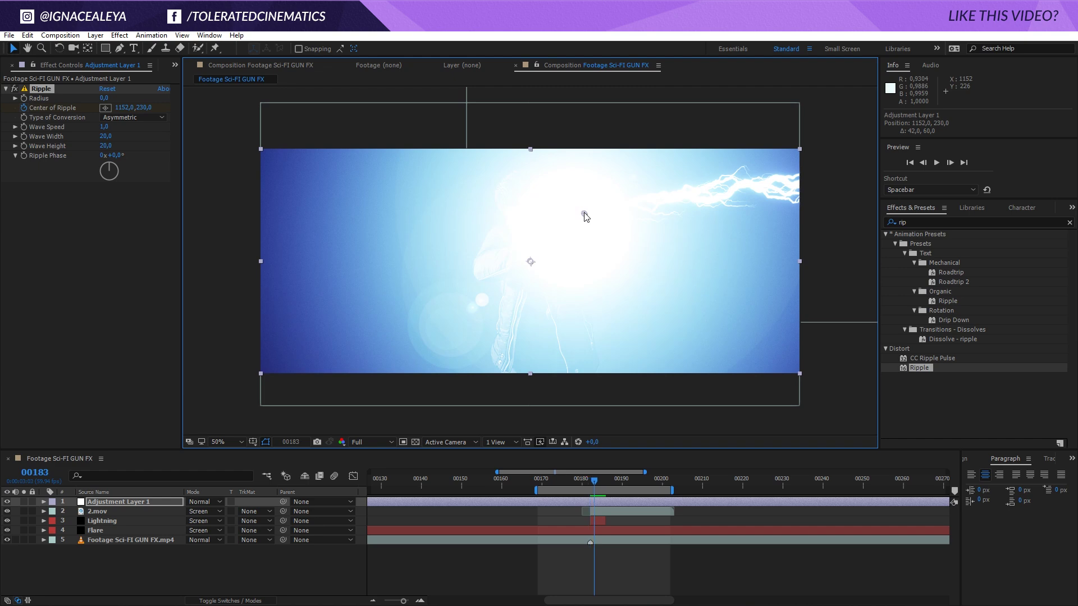
Keyframe the Center of Ripple at 1082, 40 on the gun barrel at frame 186 and check the frames after it
key(Page_Down)
key(Page_Down)
key(Page_Down)
drag(567, 175, 564, 159)
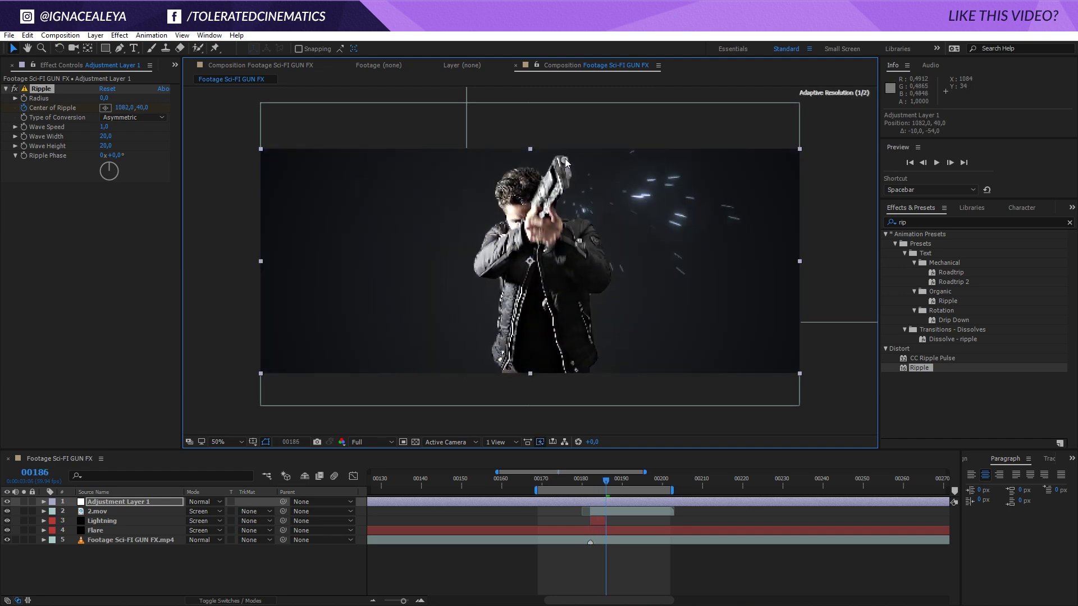
key(Page_Down)
key(Page_Down)
key(Page_Down)
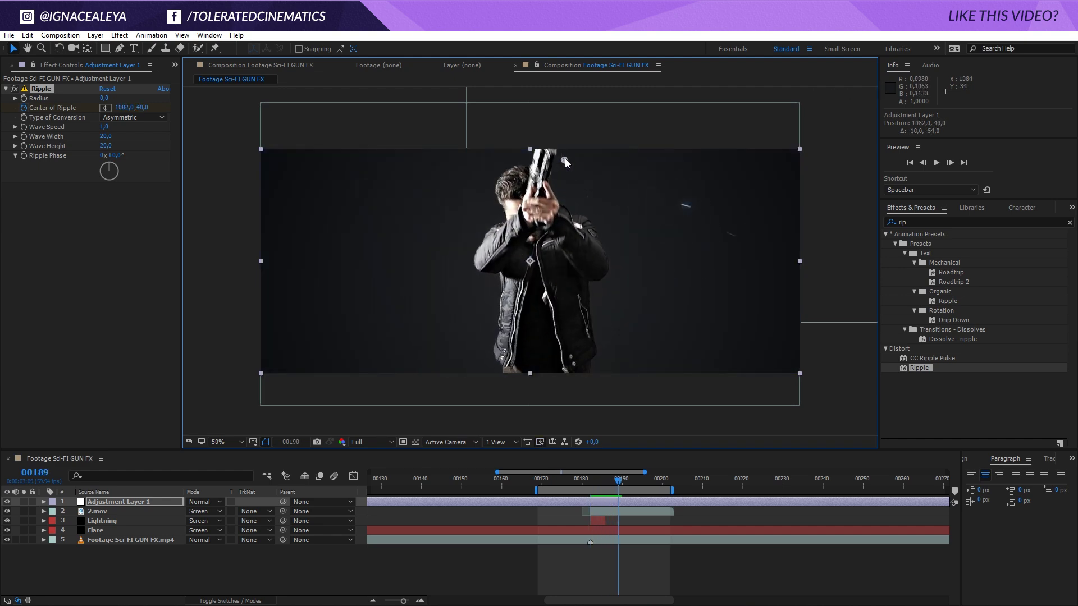
key(Page_Up)
key(Page_Up)
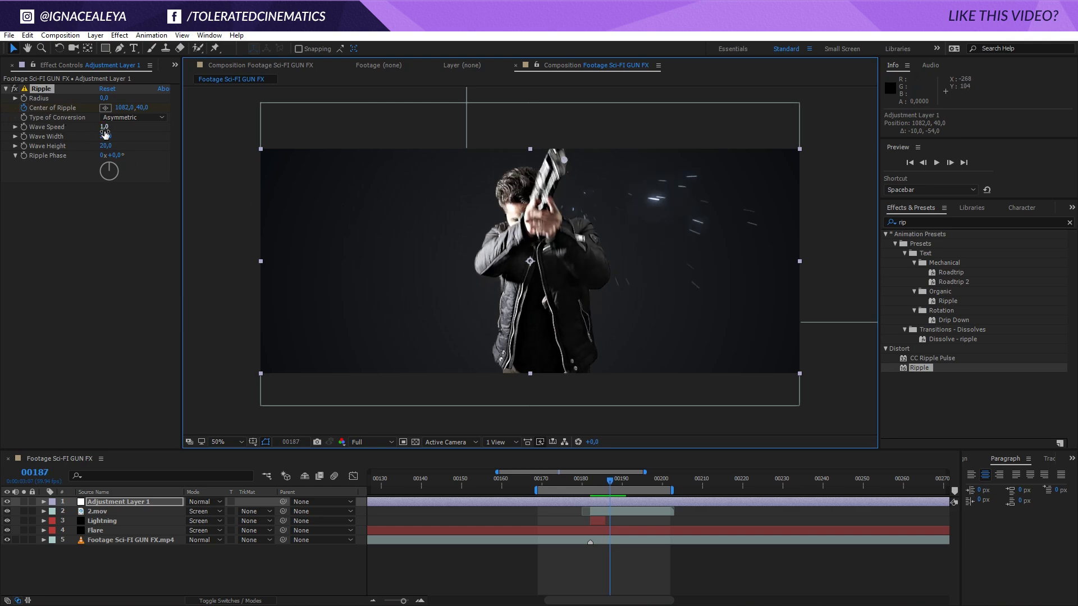
Tune the Ripple distortion with a Radius of 40, Wave Width of 63.5 and Wave Height of 64, judging it on frame 184
drag(109, 151, 131, 136)
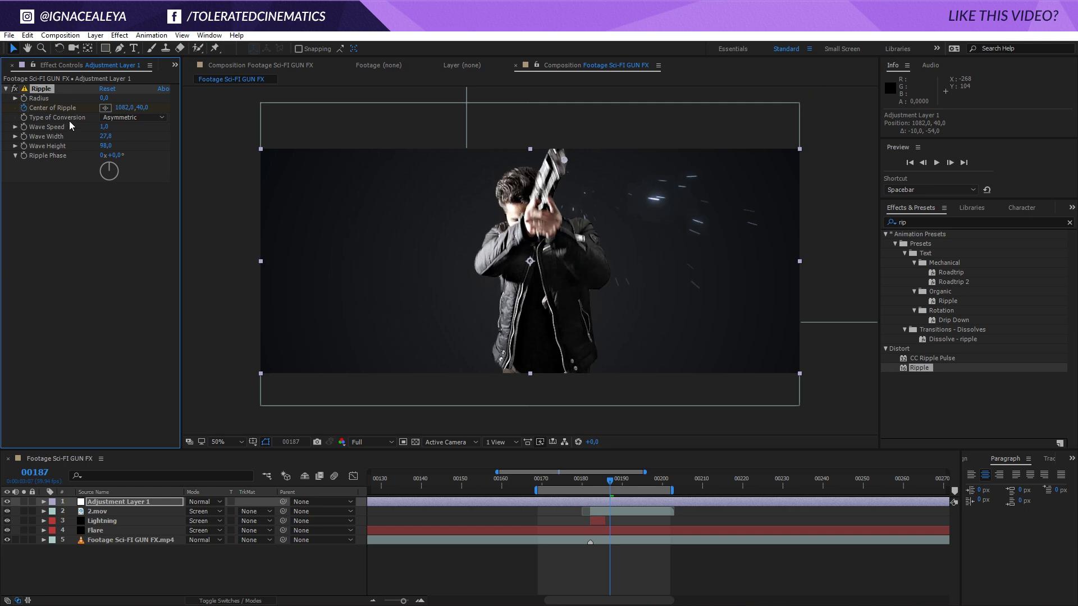
drag(104, 99, 137, 100)
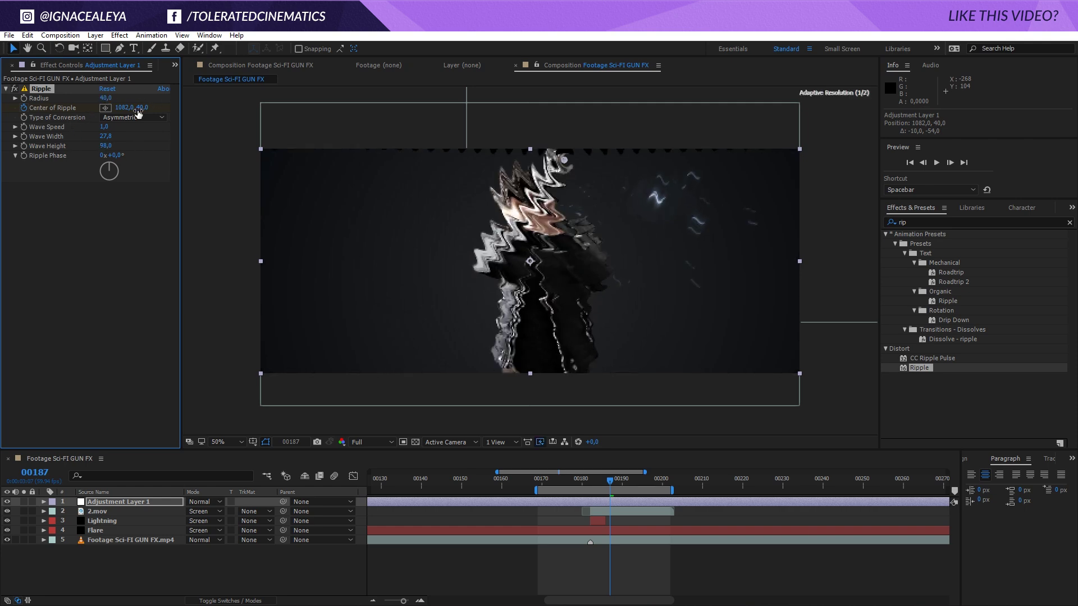
key(Page_Up)
key(Page_Up)
key(Page_Up)
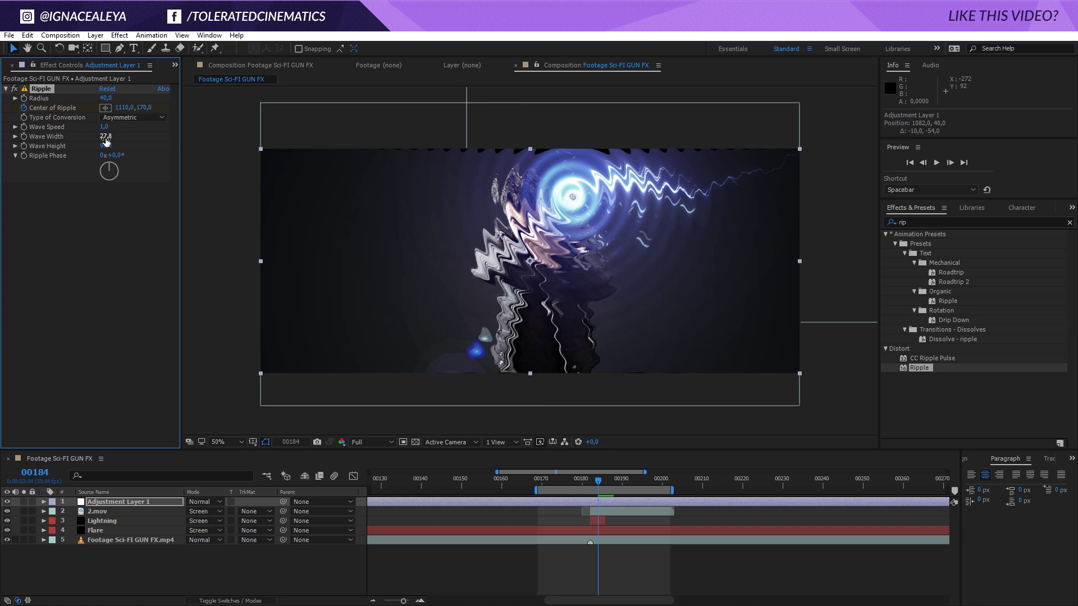
drag(105, 141, 565, 186)
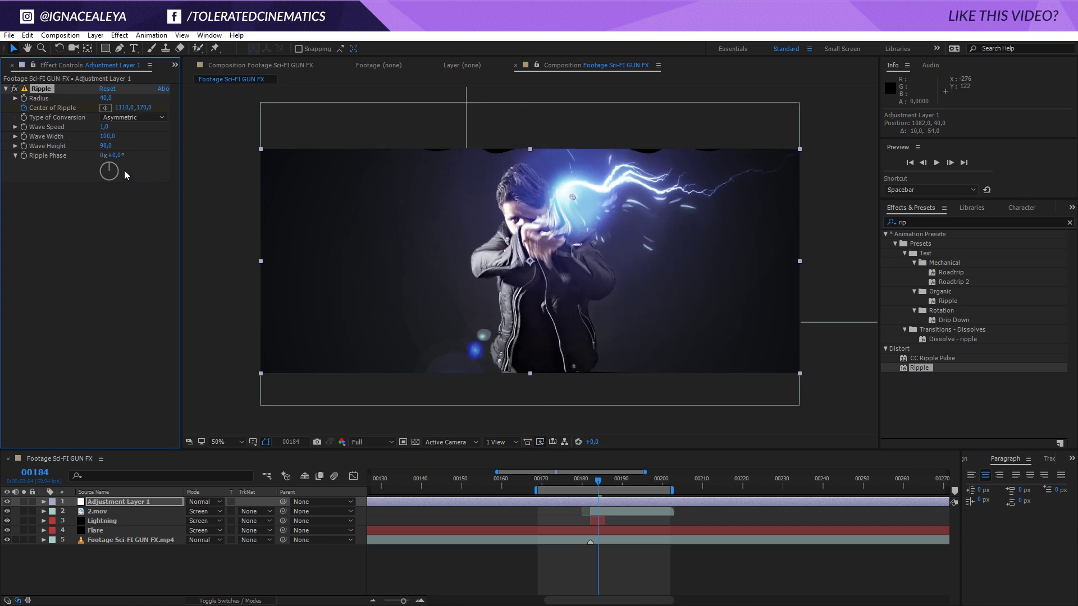
drag(106, 148, 79, 137)
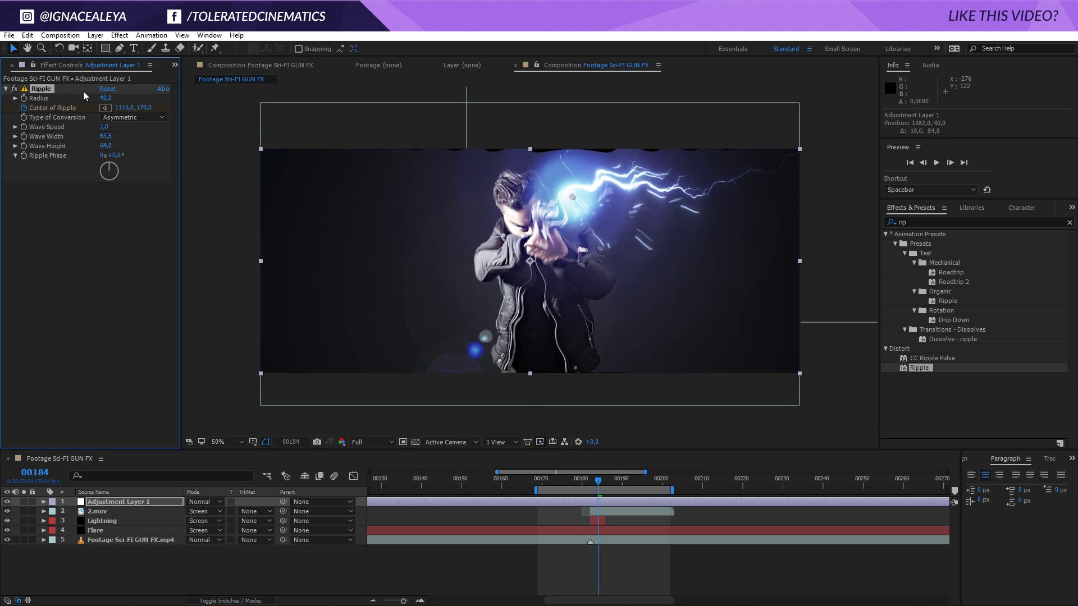
Animate the Ripple Radius from 0 on frame 182 to 47 on frame 184
drag(101, 98, 81, 106)
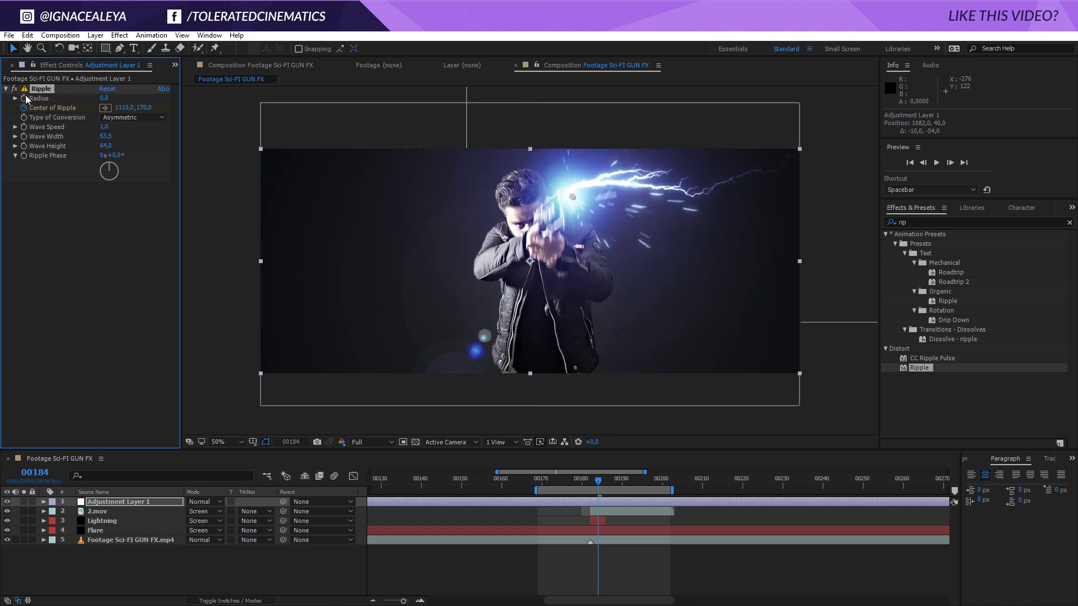
key(Page_Up)
key(Page_Up)
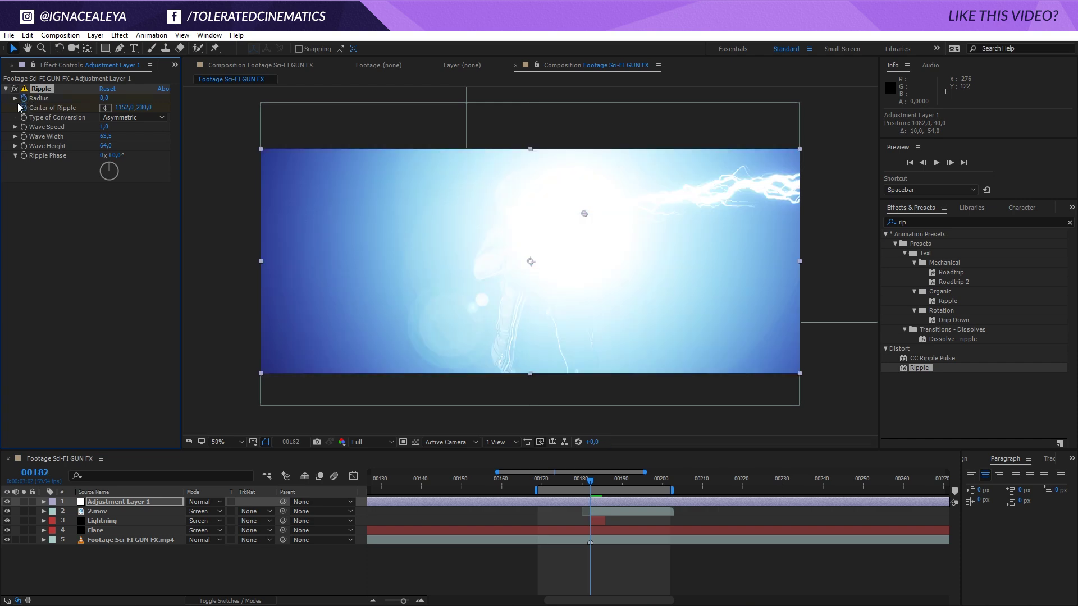
key(Page_Down)
key(Page_Down)
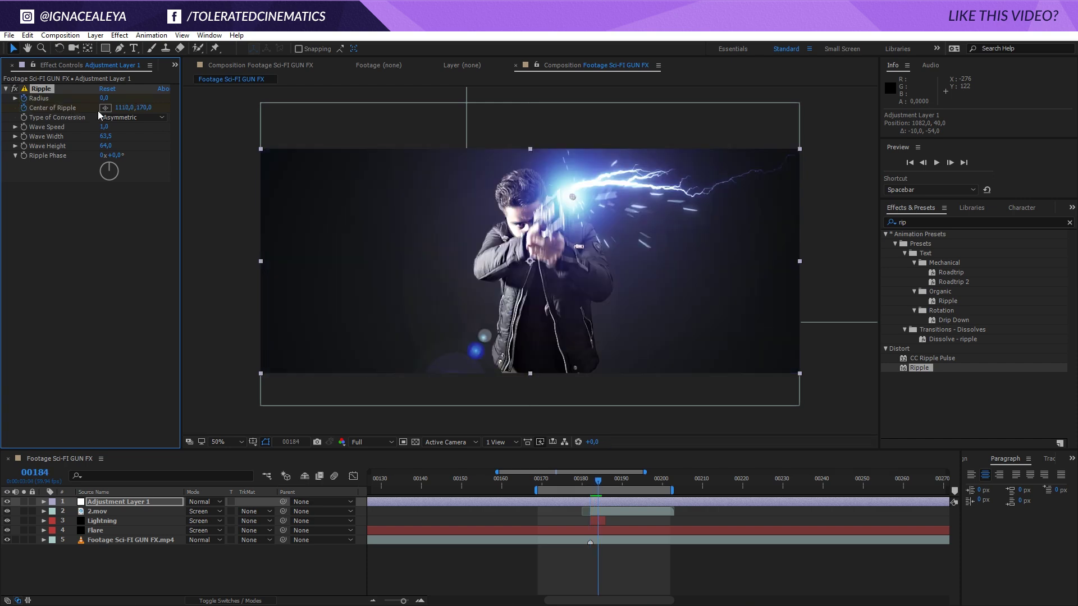
drag(104, 98, 132, 103)
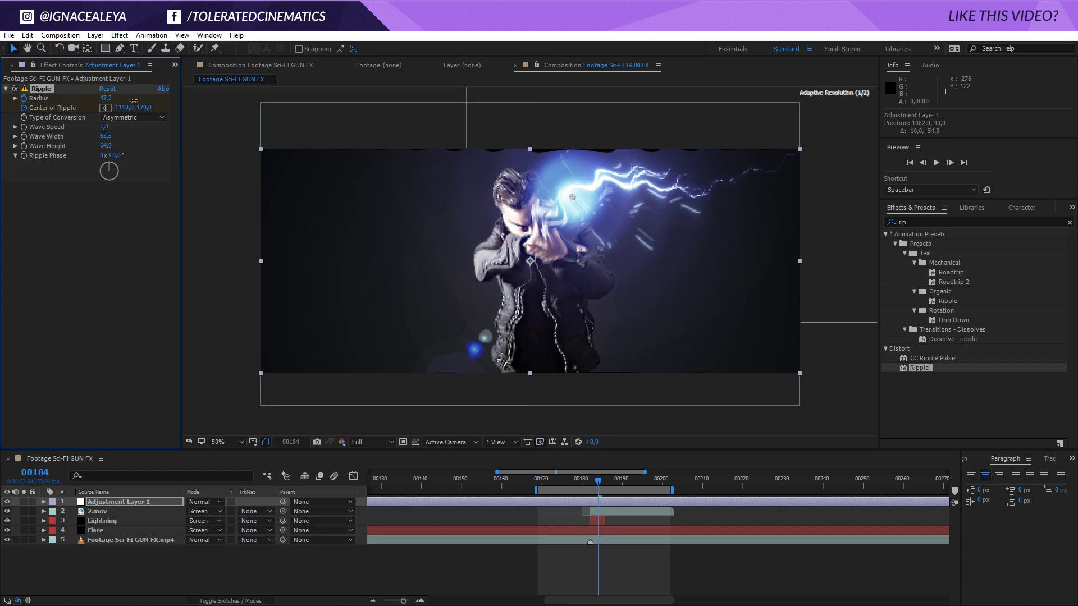
Bring the Ripple Radius back to 0 with a keyframe on frame 188
key(Page_Down)
key(Page_Down)
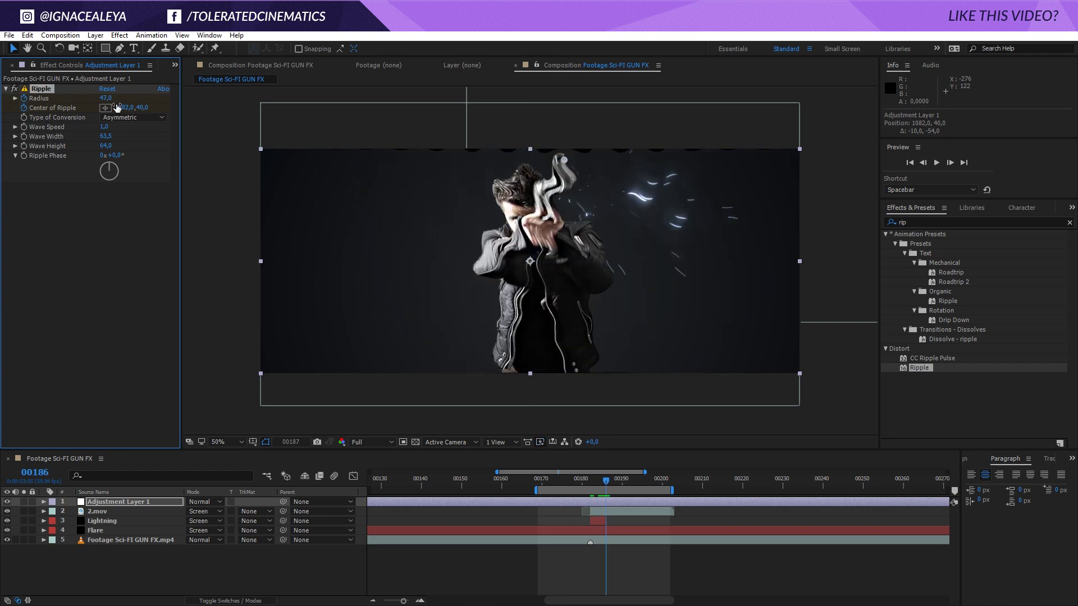
key(Page_Down)
key(Page_Down)
drag(105, 98, 84, 100)
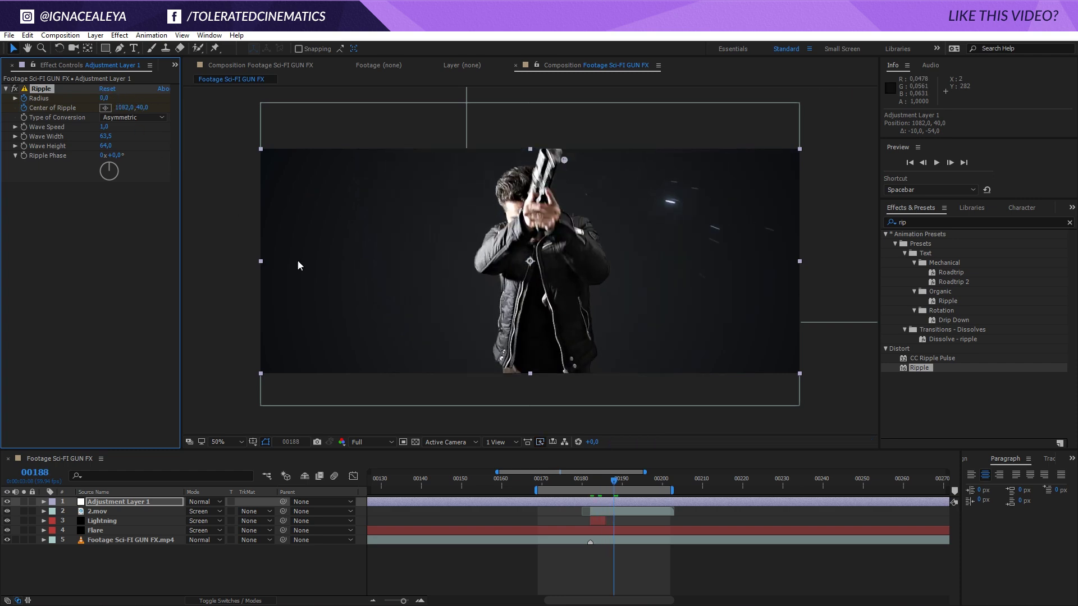
Reveal the adjustment layer's keyframes, play back the ripple, and move the last Radius keyframe to frame 193
key(u)
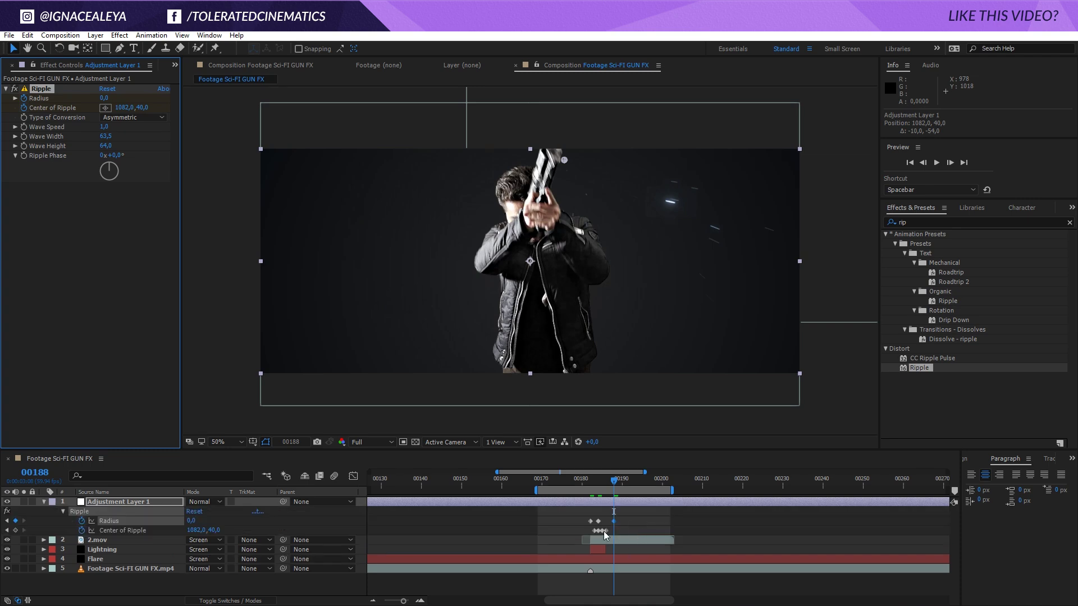
key(space)
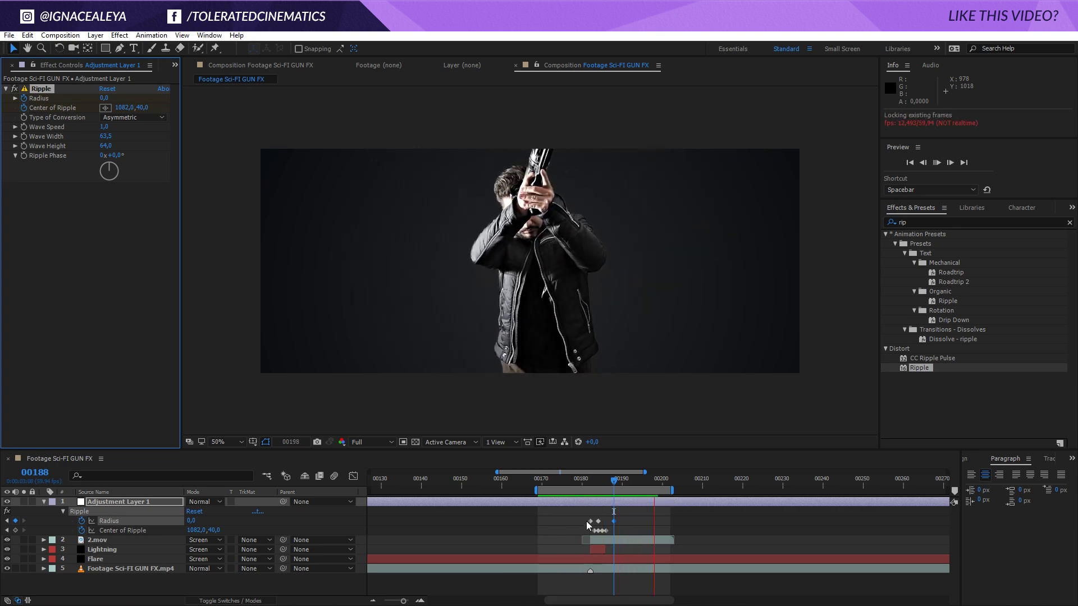
drag(620, 485, 599, 486)
drag(614, 525, 636, 528)
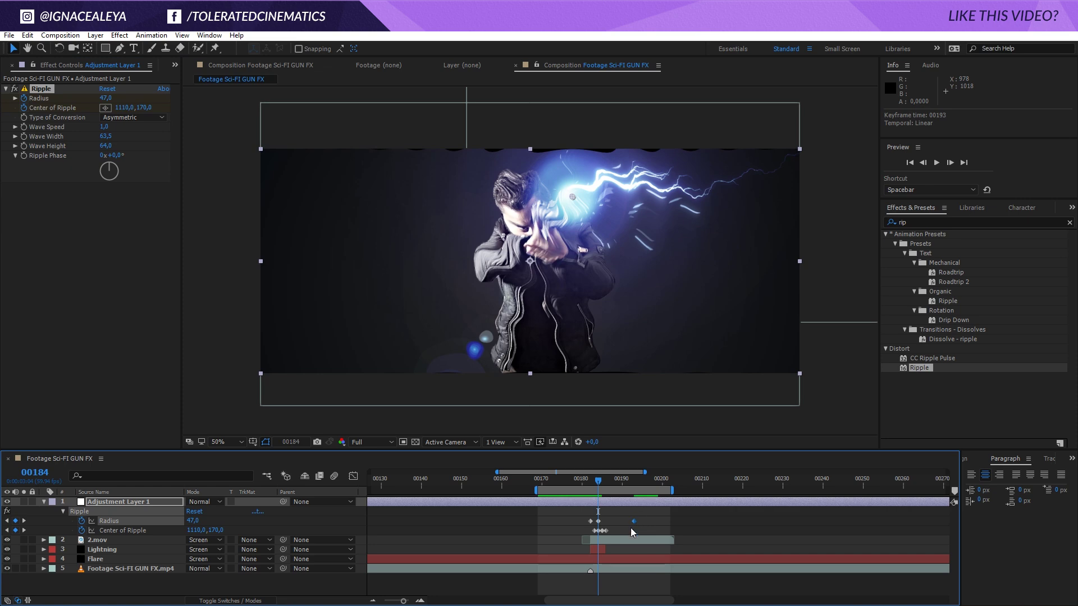
Preview the ripple, park on frame 185 and add Motion Tile above Ripple on the adjustment layer
key(space)
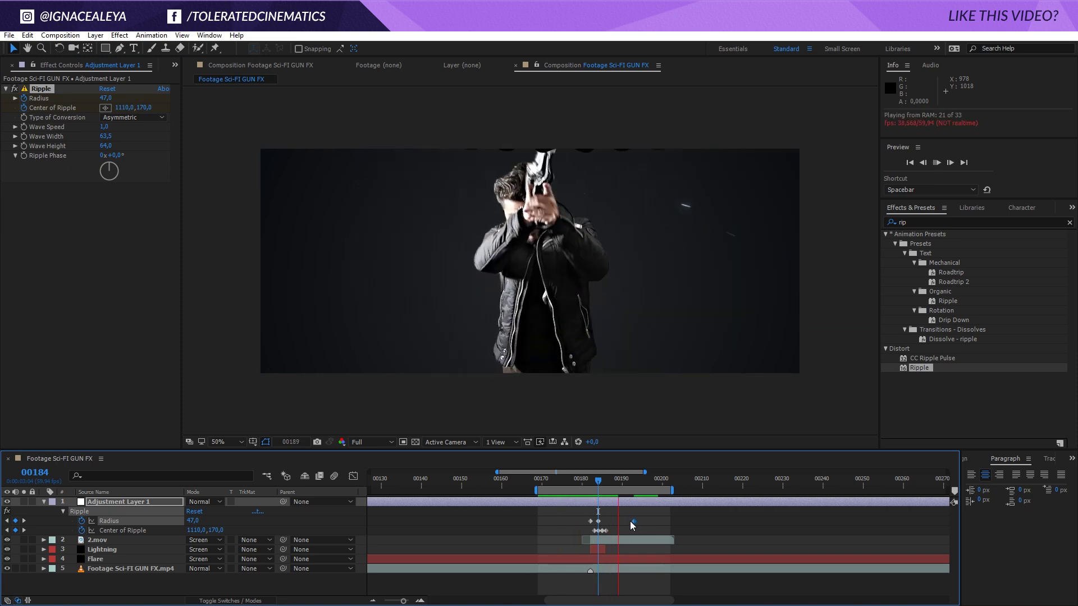
click(606, 490)
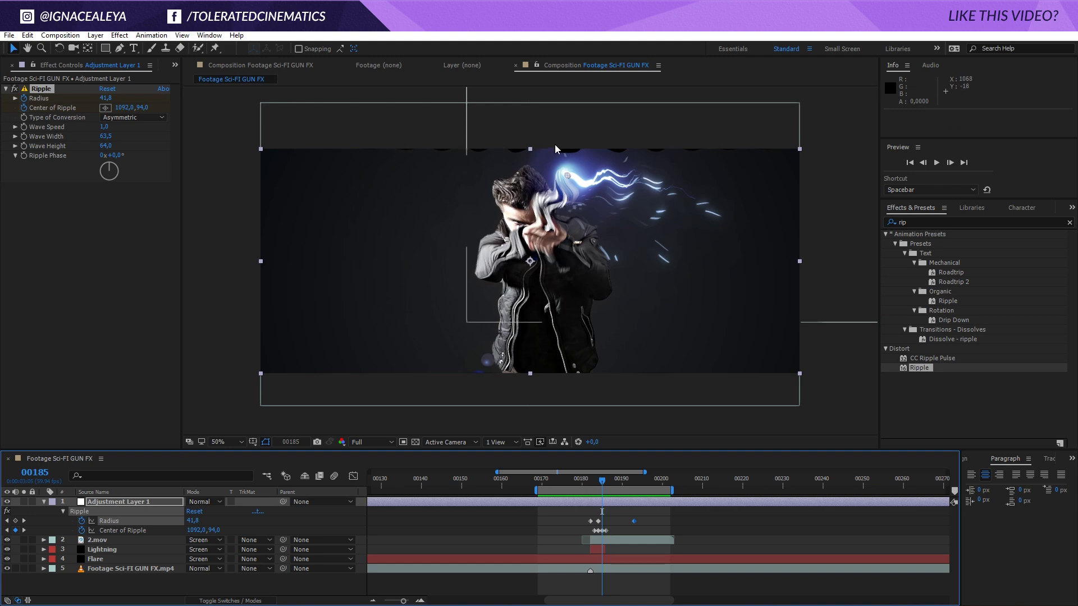
click(931, 222)
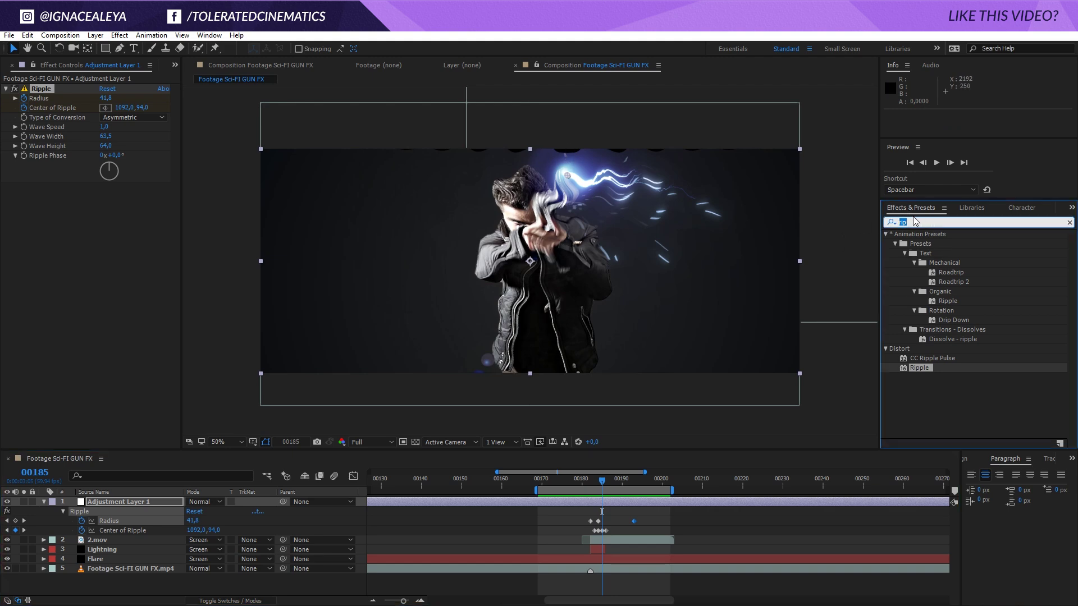
text(mot)
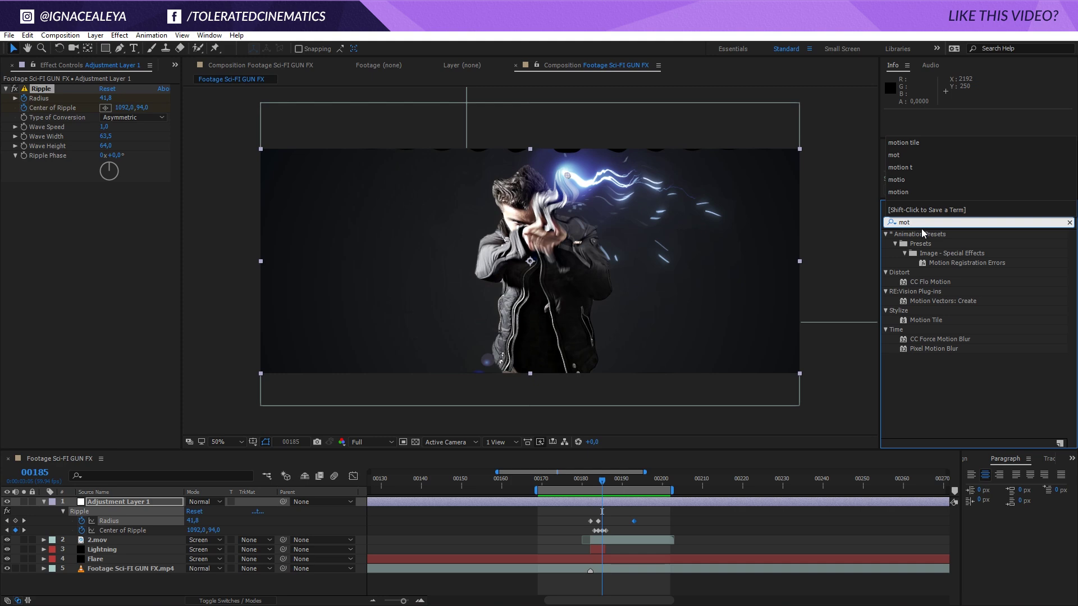
text(io)
drag(932, 324, 44, 91)
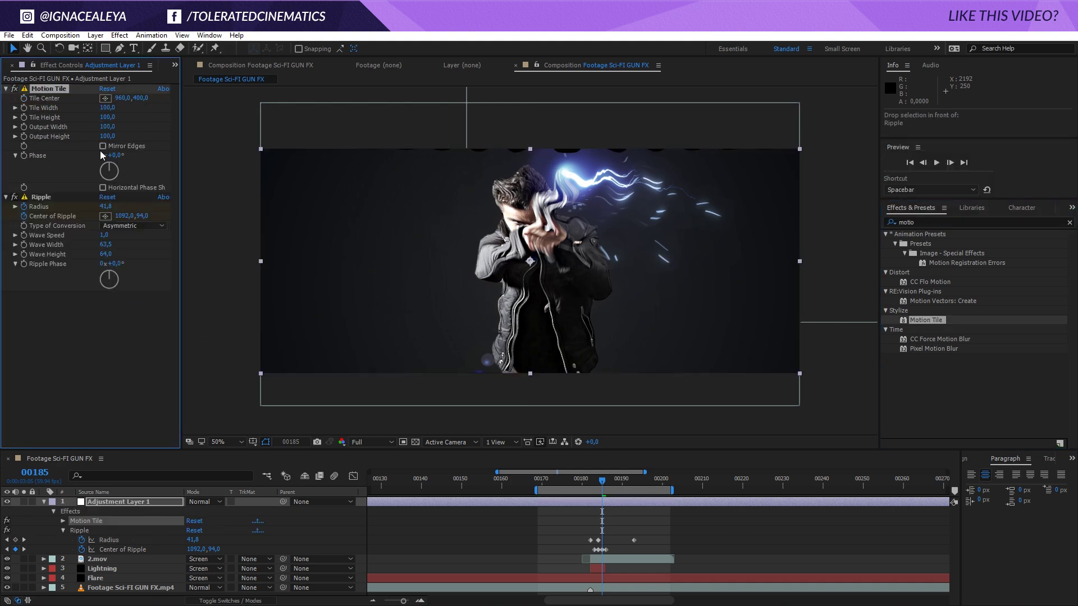
Enable Mirror Edges on Motion Tile, set its Output Height to 120 and play back the result
click(129, 129)
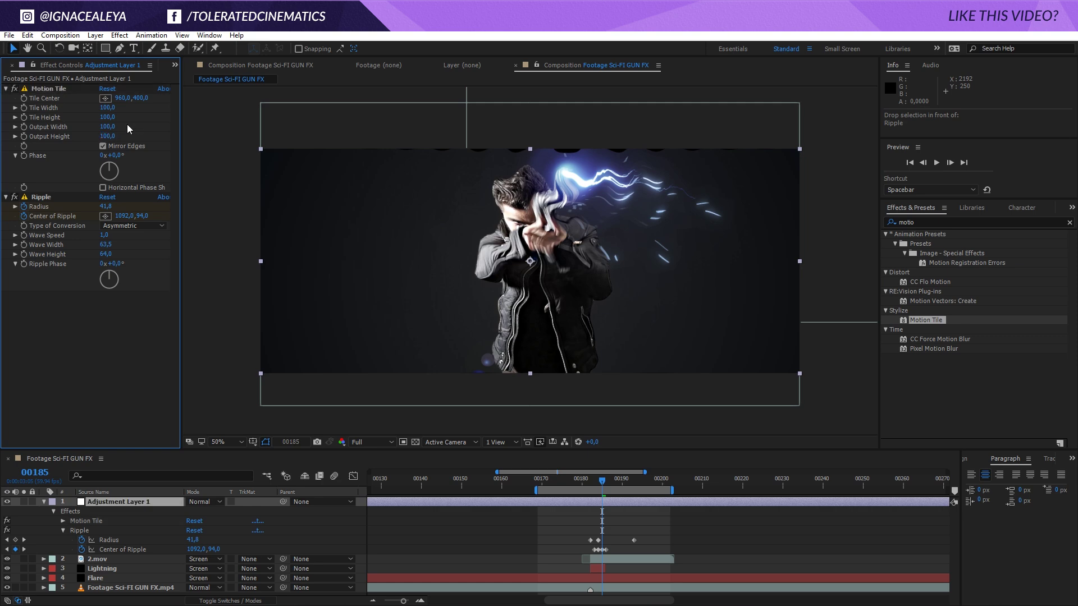
key(Return)
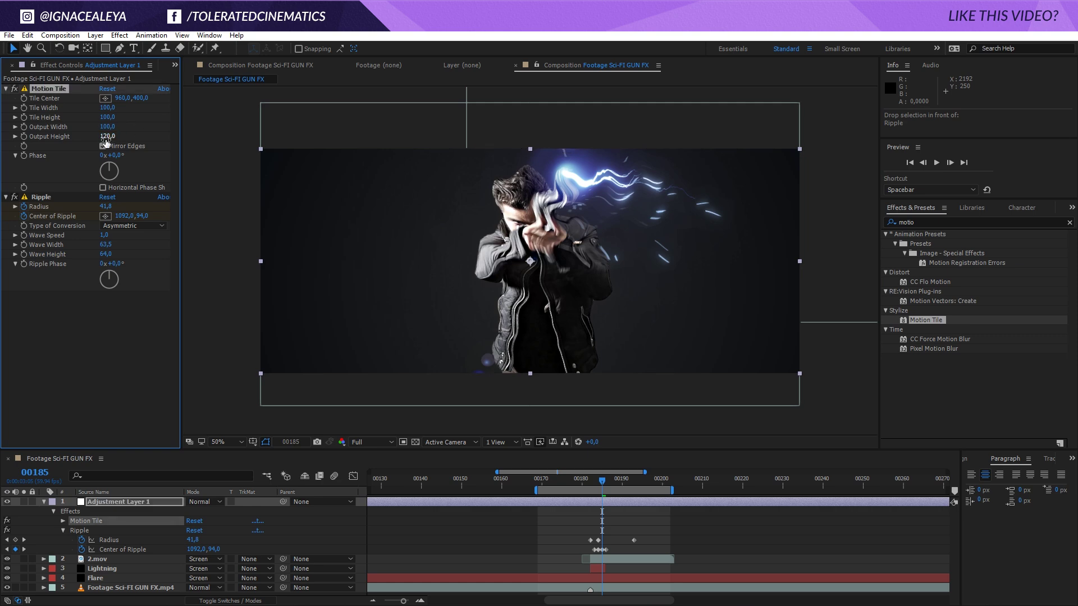
click(697, 534)
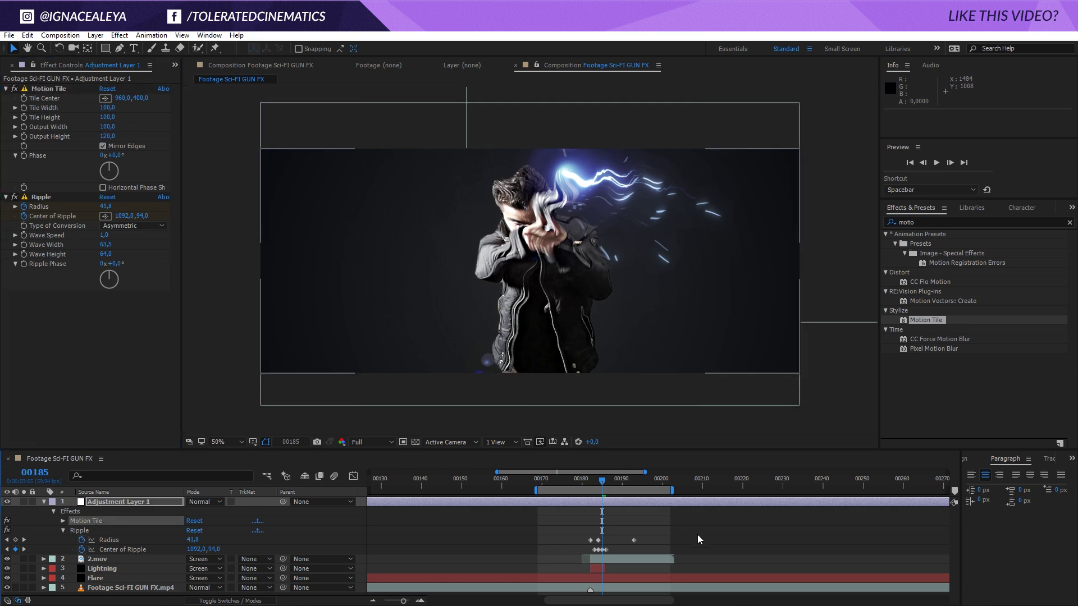
key(space)
click(602, 481)
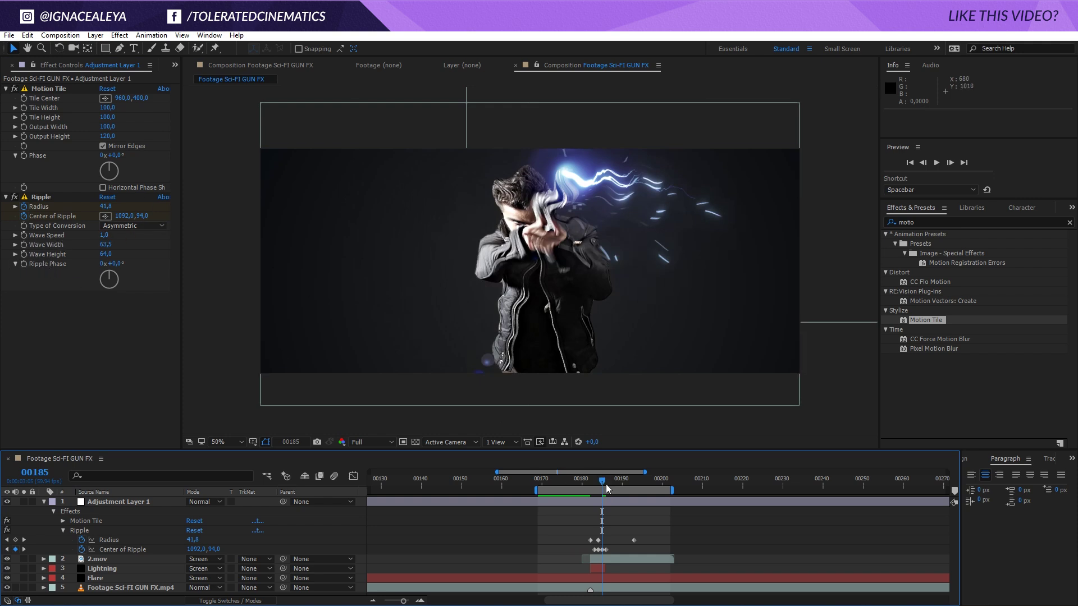
Animate the Ripple Phase from 0° on frame 182 to 1x+165° on frame 186
drag(598, 481, 590, 481)
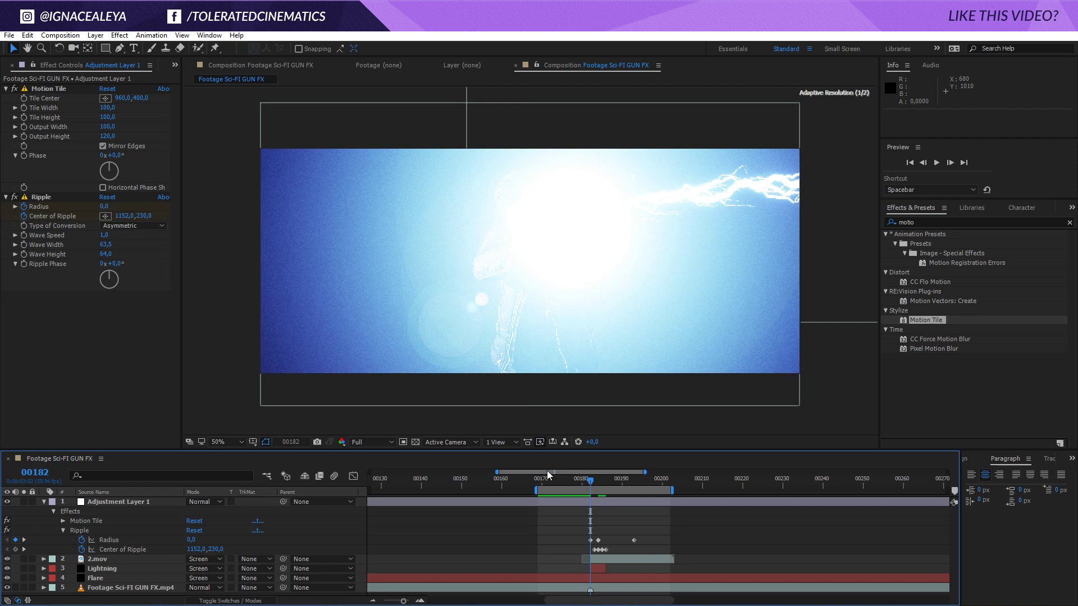
click(24, 270)
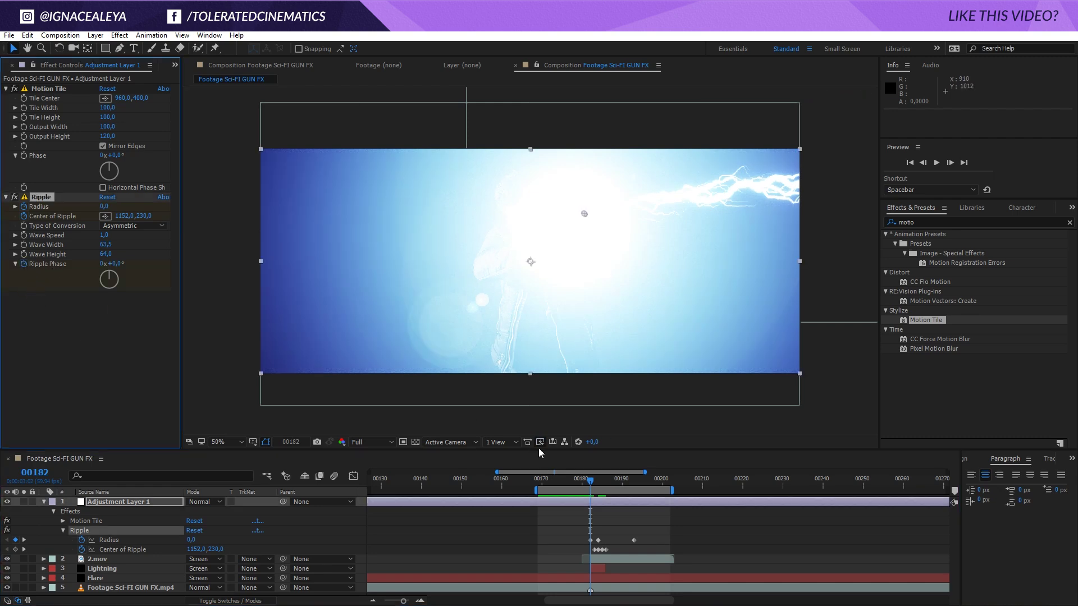
drag(594, 484, 606, 484)
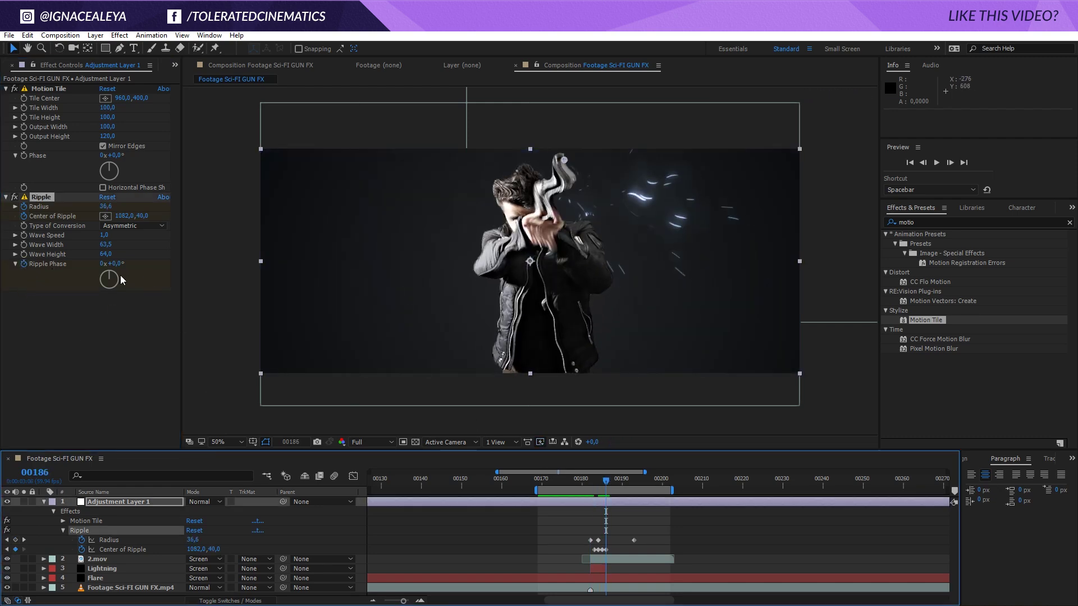
drag(120, 264, 418, 286)
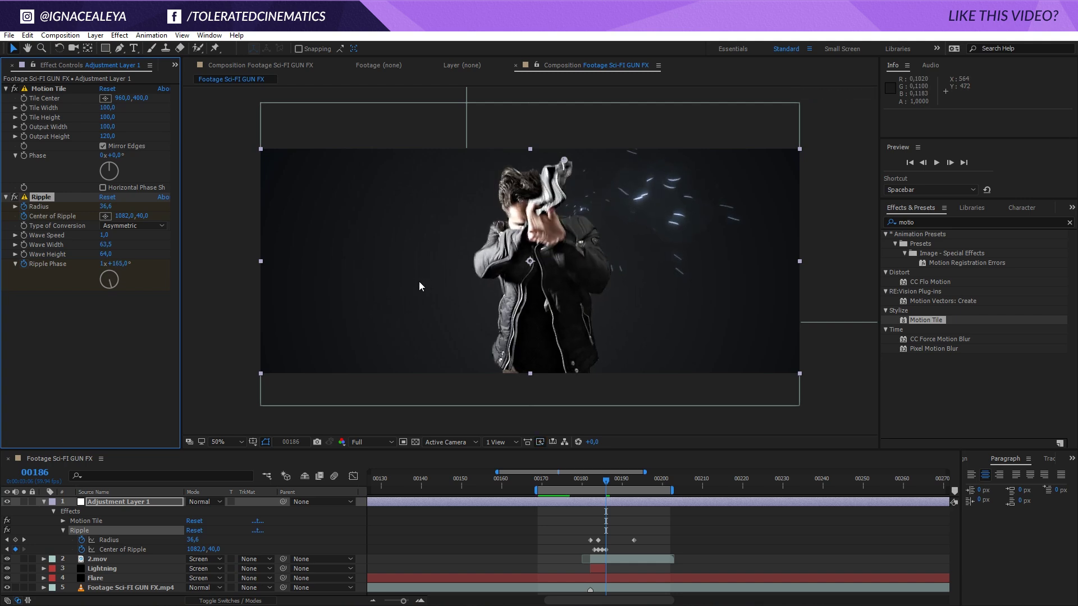
Reveal the adjustment layer's modified properties, move the last Ripple Phase keyframe to frame 193 and play back the animation
key(u)
key(u)
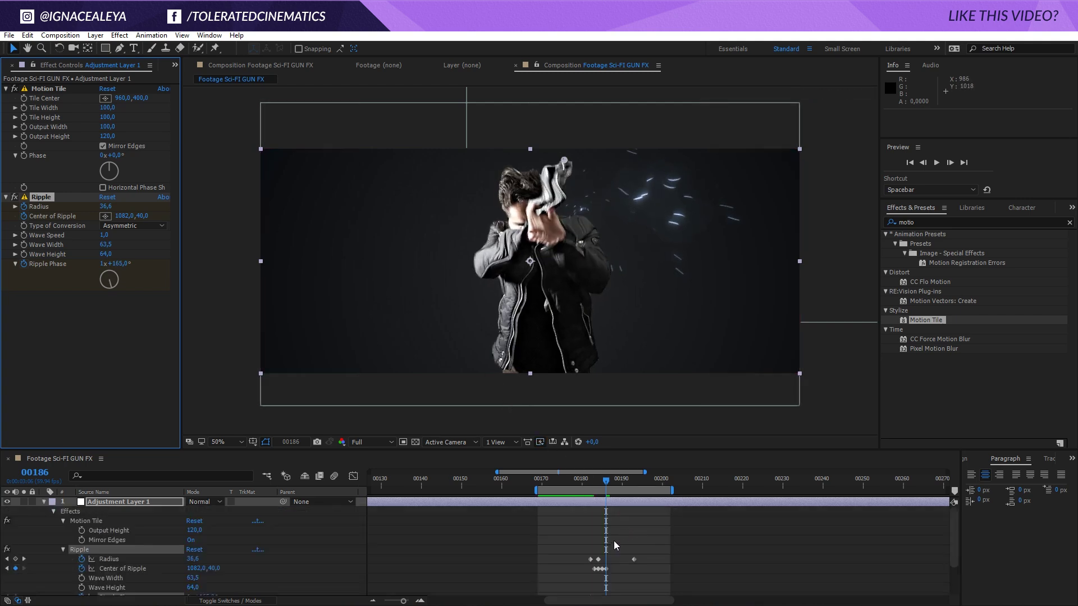
scroll(622, 572, down, 3)
drag(606, 552, 638, 553)
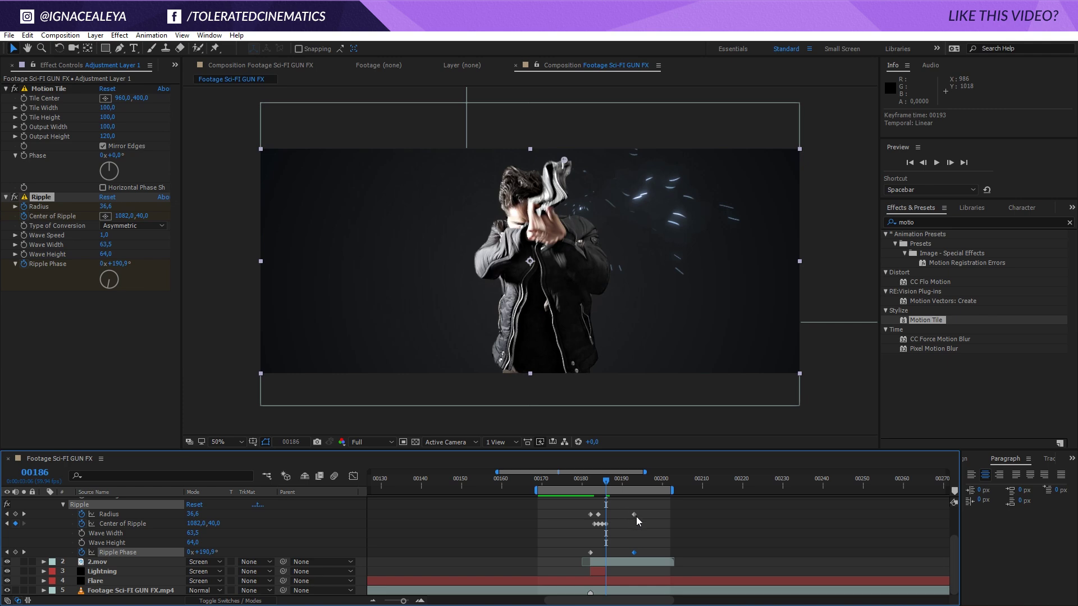
key(space)
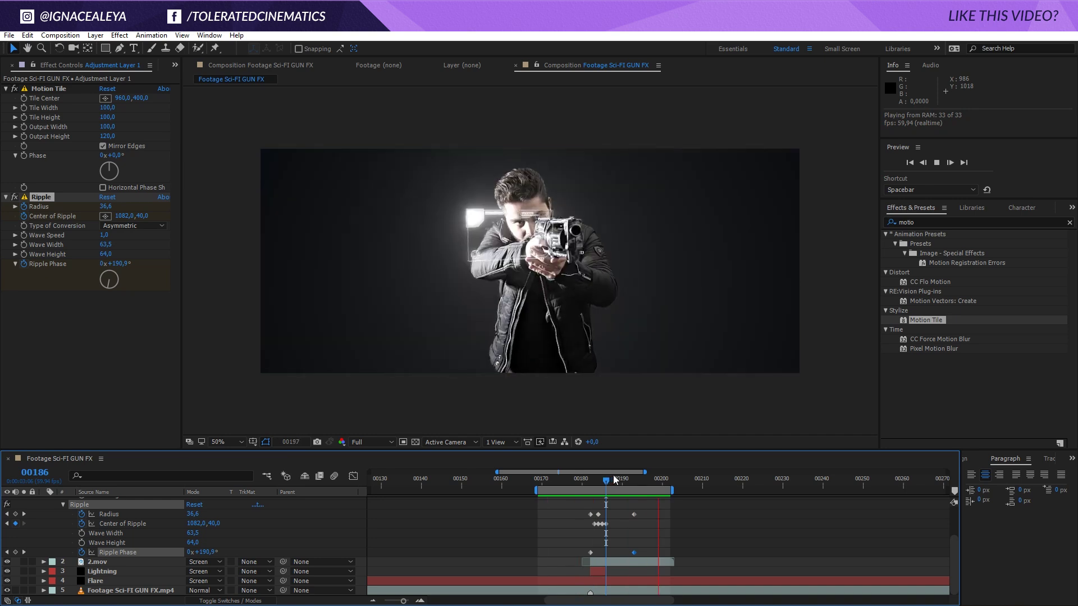
Collapse the adjustment layer, move it below the Flare layer directly above the footage, and preview the result
mouse_move(615, 479)
mouse_down()
mouse_move(625, 481)
mouse_move(614, 488)
mouse_up()
scroll(141, 519, up, 3)
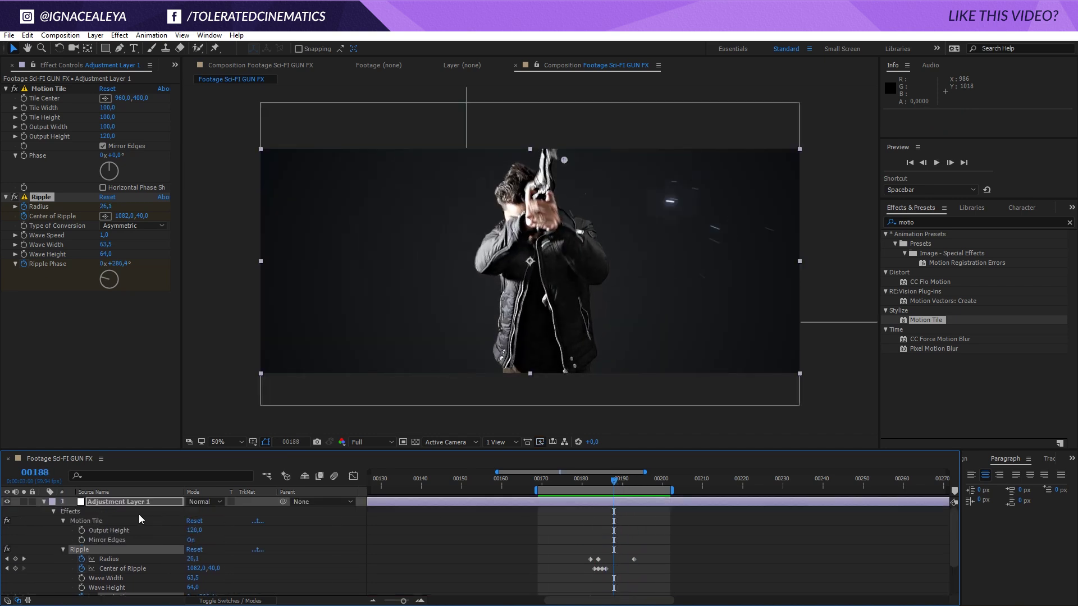
click(45, 505)
drag(115, 503, 115, 536)
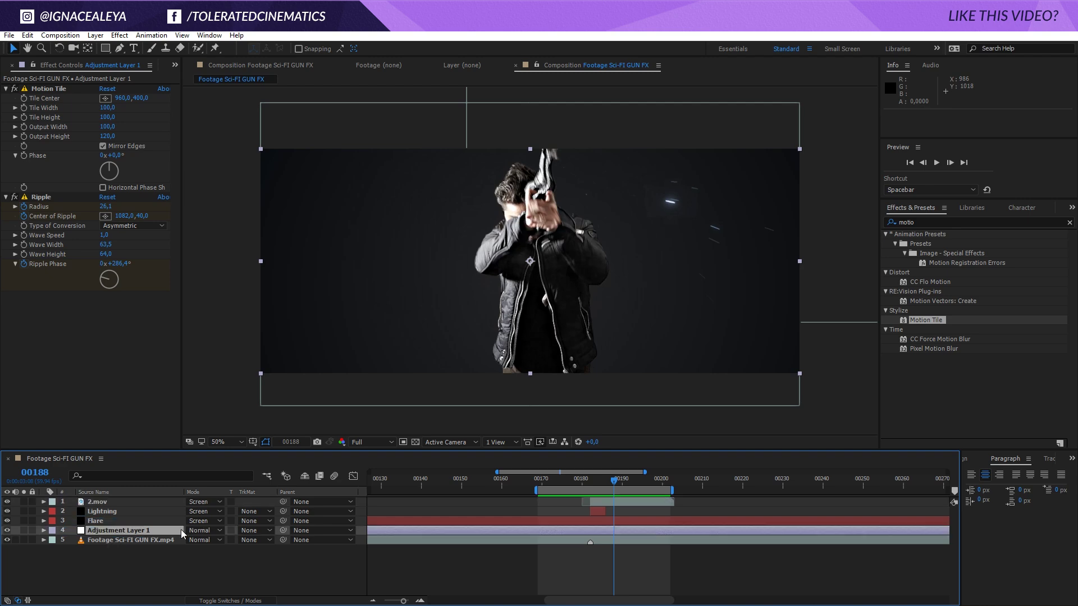
mouse_move(609, 484)
mouse_down()
mouse_move(589, 484)
mouse_move(598, 484)
mouse_up()
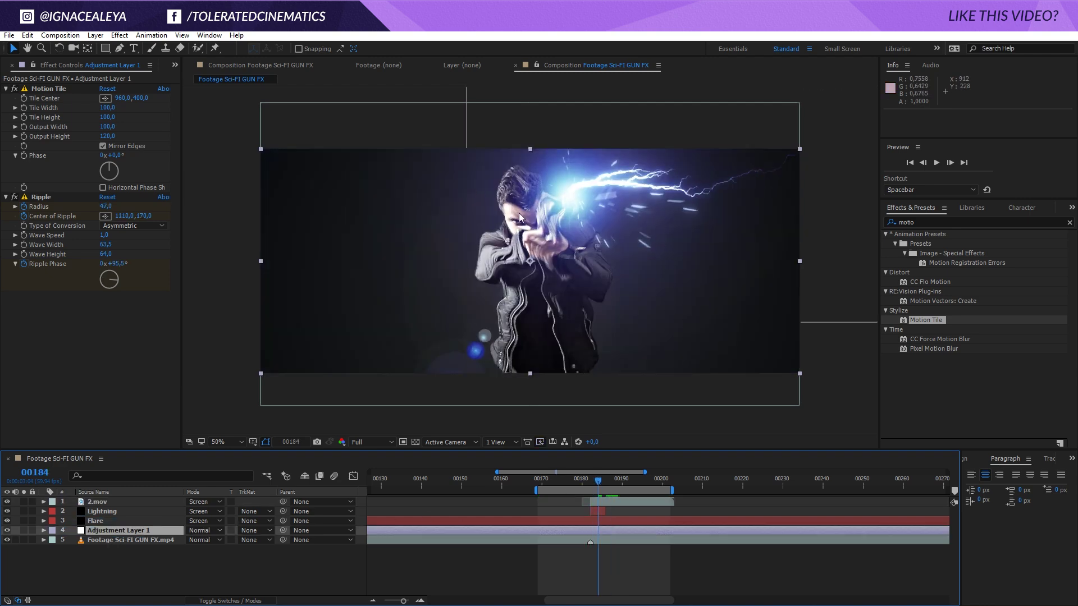
key(space)
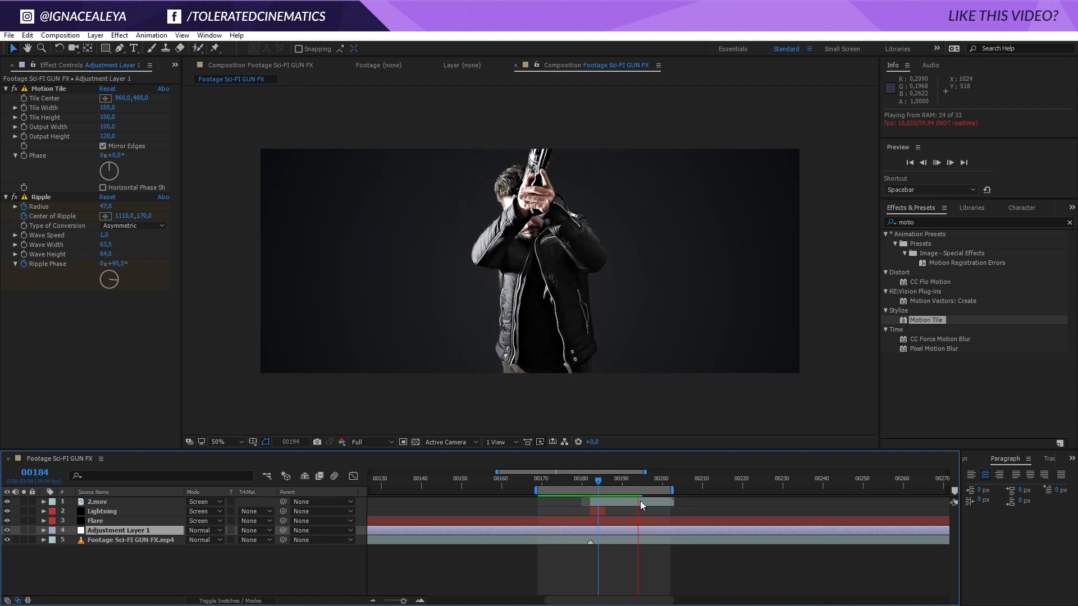
Duplicate the gun footage layer, split the copy at frame 182 and delete the part before that frame
click(593, 482)
click(591, 485)
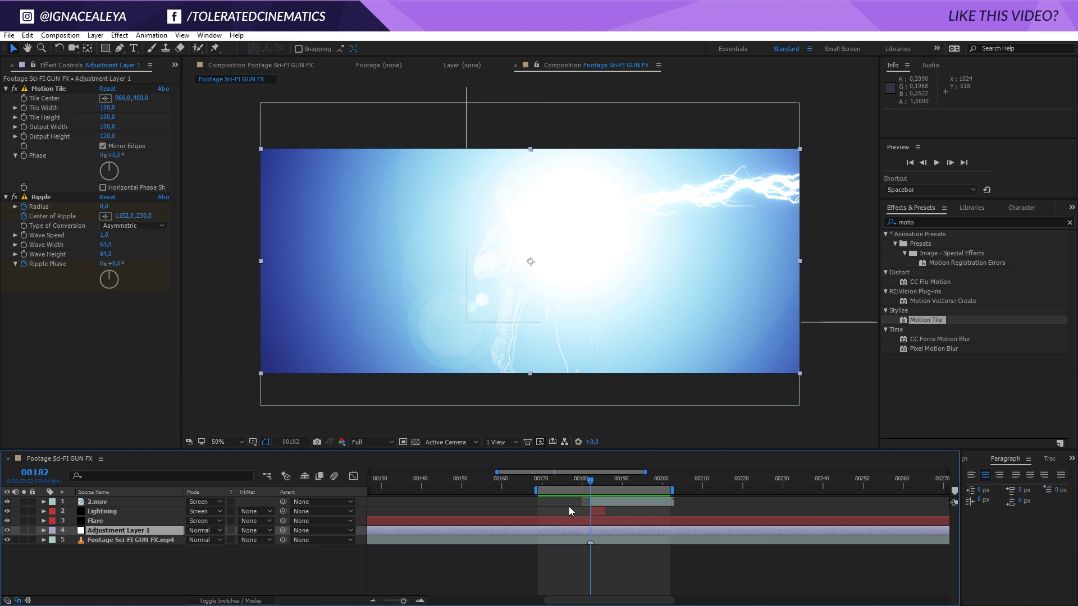
click(129, 540)
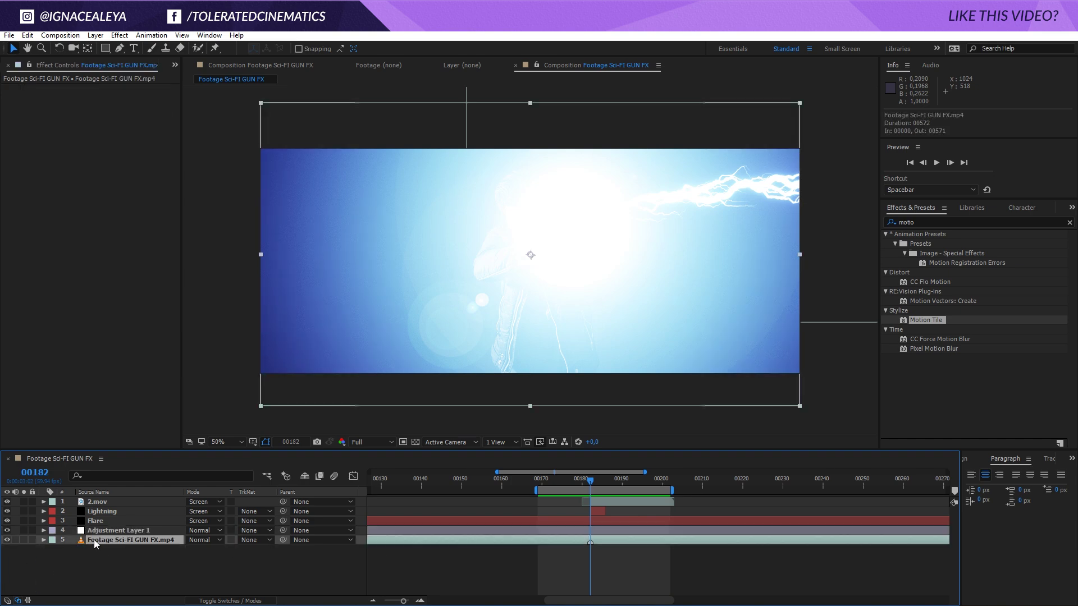
key(ctrl+d)
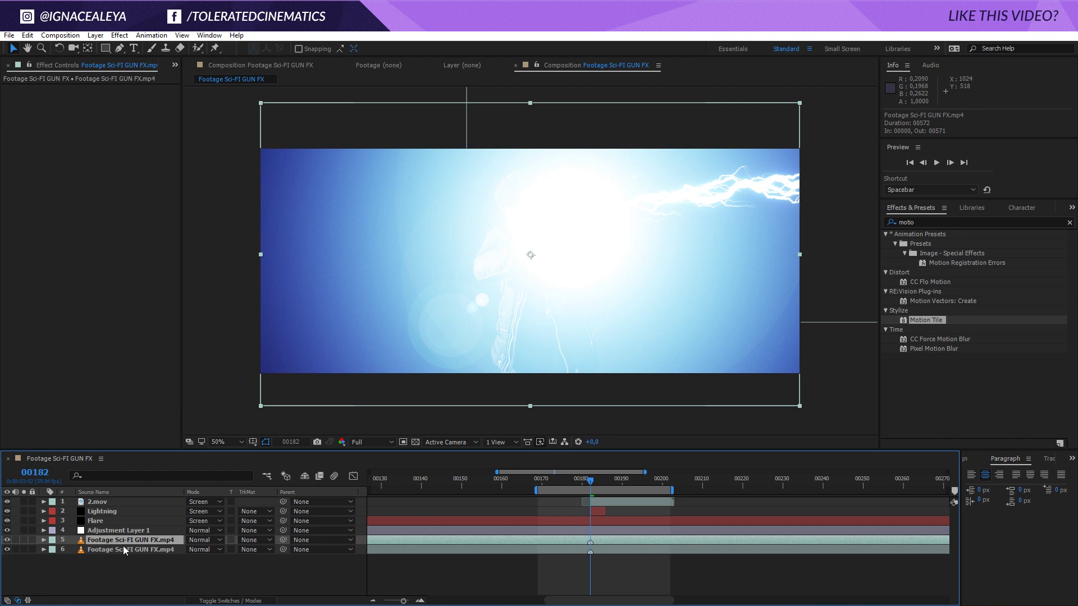
key(ctrl+shift+d)
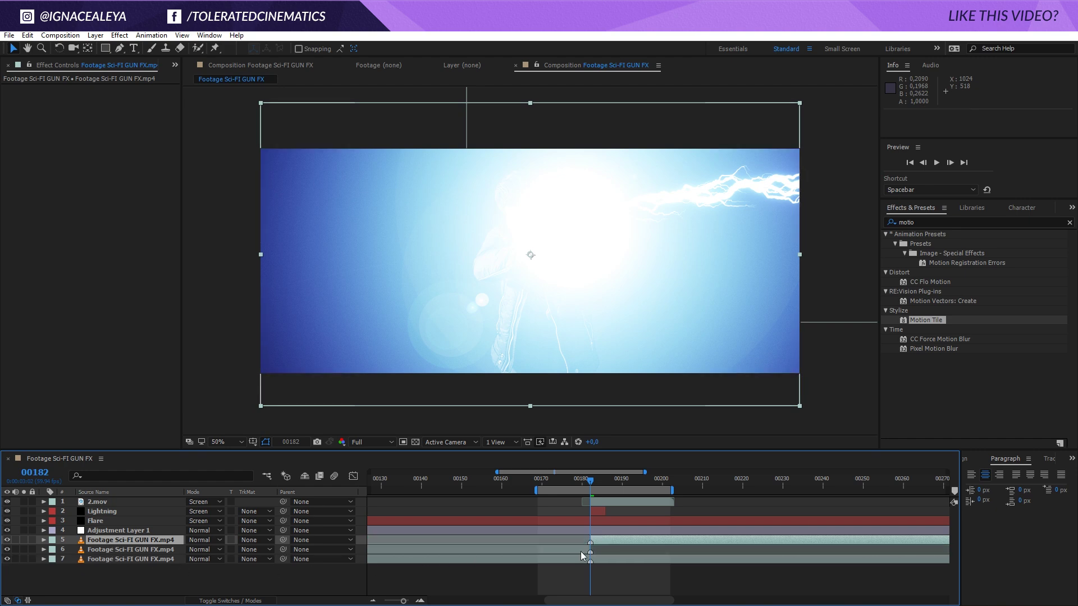
click(583, 559)
key(Delete)
Advance to frame 187 and trim the footage copy so that it ends on frame 186
key(Page_Down)
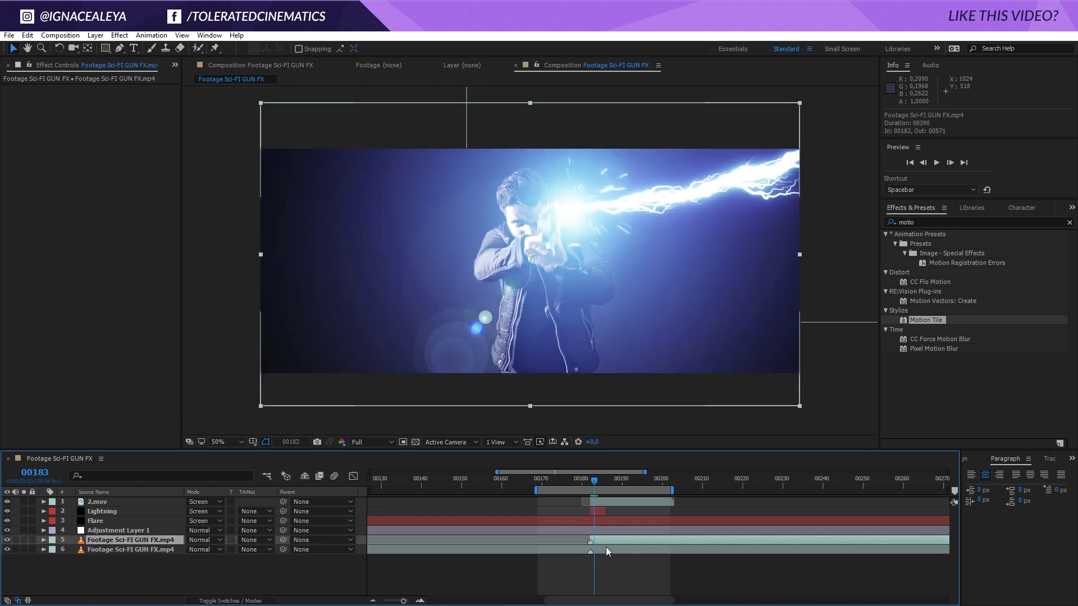
key(Page_Down)
key(Page_Down)
key(Page_Down)
key(Page_Down)
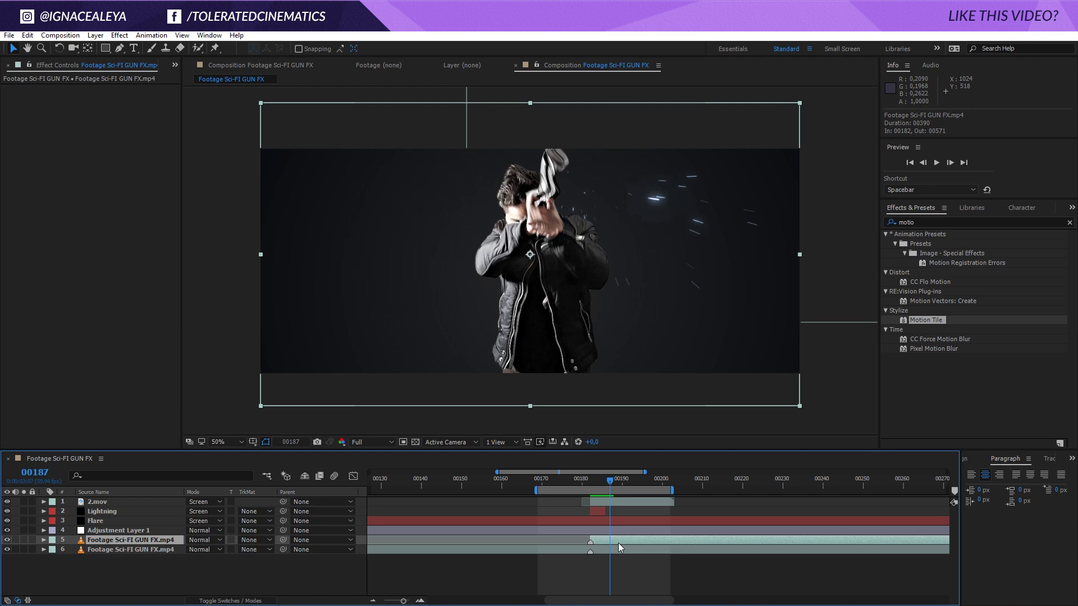
click(613, 531)
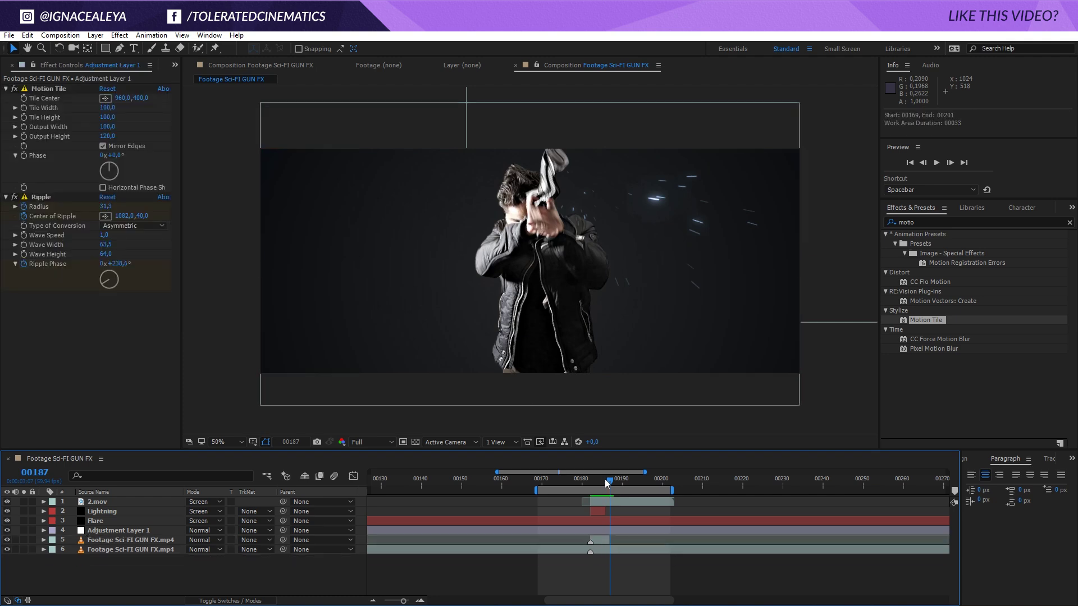
Set the trimmed footage copy's blending mode to Add, judging it on frame 185
drag(606, 483, 601, 484)
click(601, 542)
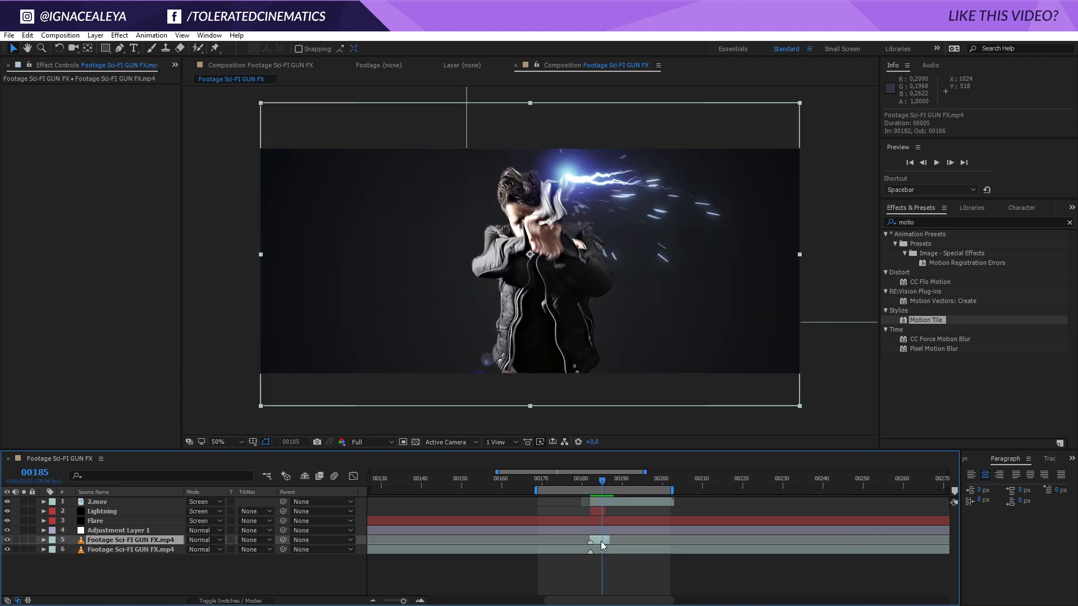
click(202, 542)
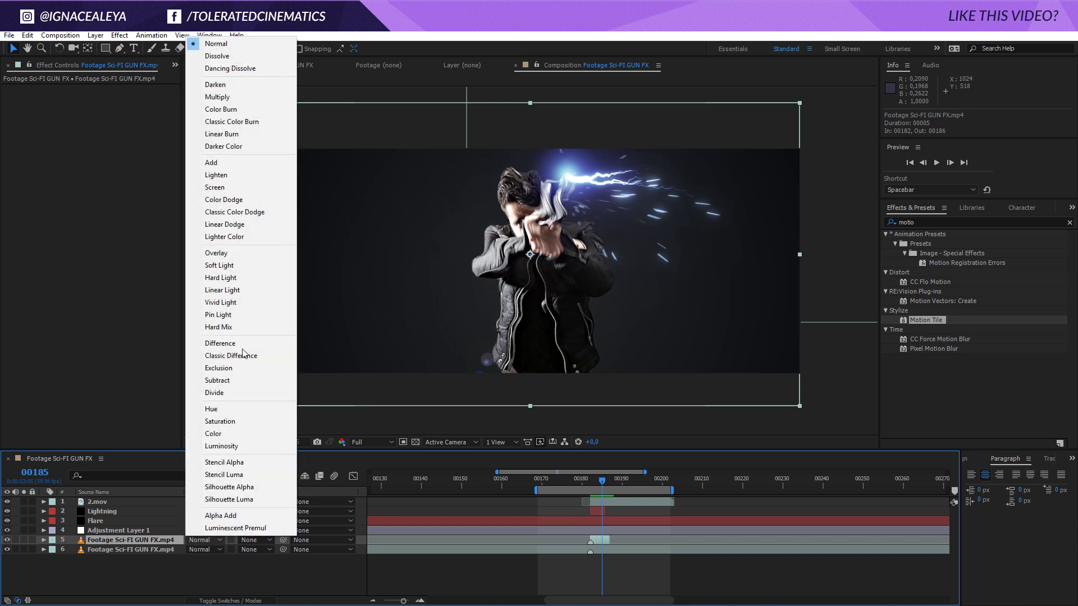
click(231, 163)
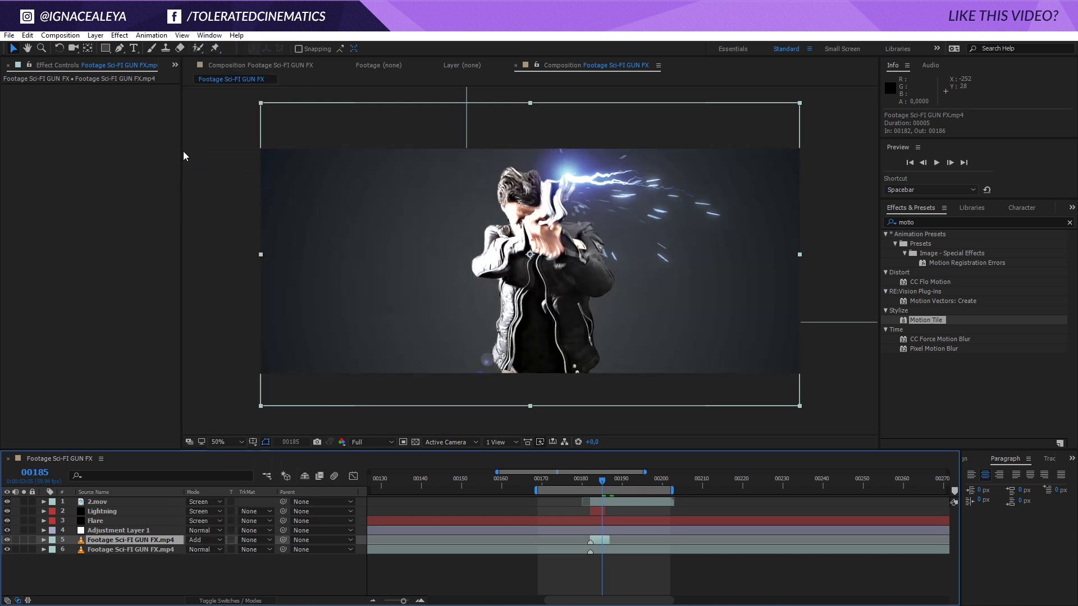
Draw a curved Pen mask around the man's face, hands and jacket on the footage copy, and feather it by 176 pixels
click(119, 48)
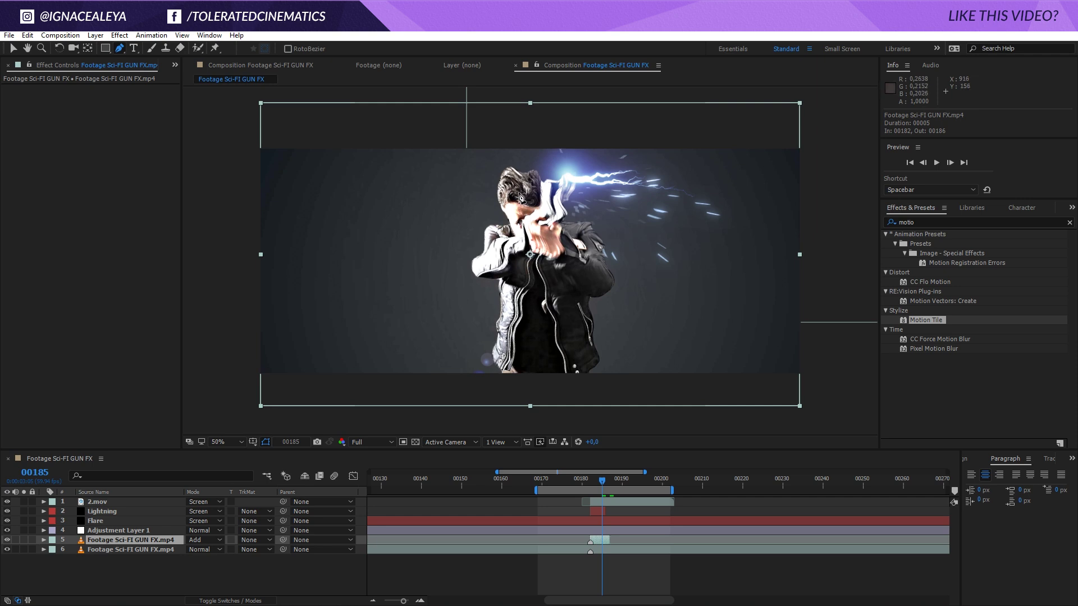
drag(519, 181, 503, 195)
click(508, 230)
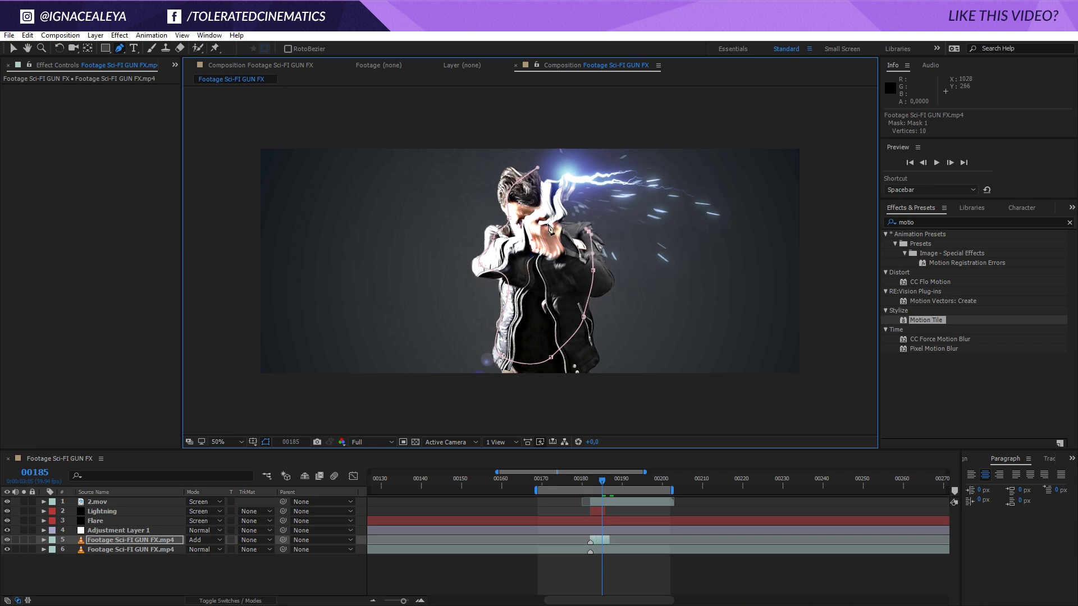
click(519, 181)
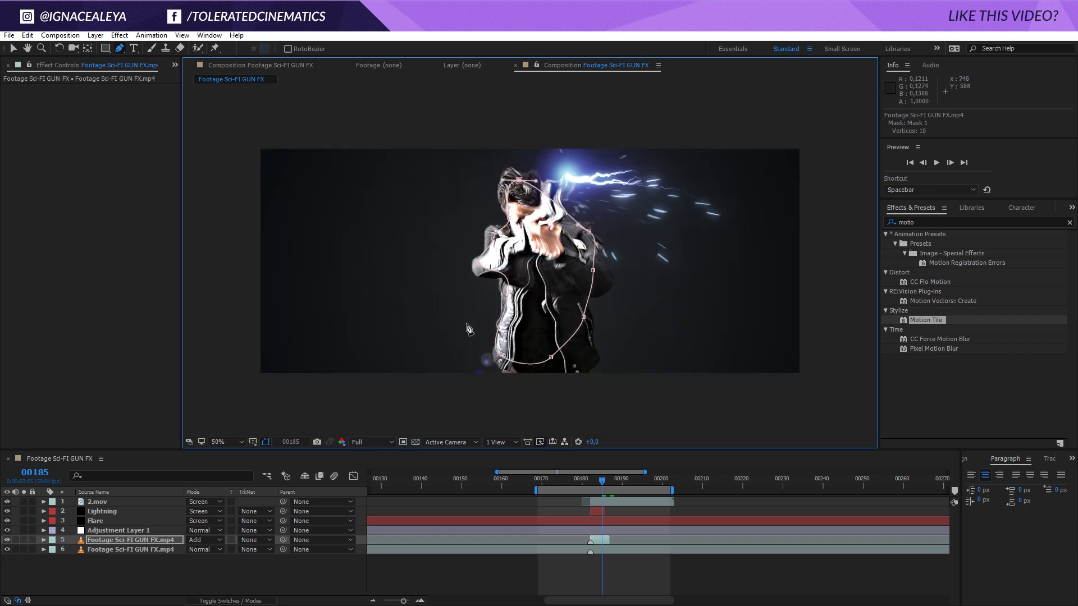
key(f)
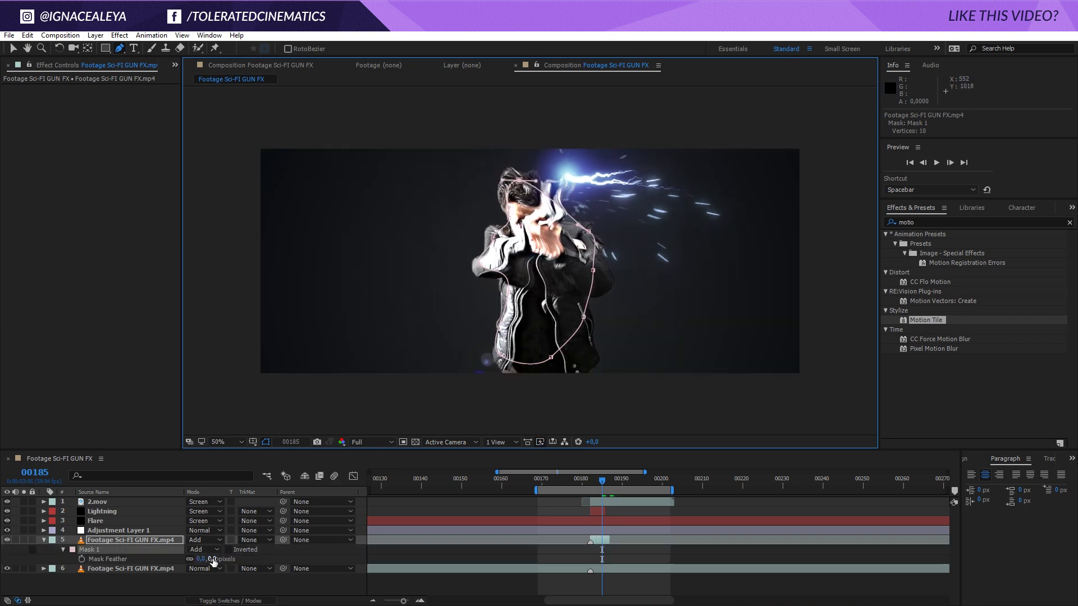
drag(213, 559, 316, 568)
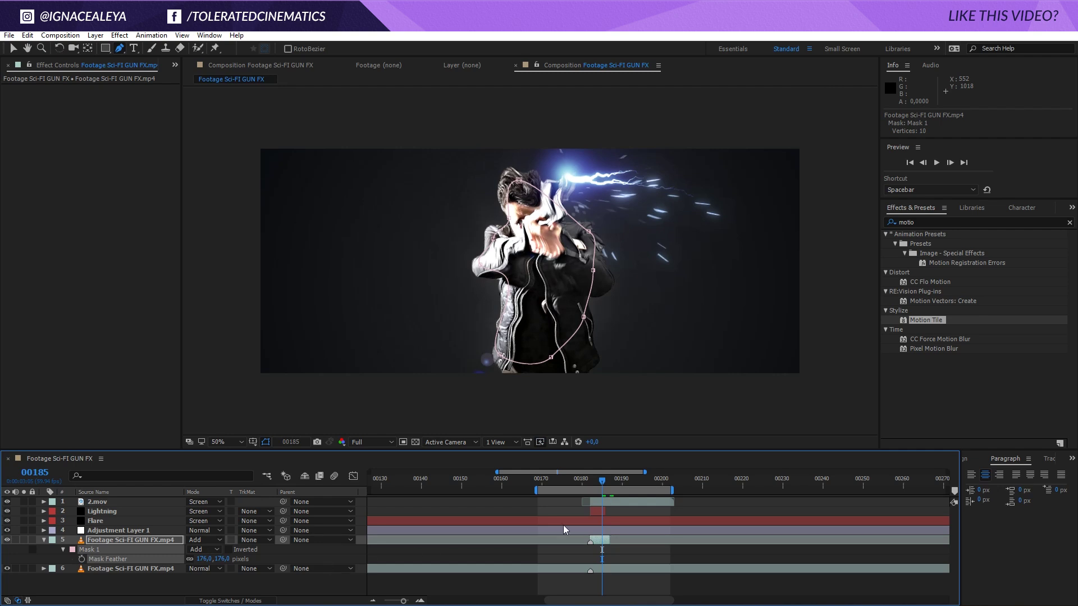
Animate the masked footage copy's opacity from 100% at frame 183 to 0% at frame 187
key(v)
drag(603, 480, 593, 498)
click(114, 540)
key(t)
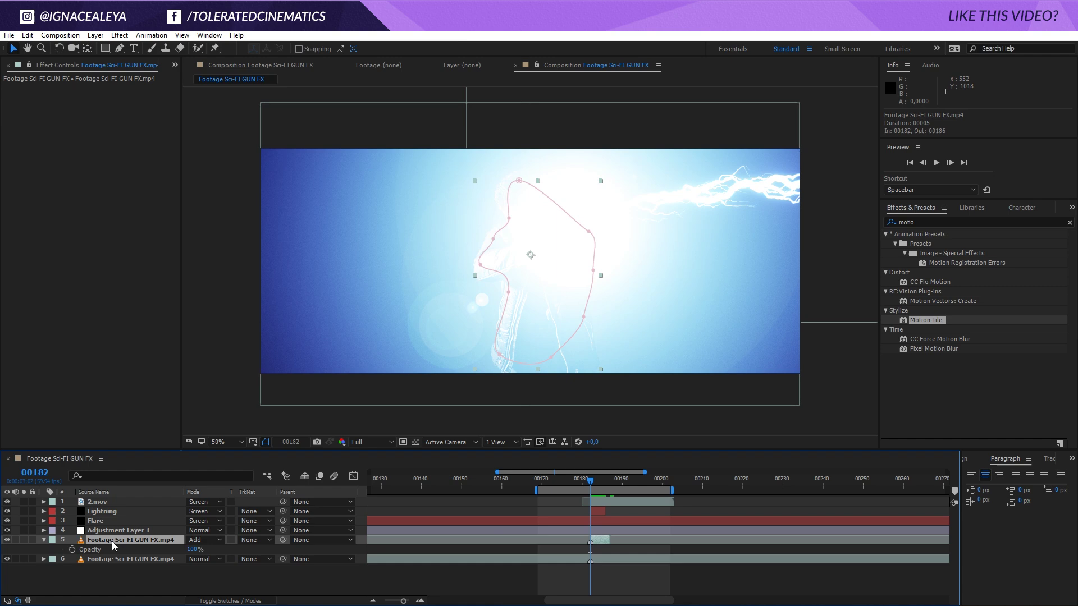
click(72, 550)
key(Page_Down)
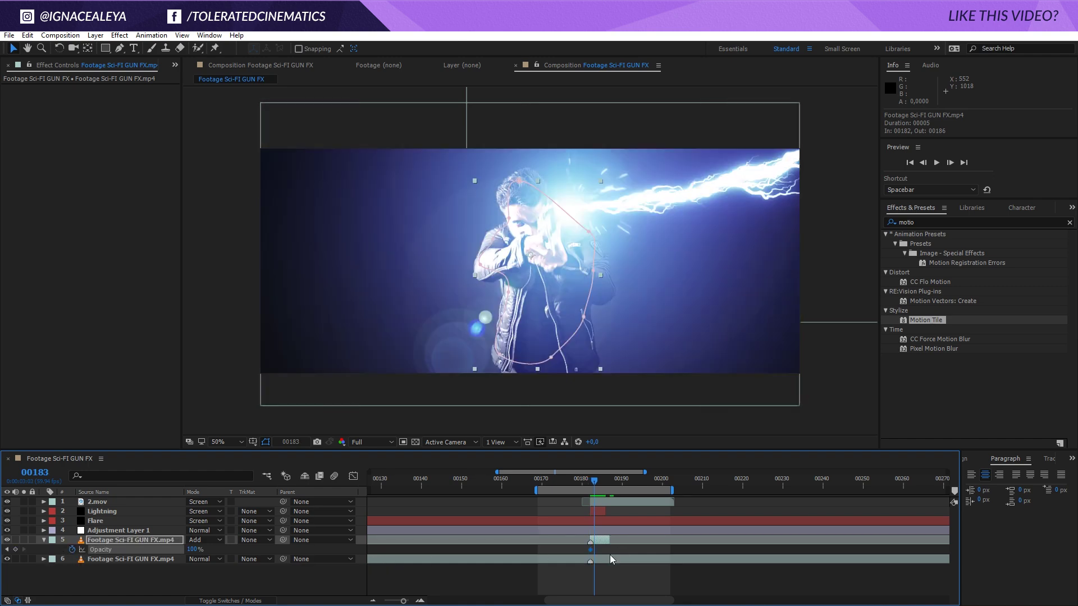
key(alt+shift+t)
key(Page_Down)
key(Page_Down)
key(Page_Down)
key(Page_Down)
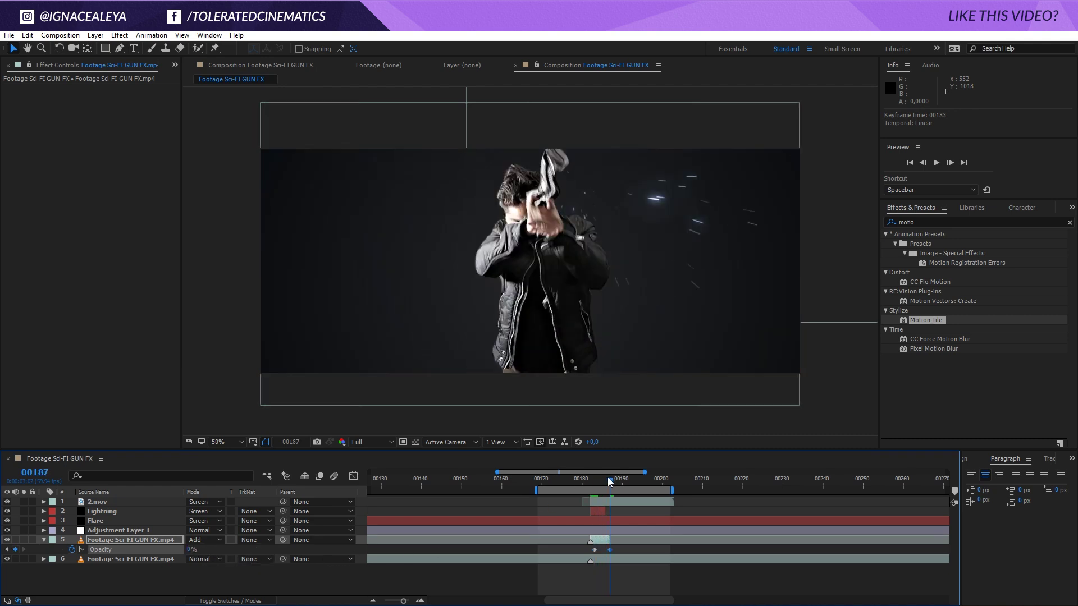
Go to frame 184 and apply a Curves effect to the masked footage copy
mouse_move(609, 481)
mouse_down()
mouse_move(590, 483)
mouse_move(598, 494)
mouse_up()
click(599, 542)
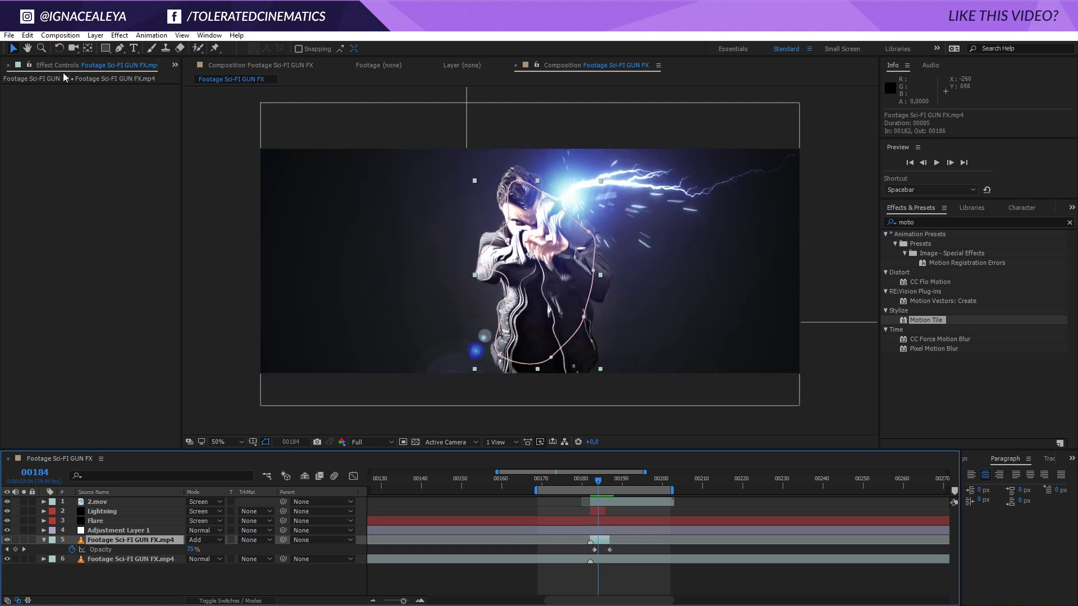
click(119, 35)
mouse_move(73, 140)
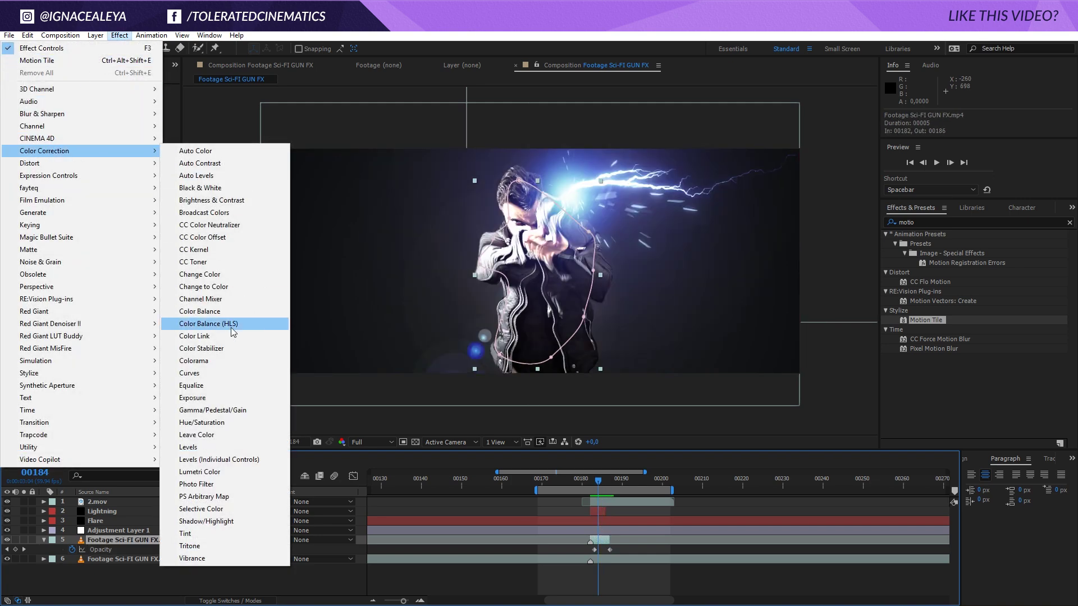
click(189, 373)
Tint the light flash blue by raising the Blue channel curve and bending the Red channel curve downward
click(133, 99)
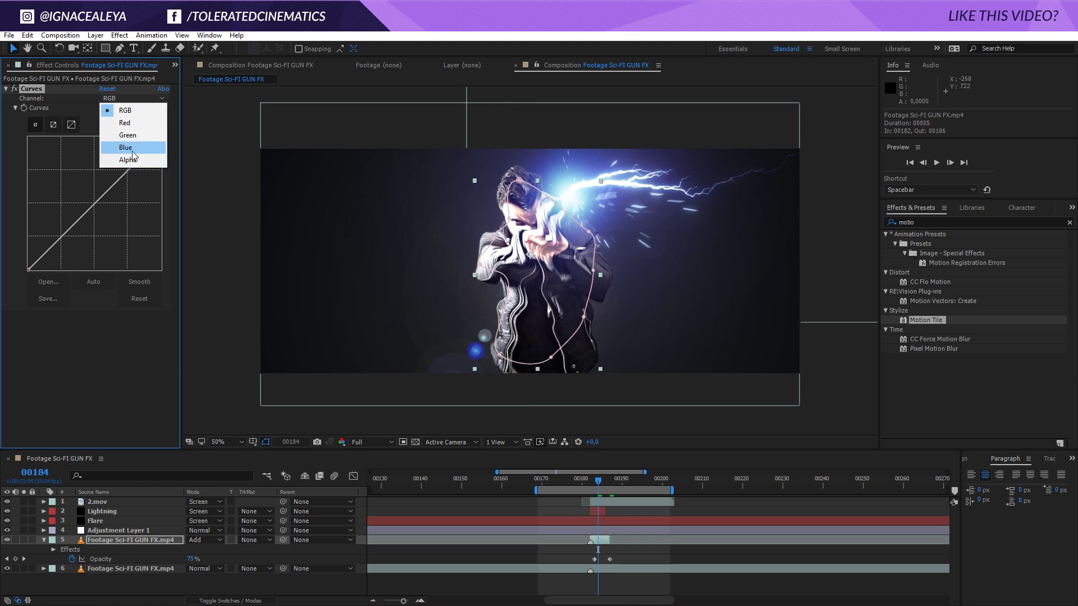
click(113, 148)
drag(90, 209, 74, 193)
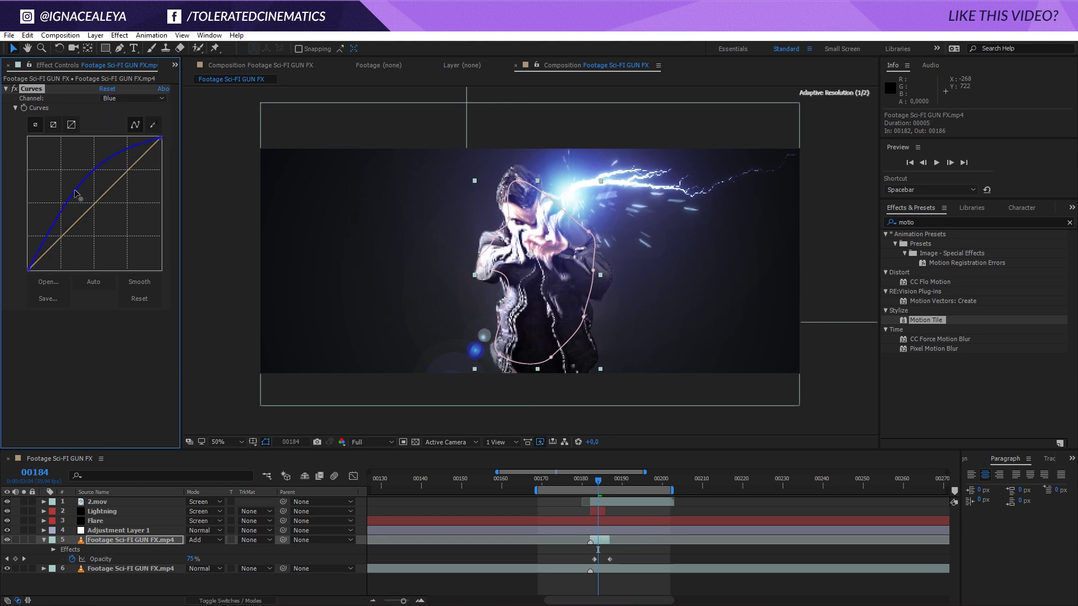
click(133, 99)
click(137, 119)
drag(93, 203, 118, 220)
Preview the composition's muzzle flash and check the blue light on the man at frame 183
key(space)
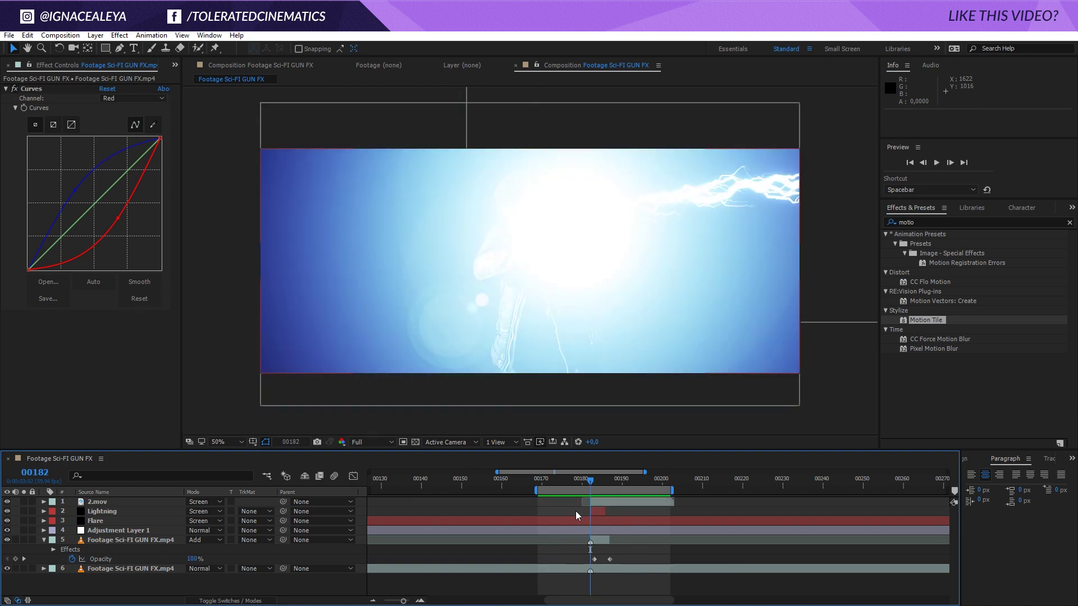
key(space)
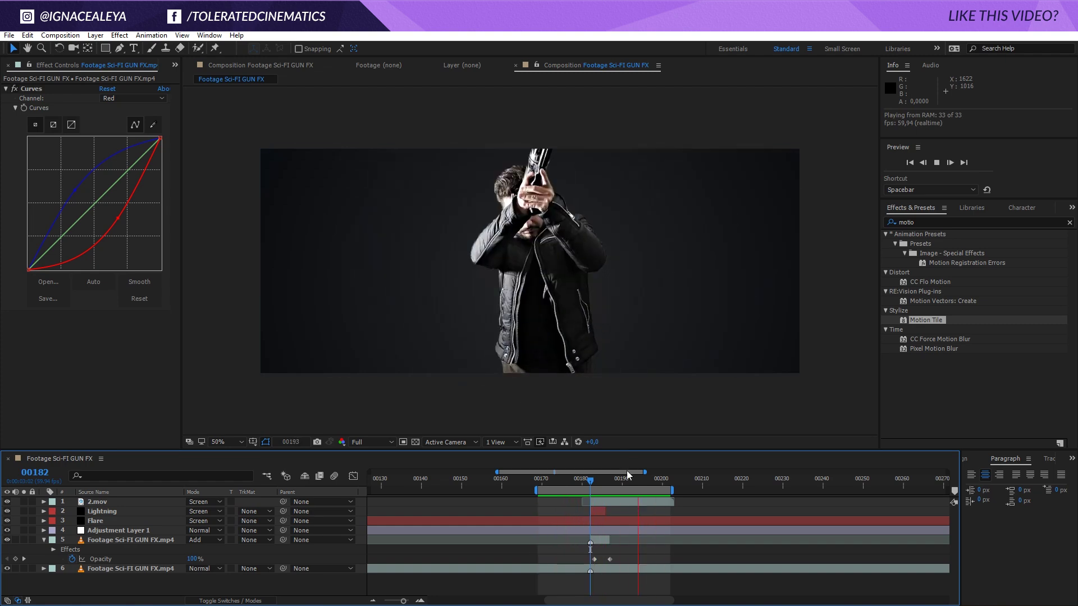
drag(594, 482, 595, 494)
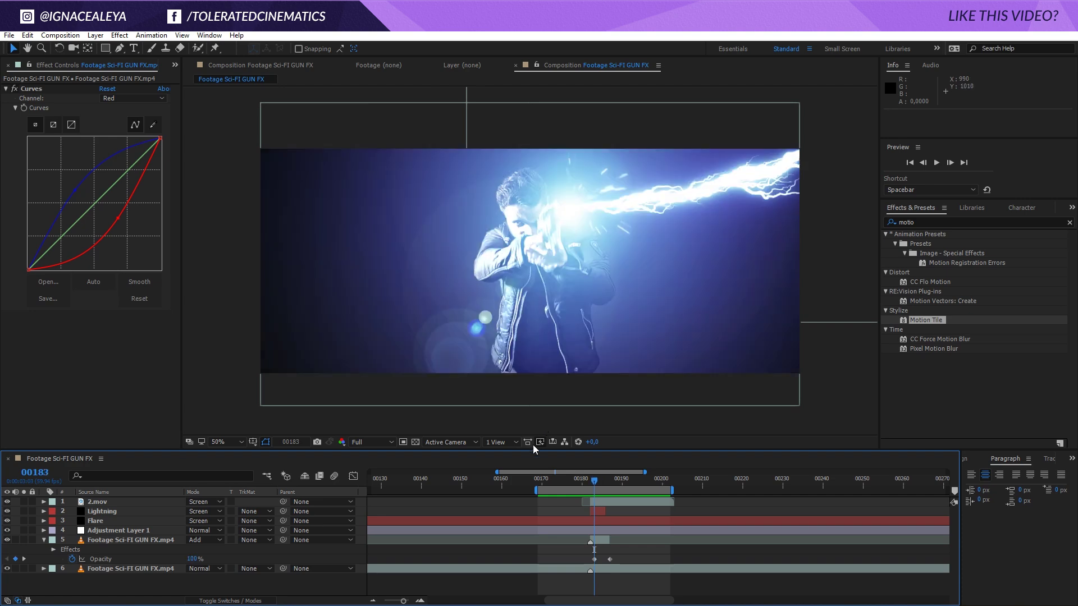
key(space)
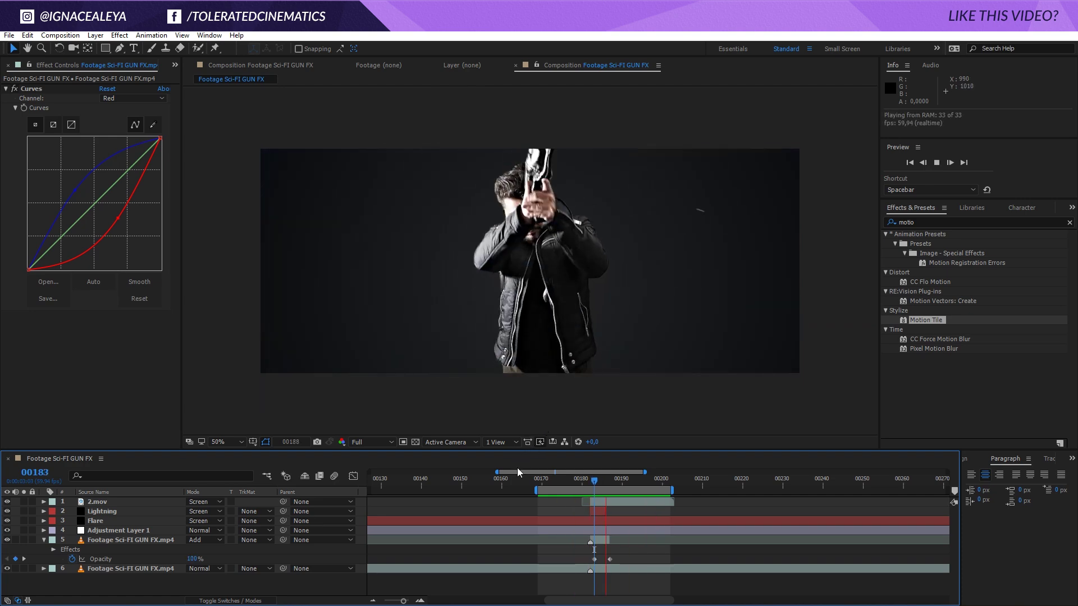